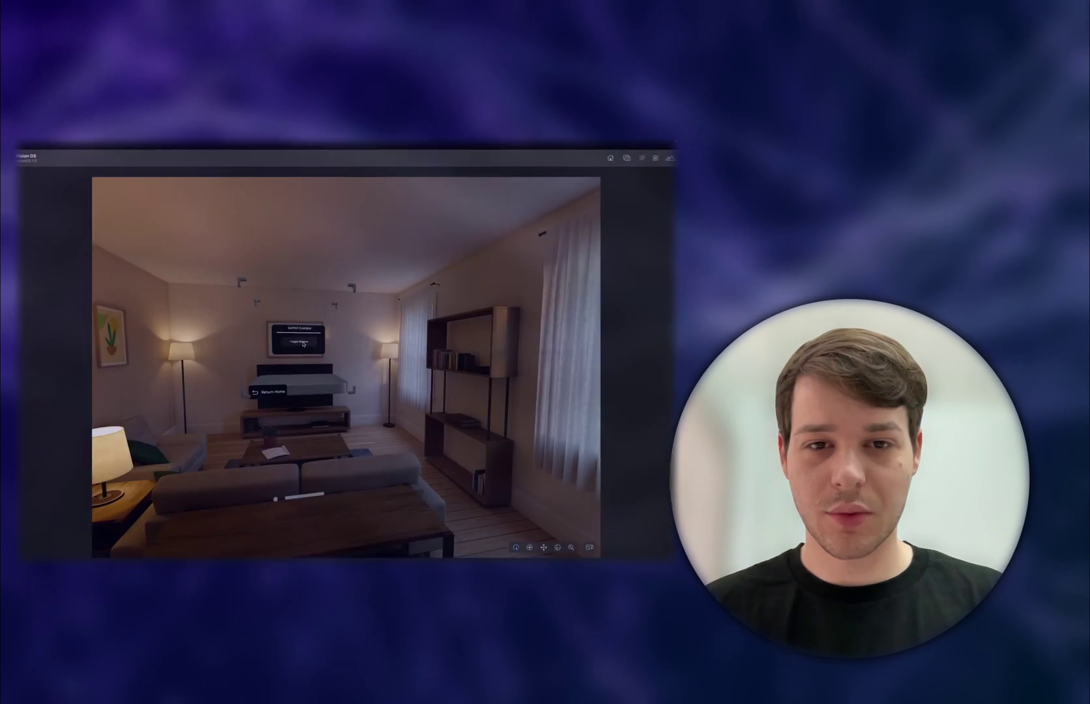
# Step through the sample scene carousel past Targeted Input to the Spatial UI samples
pyautogui.click(301, 343)
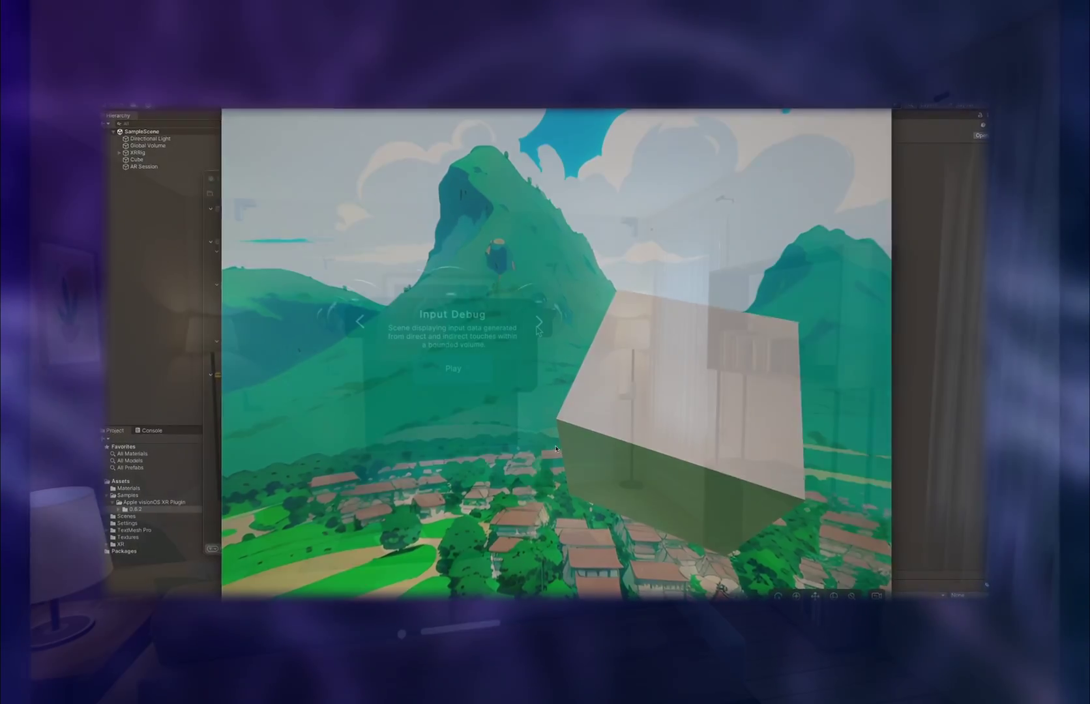
pyautogui.click(538, 322)
pyautogui.click(539, 322)
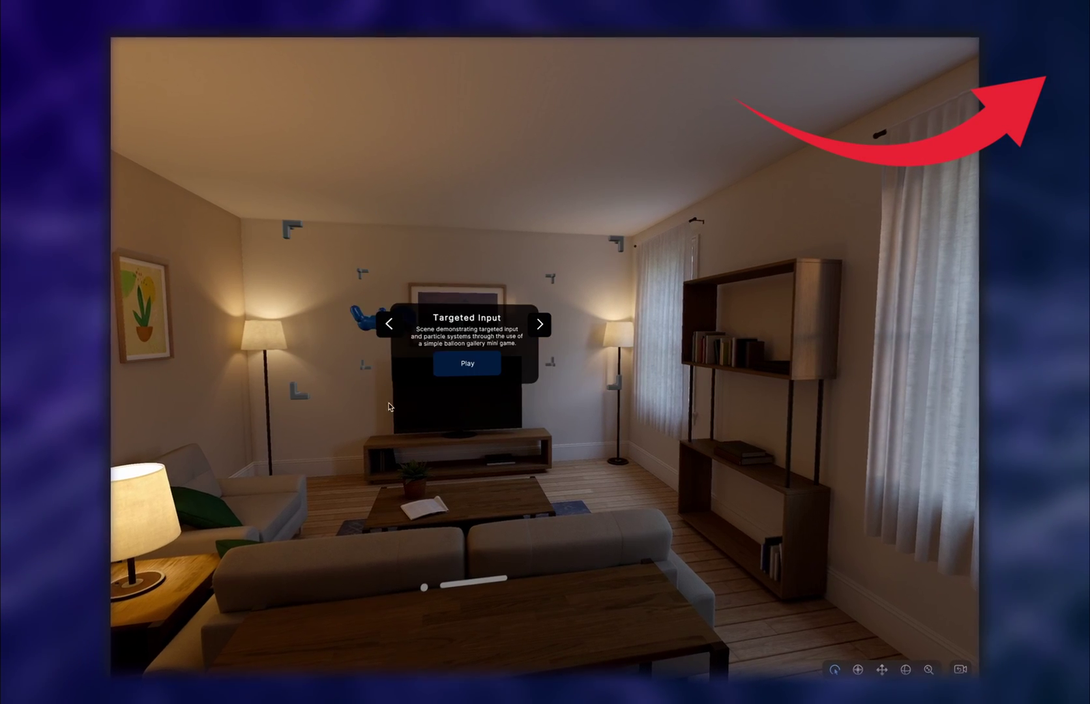
pyautogui.click(535, 330)
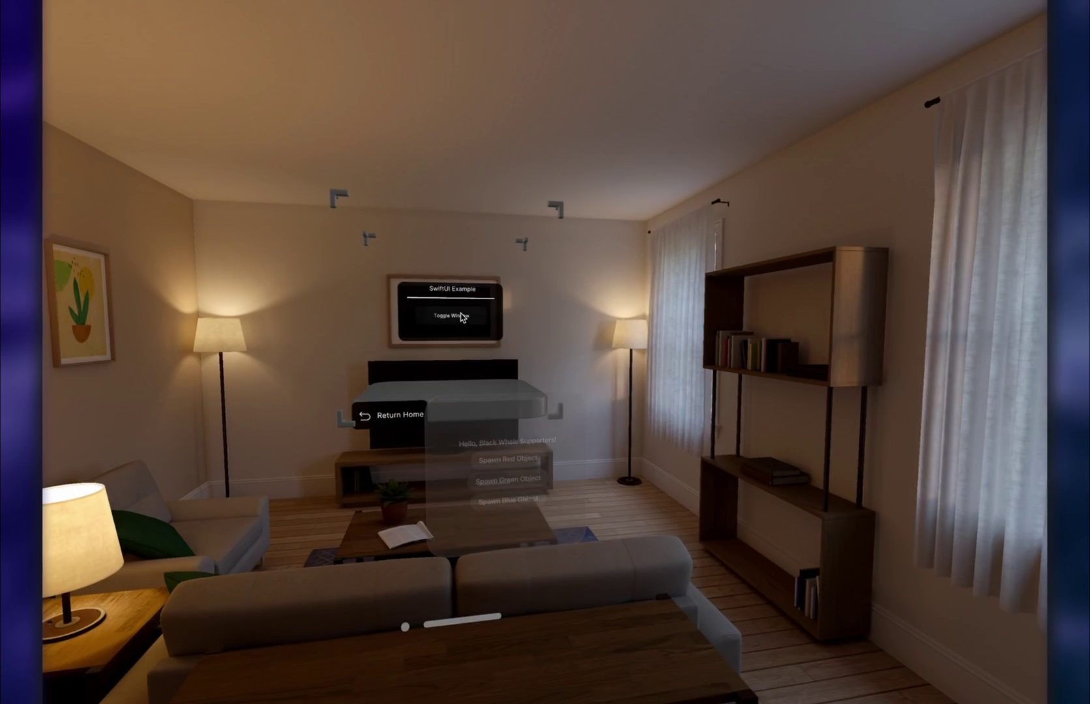
# Show the SwiftUI Example window and spawn a red and a green object on the platform
pyautogui.click(462, 317)
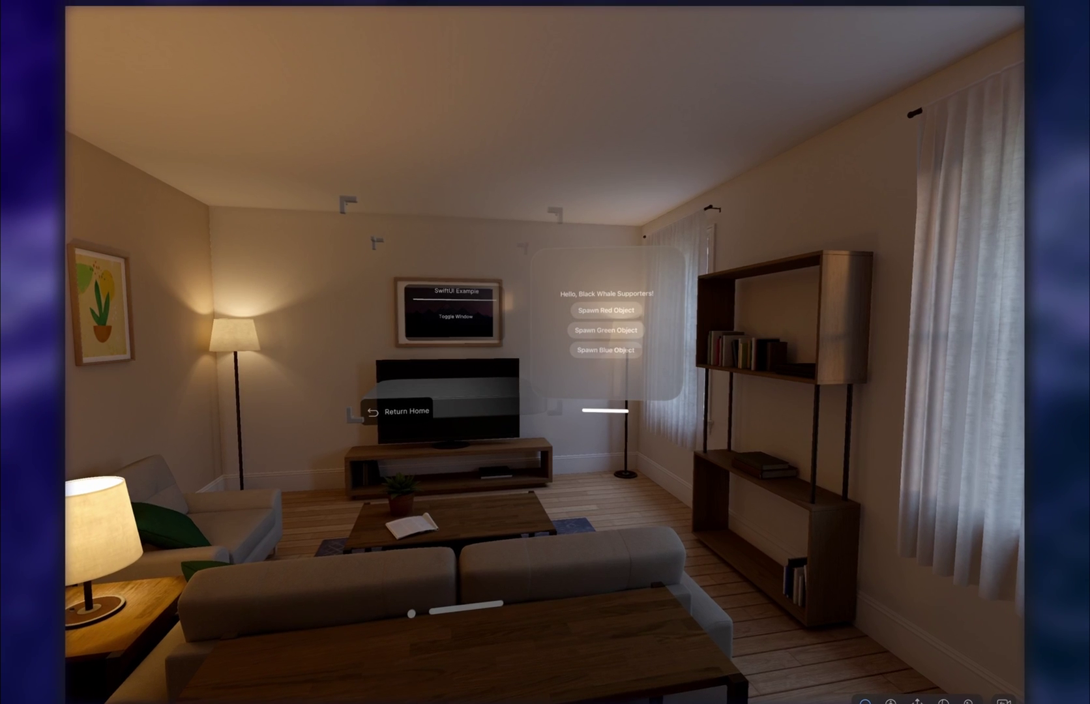
pyautogui.click(460, 316)
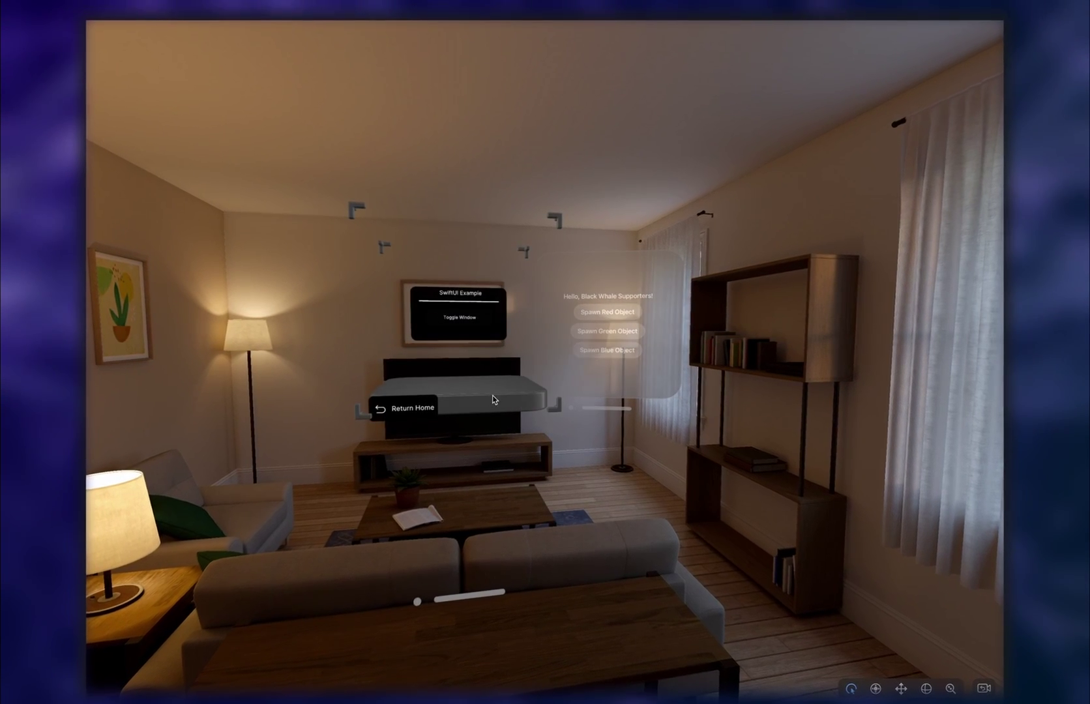
pyautogui.click(609, 314)
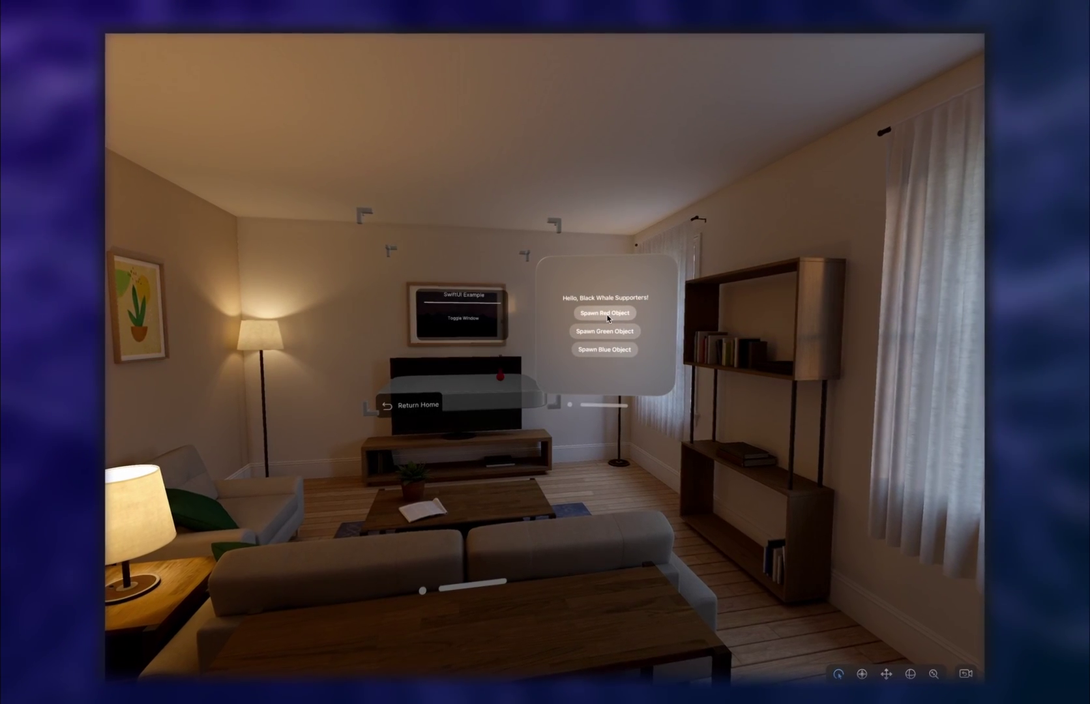
pyautogui.click(601, 332)
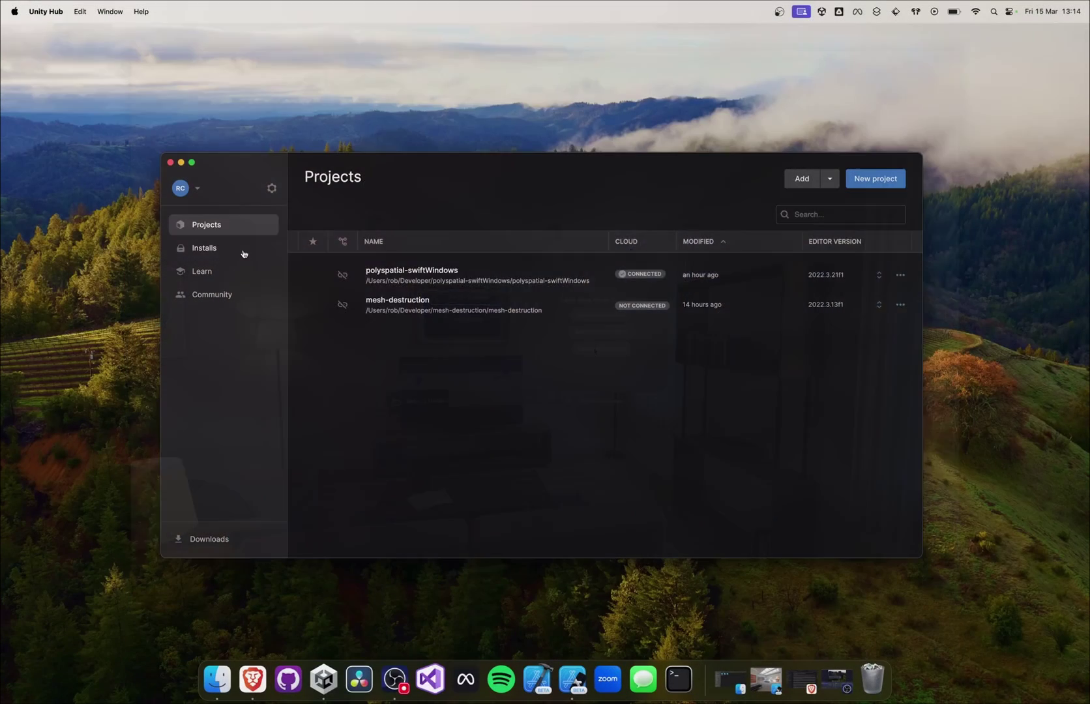
# Confirm Unity 2022.3.21f1 has visionOS Build Support, then return to Projects and launch Xcode
pyautogui.click(259, 254)
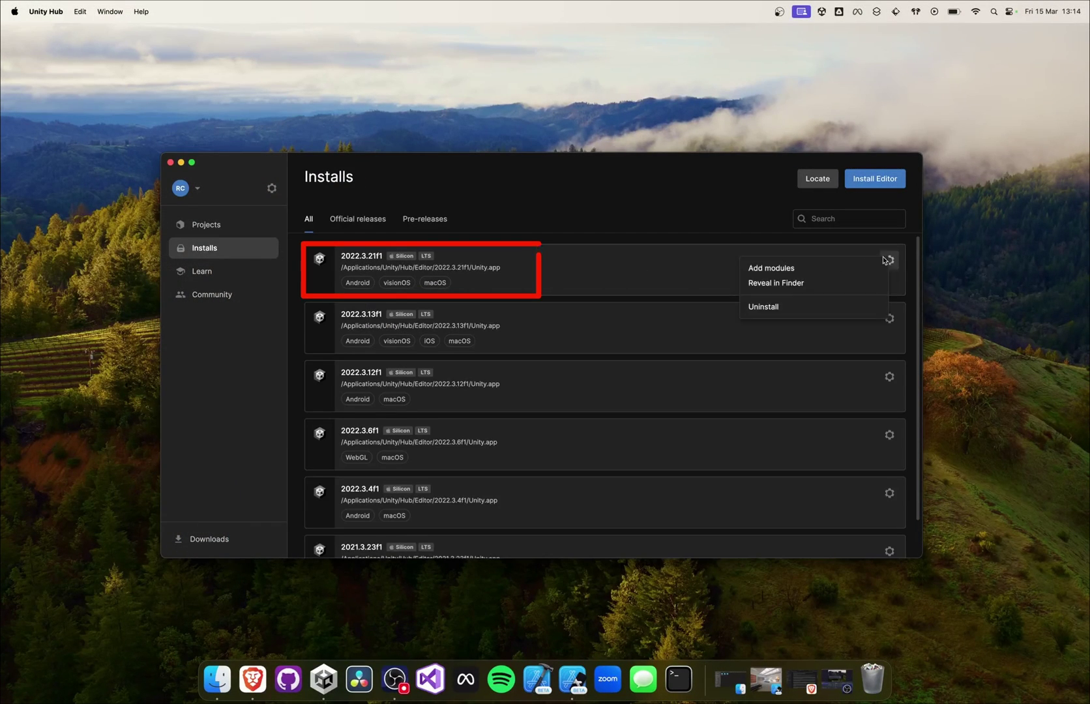
pyautogui.click(829, 269)
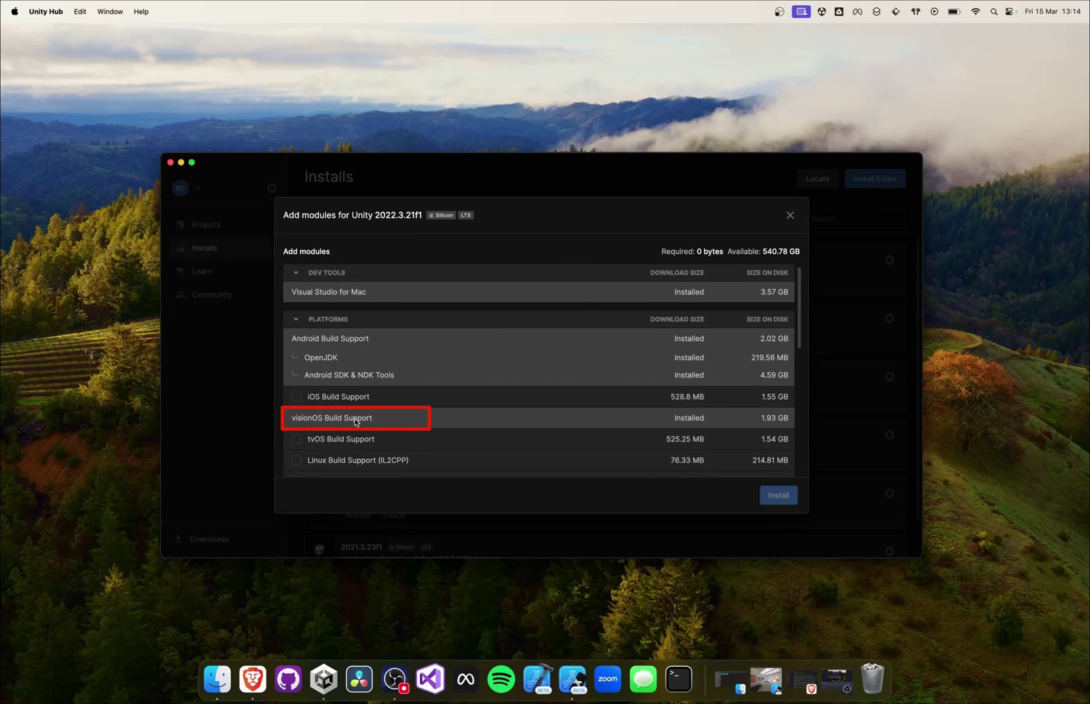
pyautogui.click(790, 216)
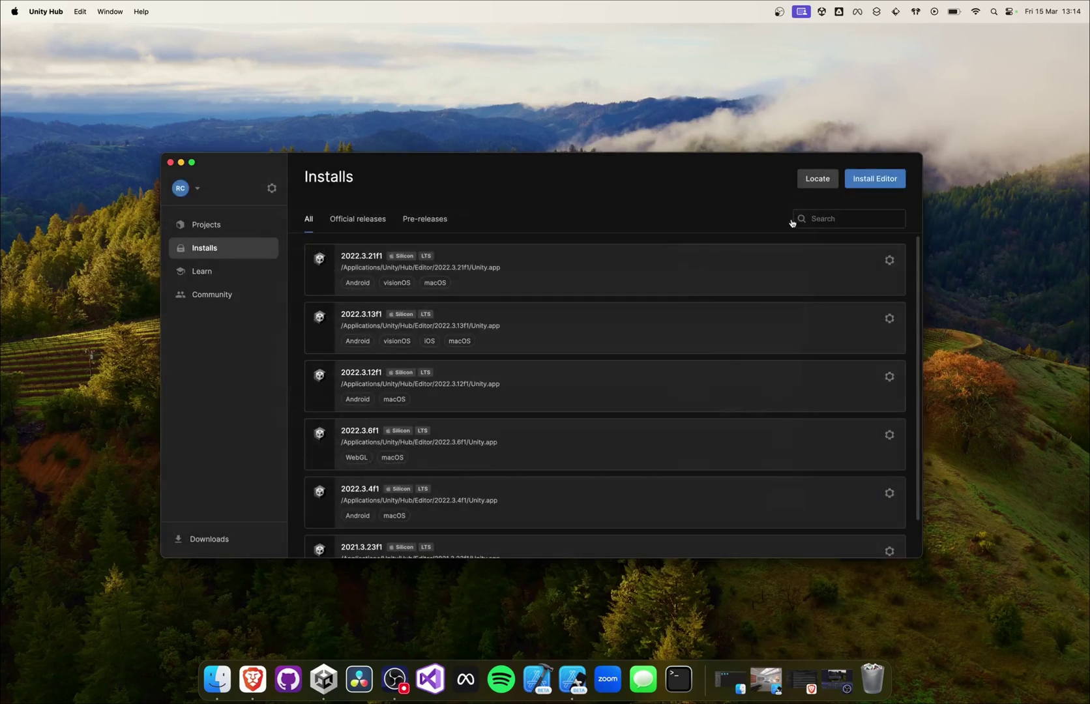
pyautogui.click(216, 227)
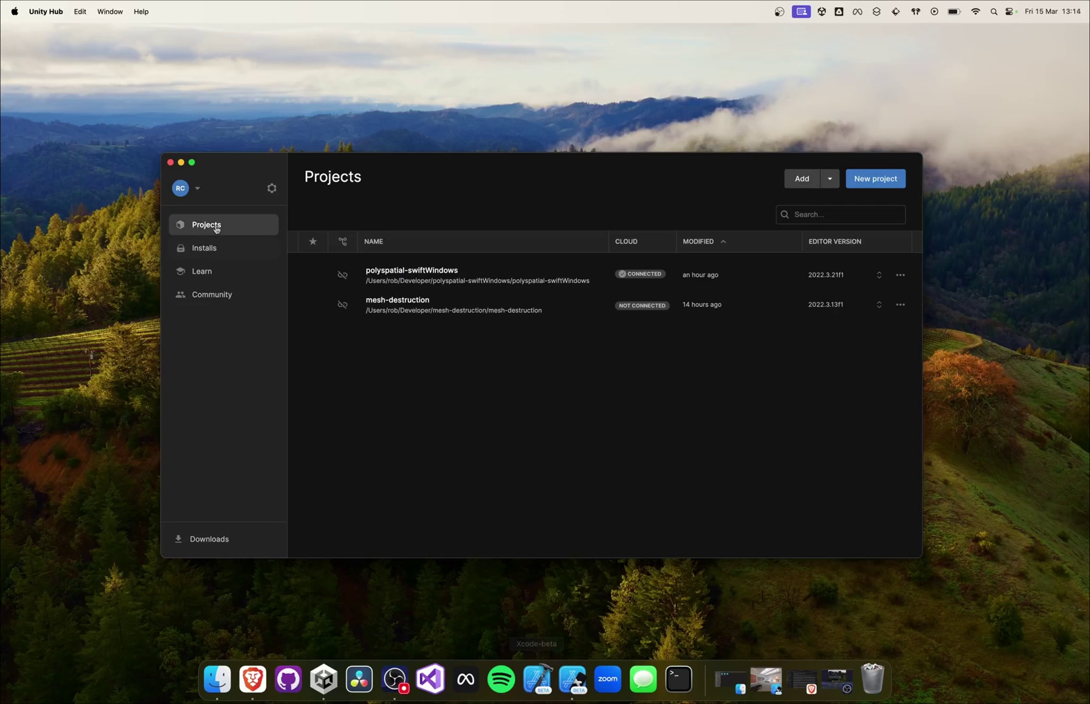
pyautogui.click(544, 683)
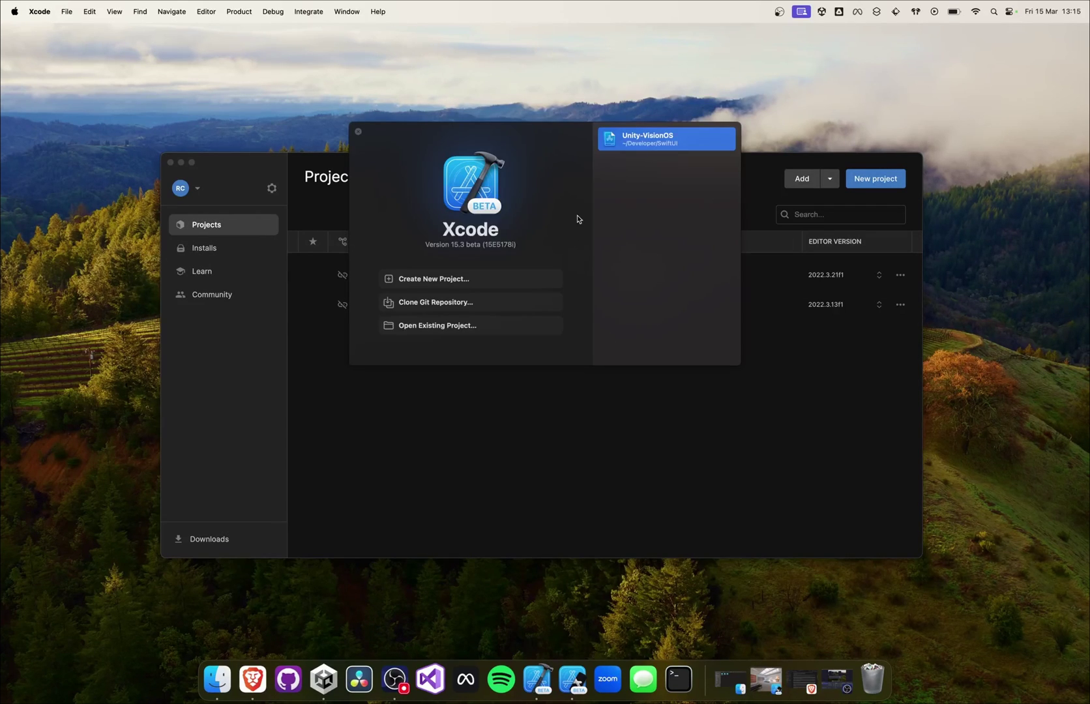
# Bring up the visionOS simulator, look around its gallery room, then minimize it
pyautogui.click(571, 677)
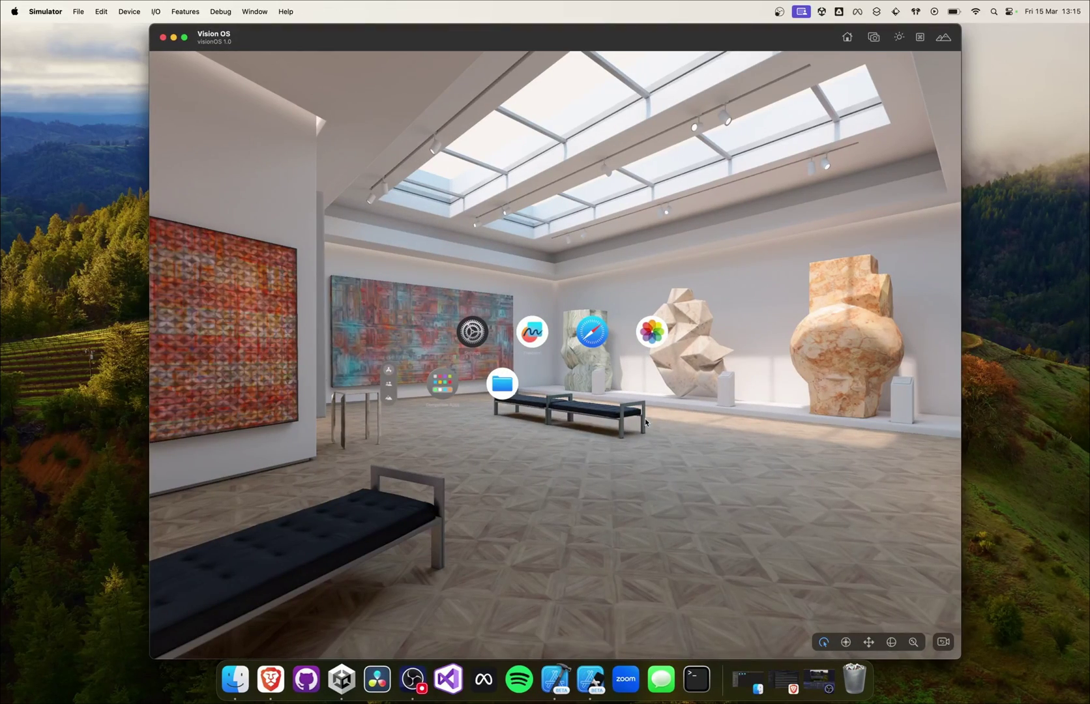
pyautogui.moveTo(642, 418); pyautogui.dragTo(574, 422)
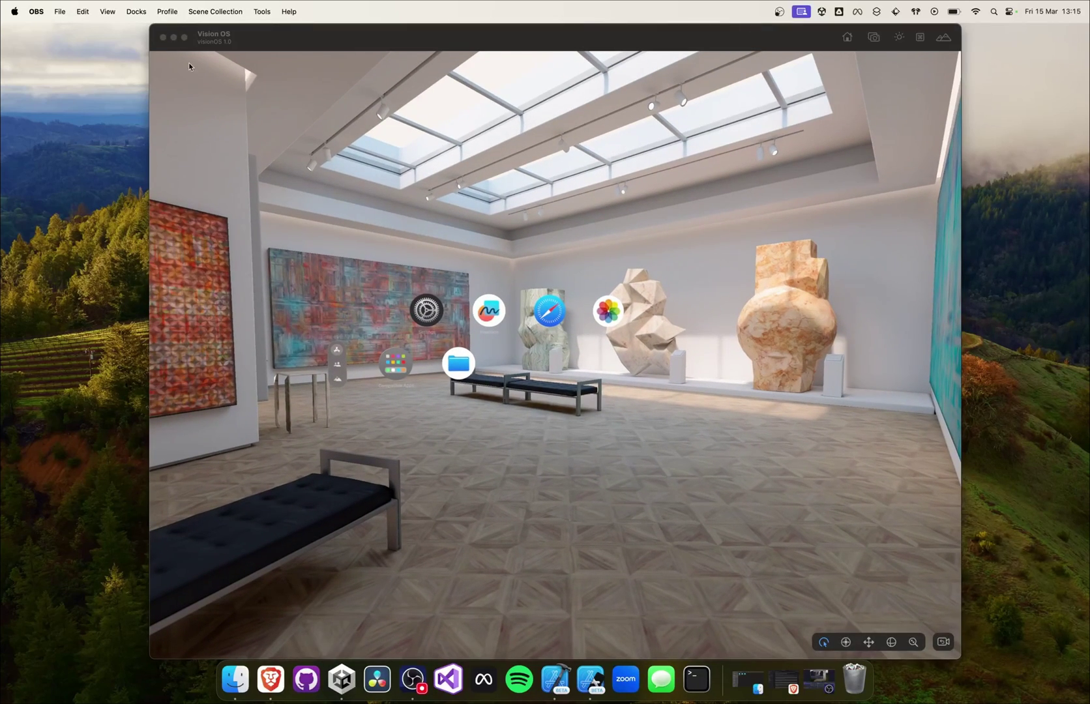
pyautogui.click(174, 38)
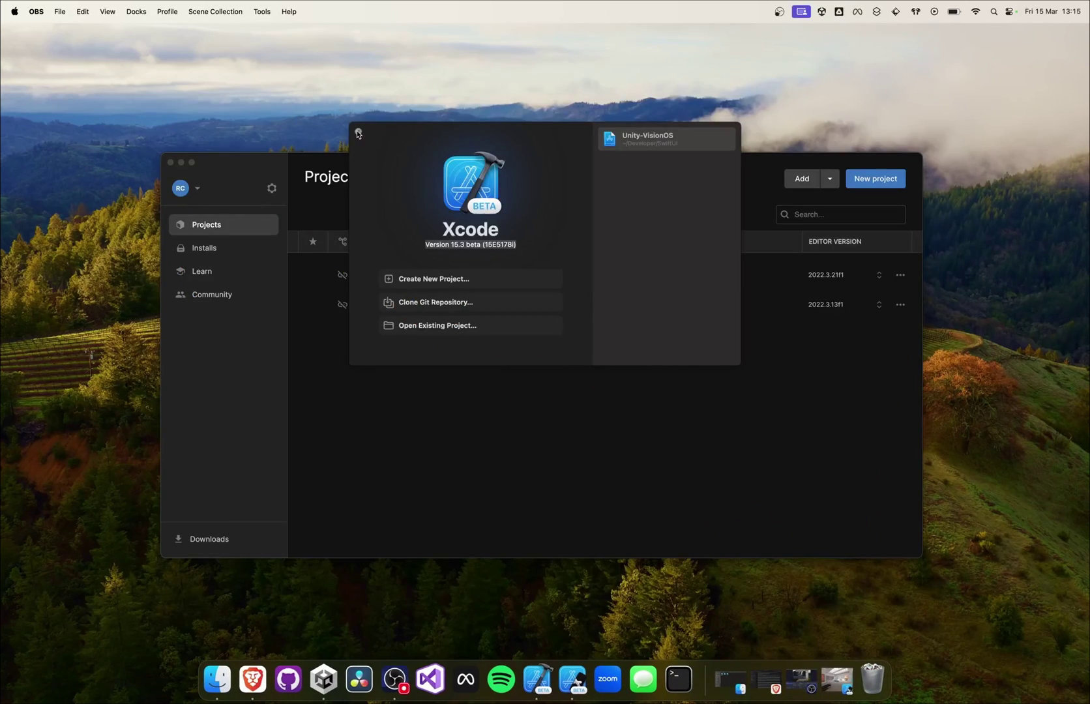
# Close Xcode's welcome window and start a new project in Unity Hub
pyautogui.click(358, 132)
pyautogui.click(226, 253)
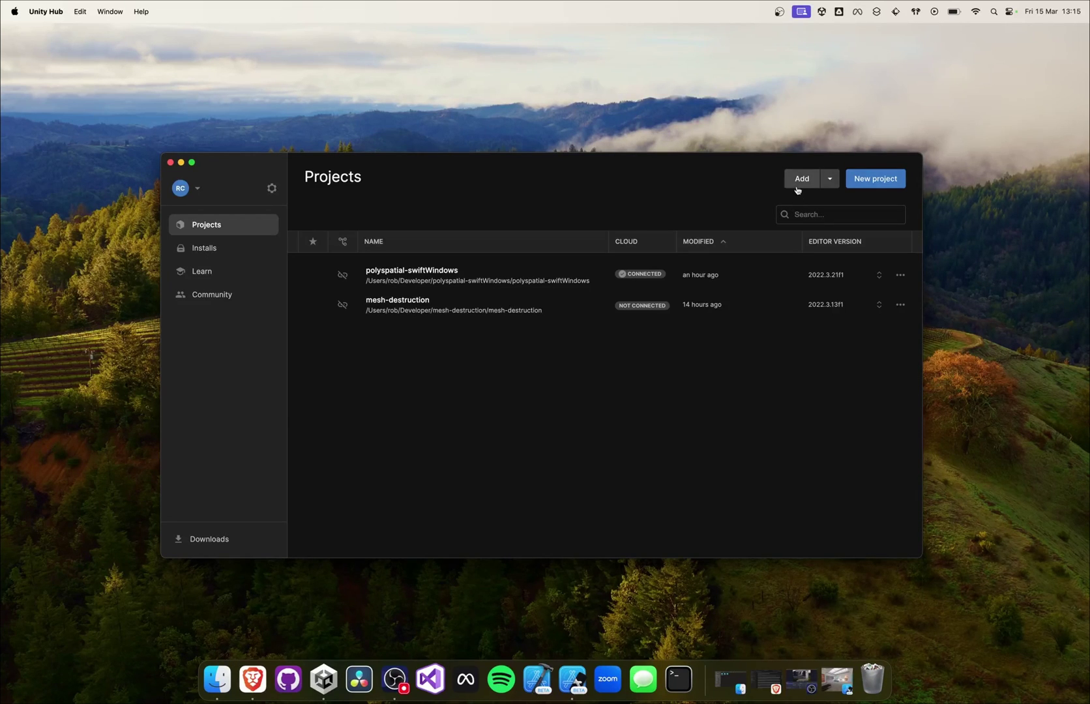
pyautogui.click(865, 186)
# Create the project from the 3D (URP) template and keep the Player color space Linear
pyautogui.click(483, 371)
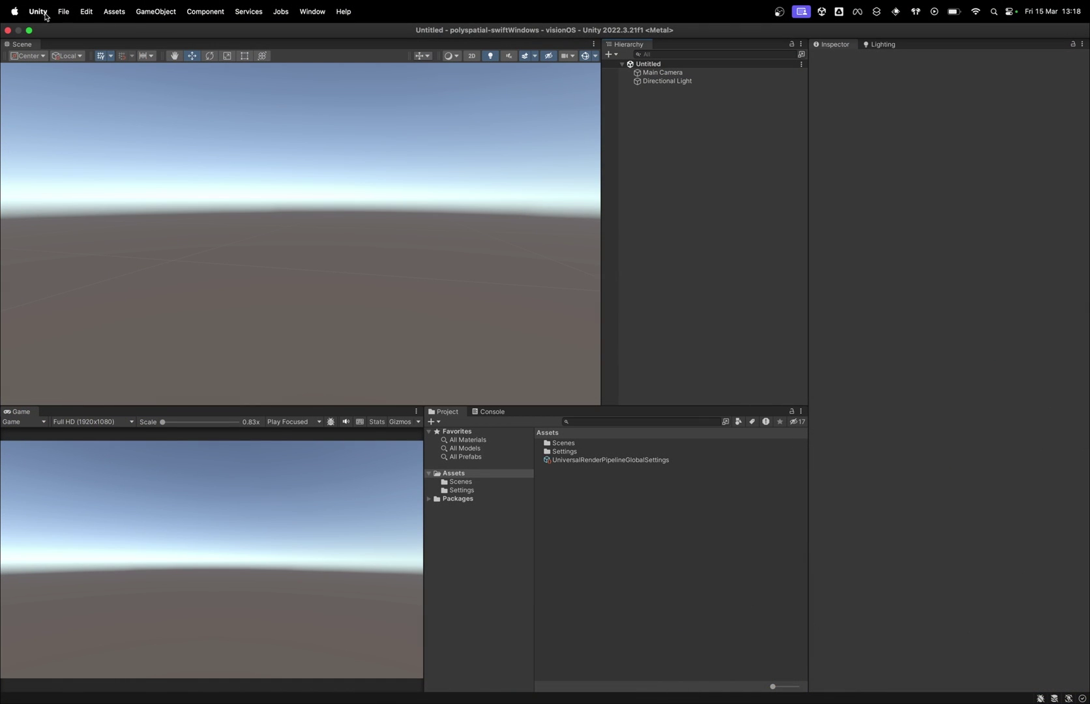
pyautogui.click(63, 12)
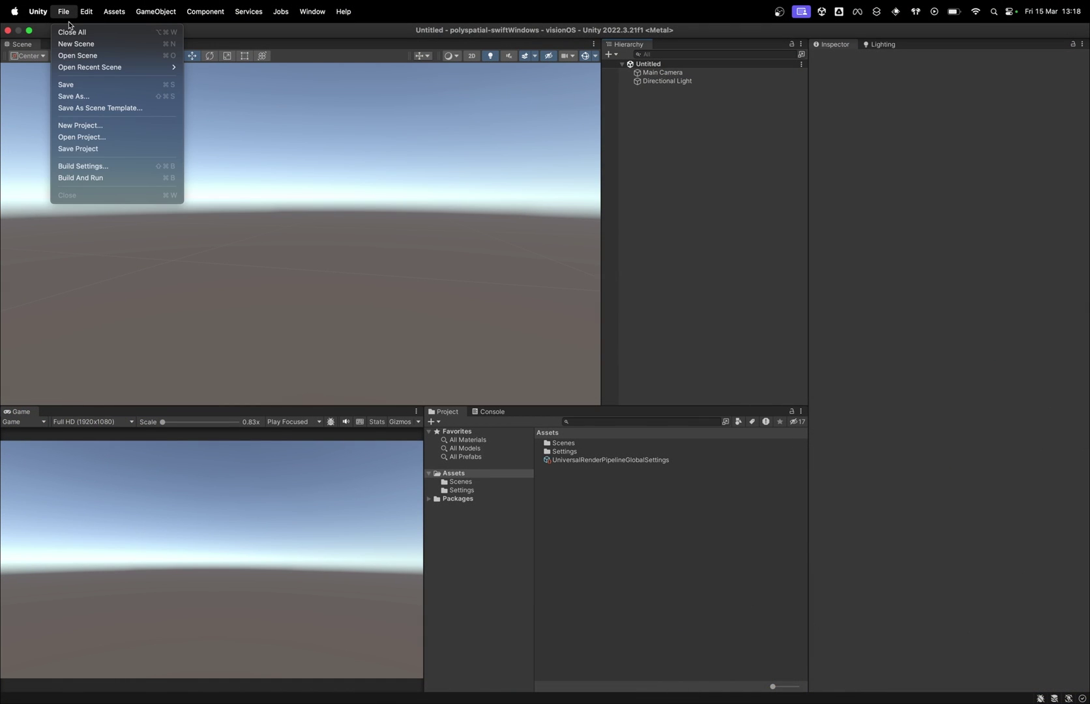
pyautogui.click(99, 167)
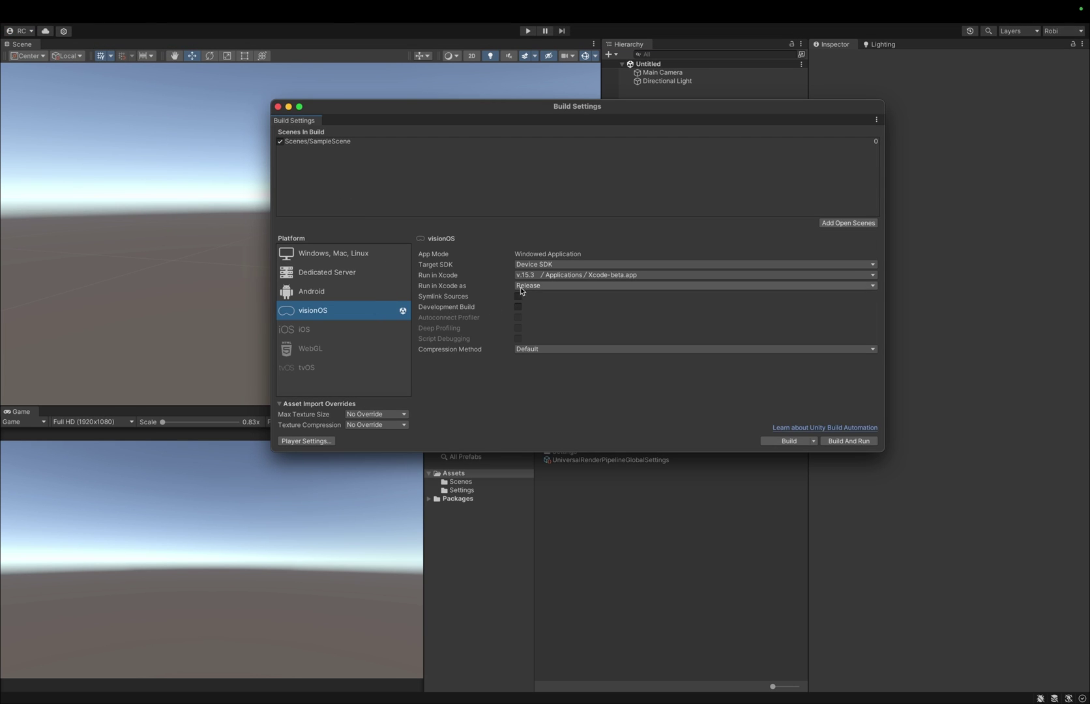
pyautogui.click(305, 441)
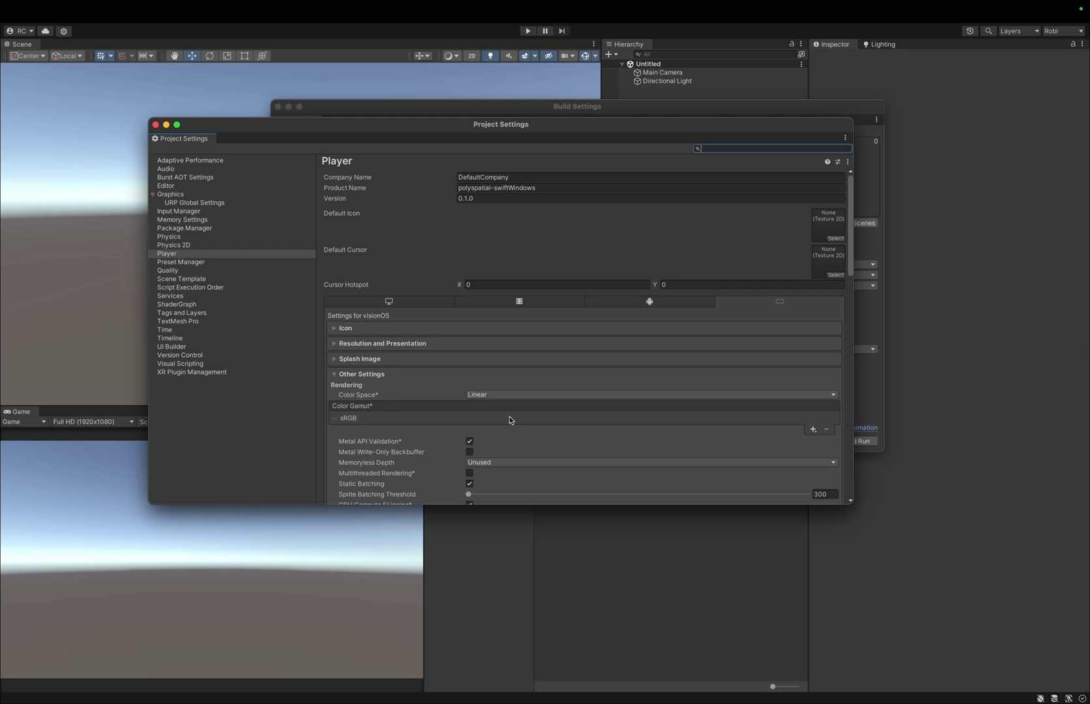
pyautogui.click(492, 398)
pyautogui.click(492, 402)
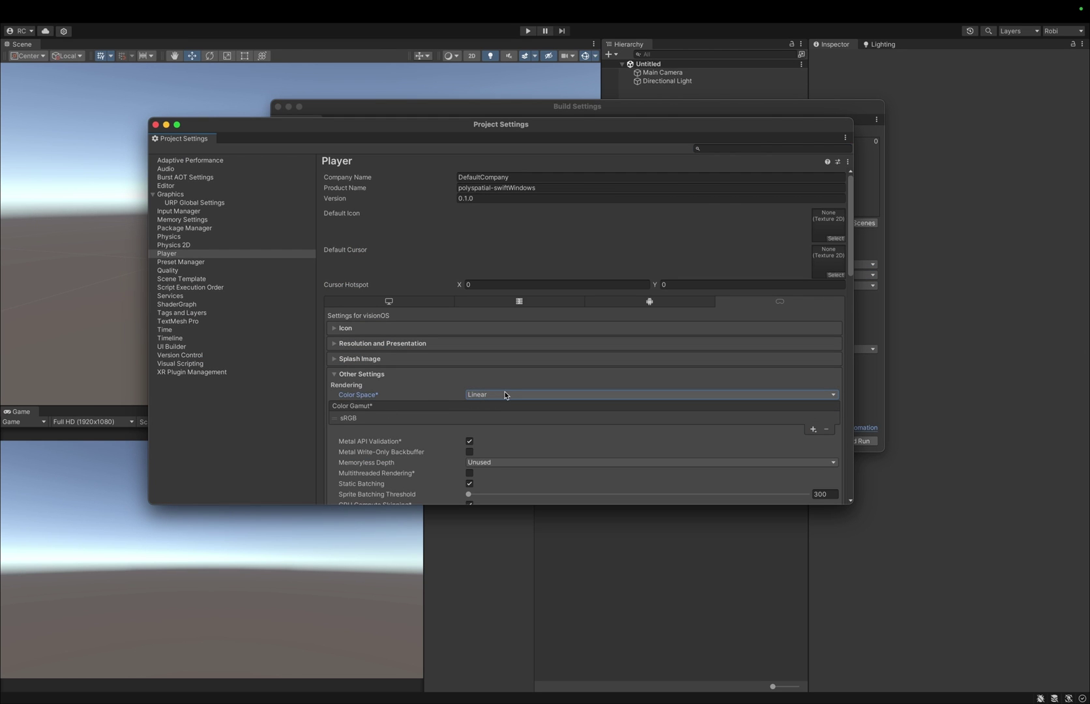
# Set the visionOS Target SDK in Build Settings to Simulator SDK
pyautogui.click(155, 124)
pyautogui.click(539, 264)
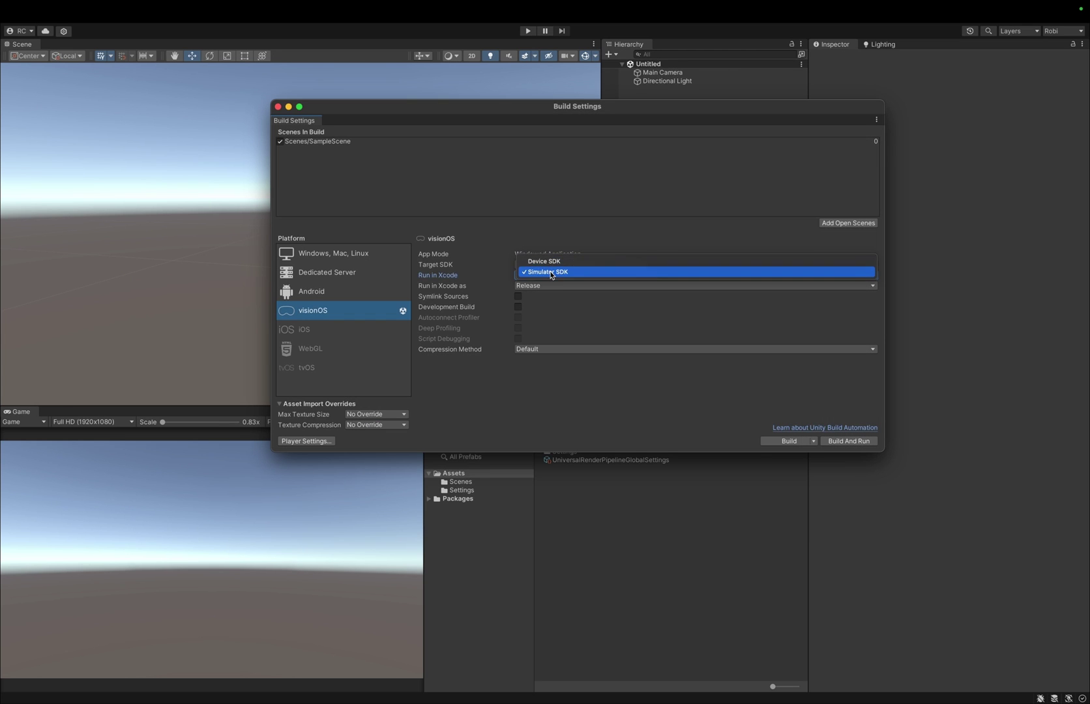
pyautogui.click(551, 273)
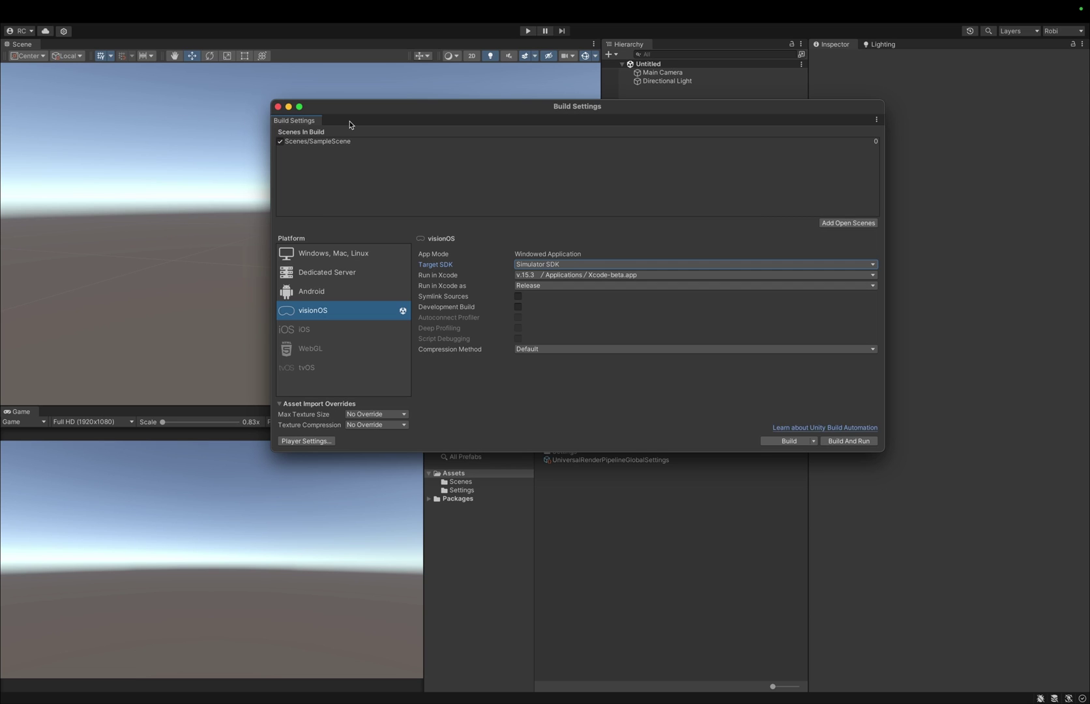
# Install the XR Plugin Management package from the Player Settings' XR Plug-in Management page
pyautogui.click(306, 441)
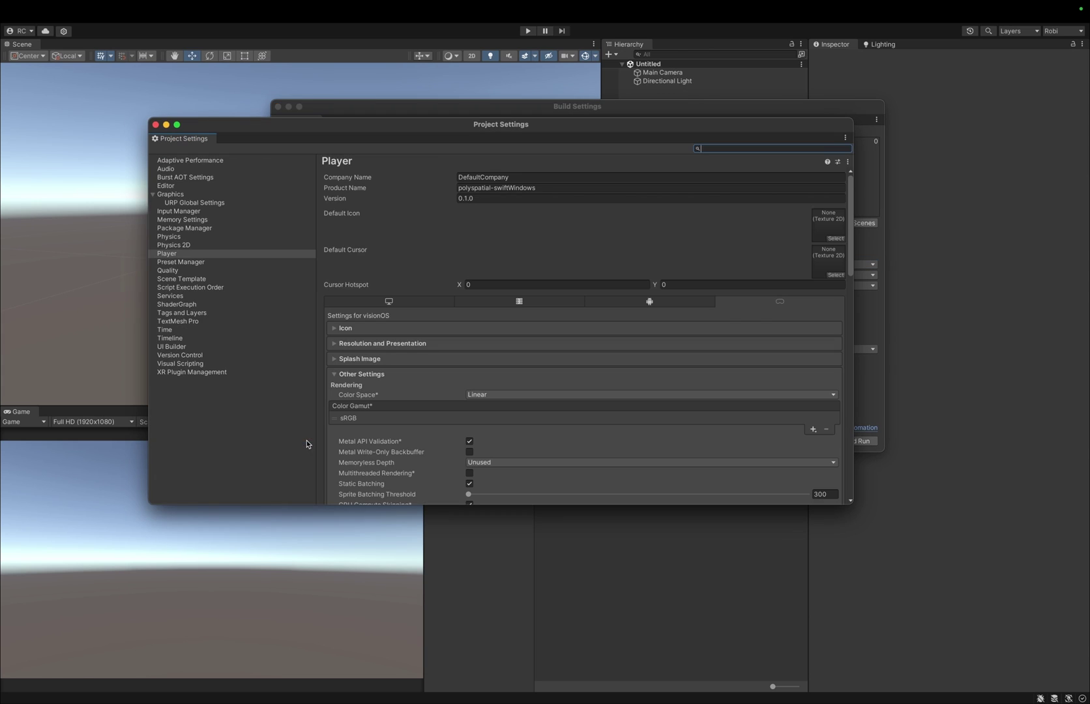
pyautogui.click(213, 373)
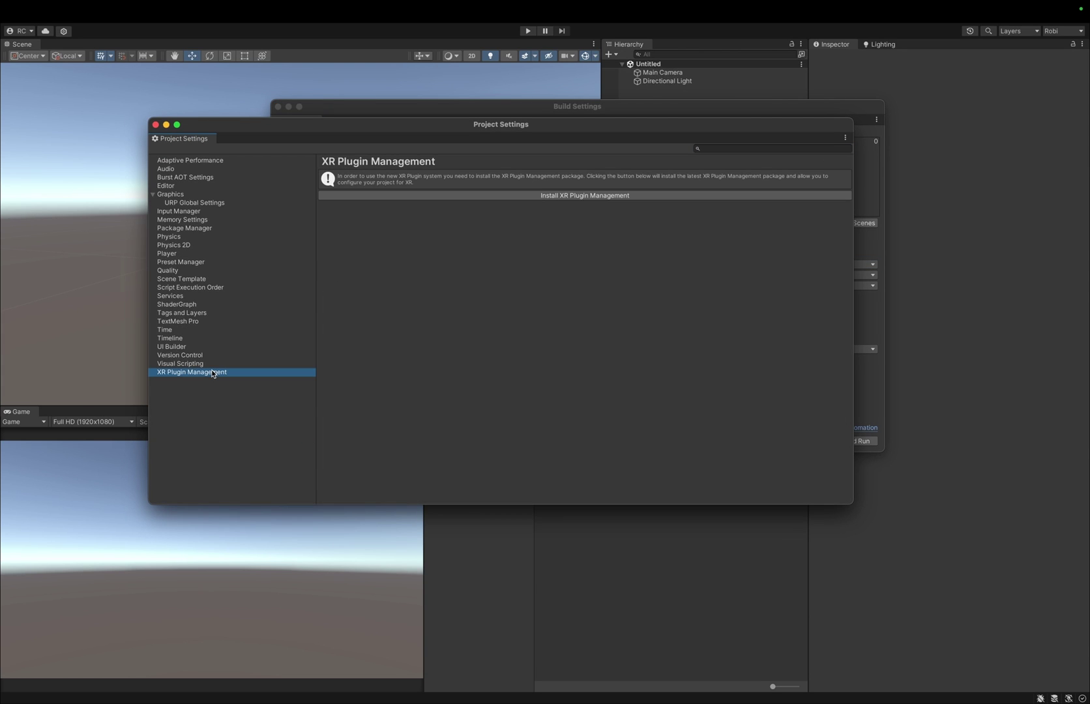
pyautogui.click(521, 197)
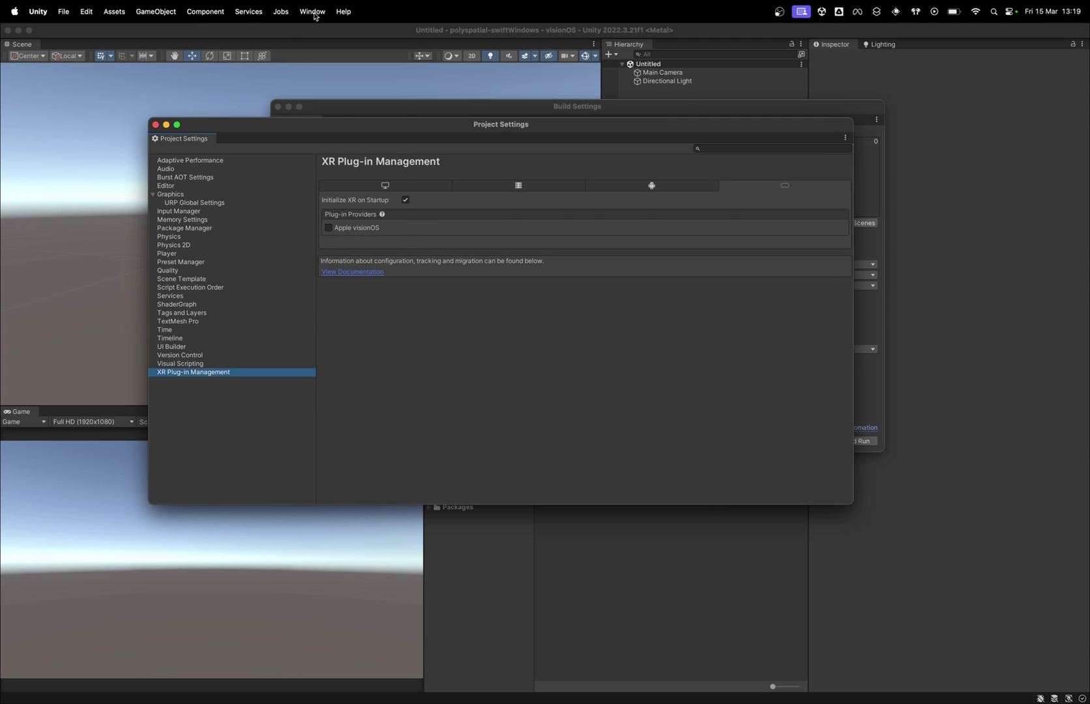
# Check the XR Plugin Management package details in the Package Manager, then close it
pyautogui.click(313, 12)
pyautogui.click(329, 154)
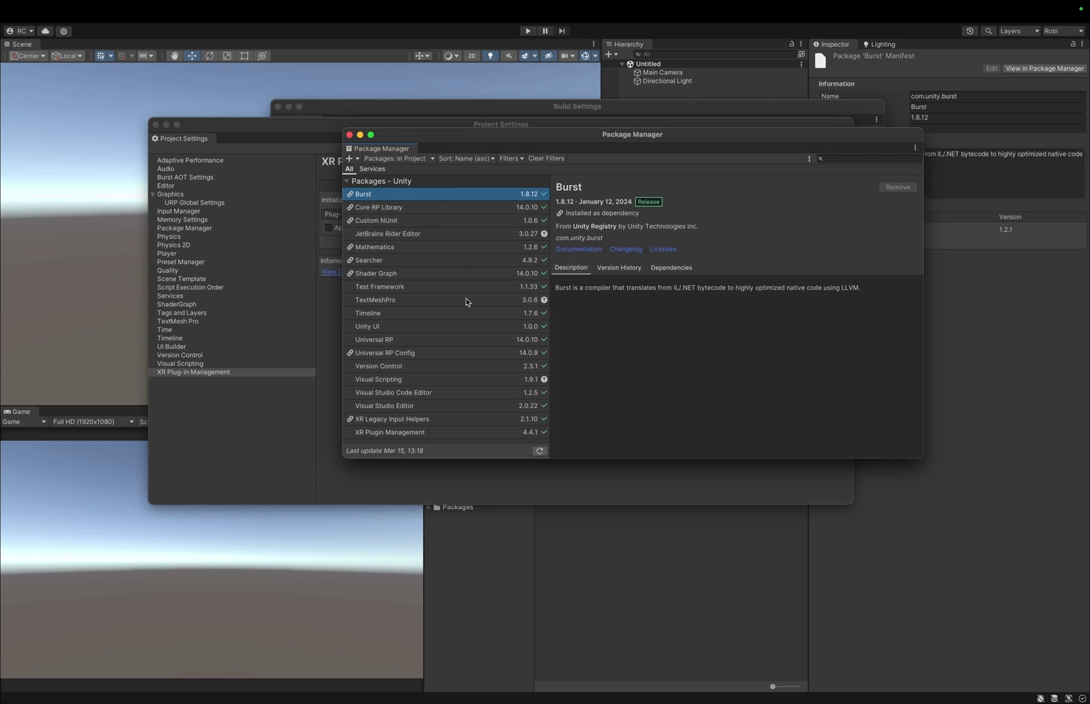
pyautogui.click(433, 432)
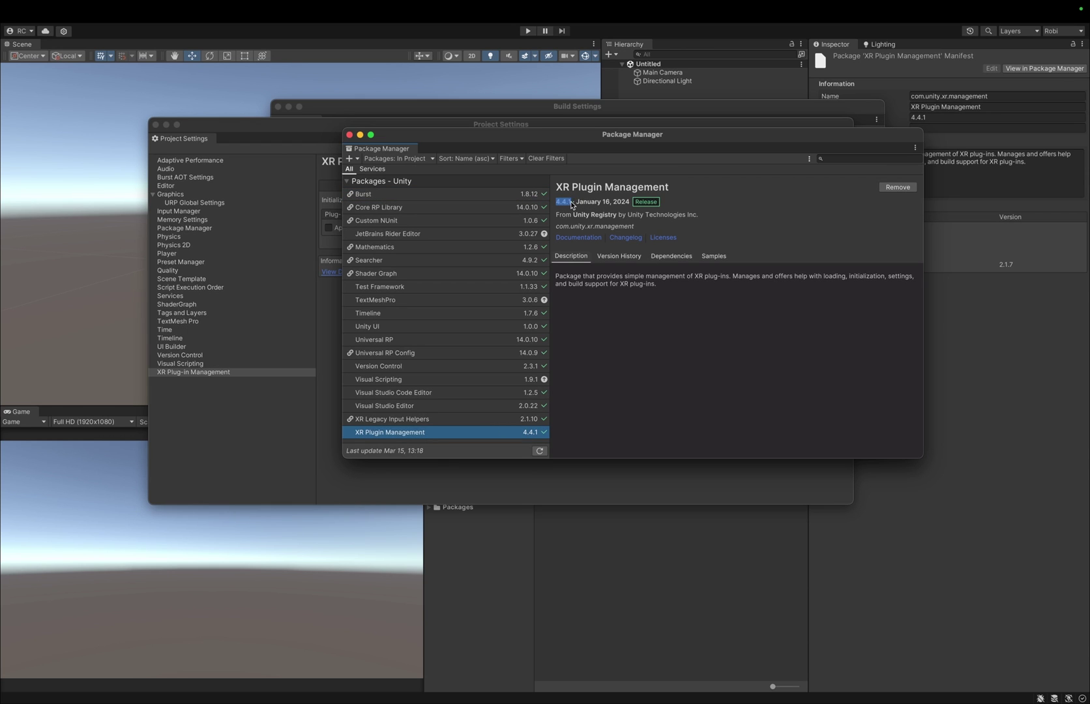
pyautogui.click(349, 135)
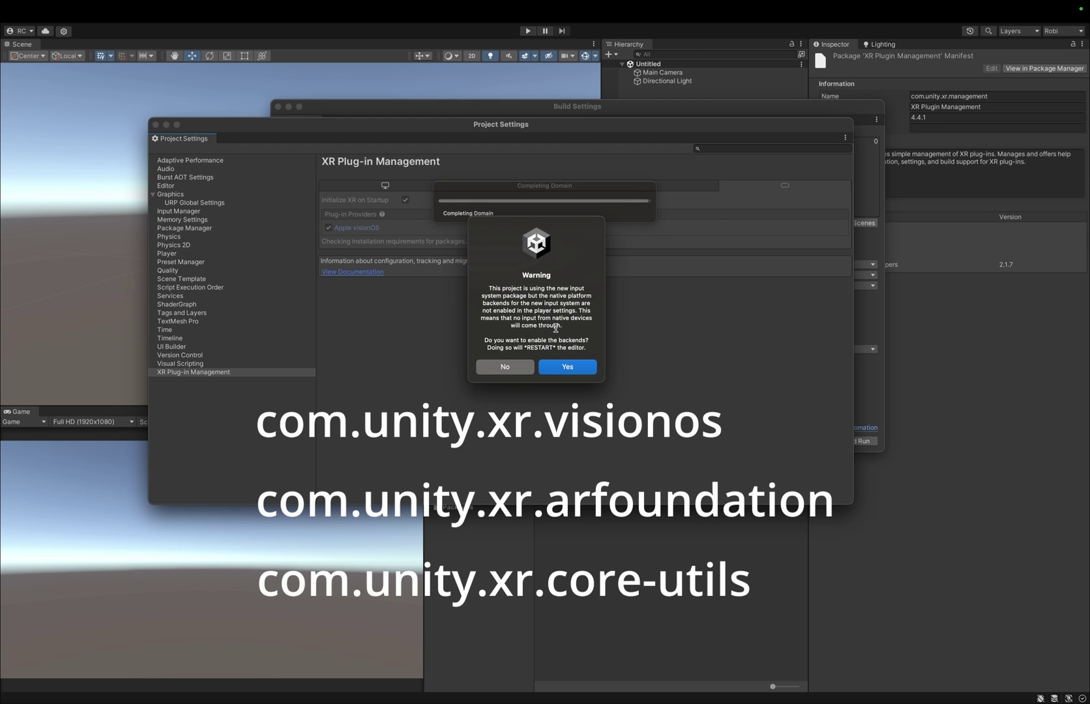
# Enable the native input backends and set visionOS App Mode to Mixed Reality, installing PolySpatial
pyautogui.click(576, 373)
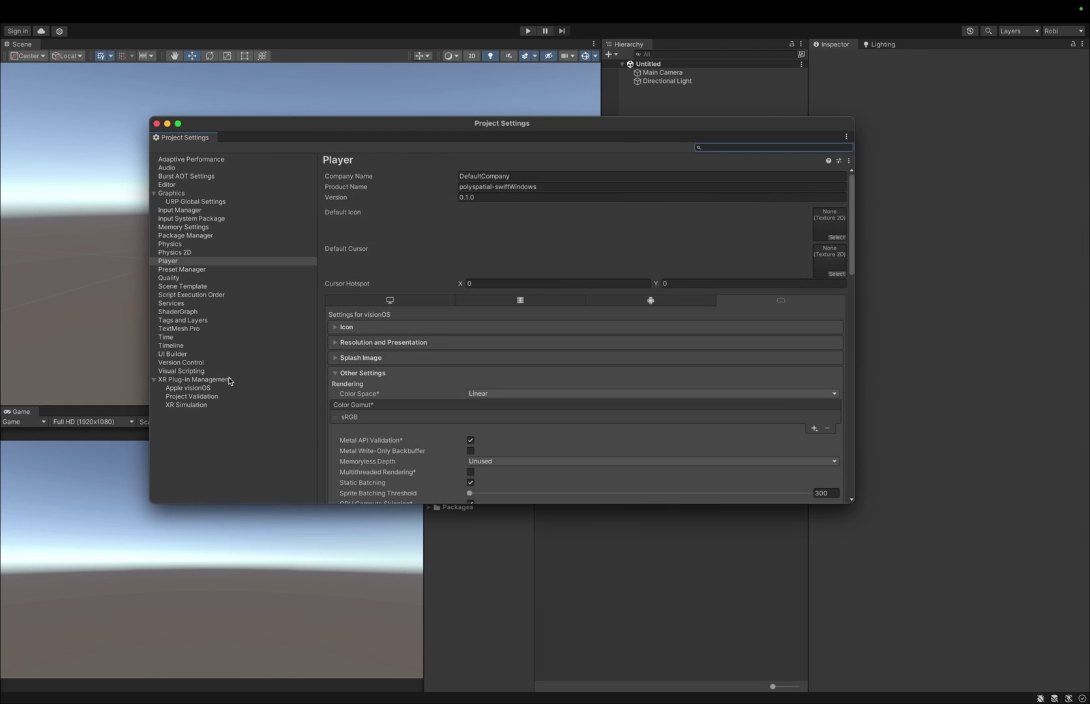
pyautogui.click(228, 380)
pyautogui.click(195, 388)
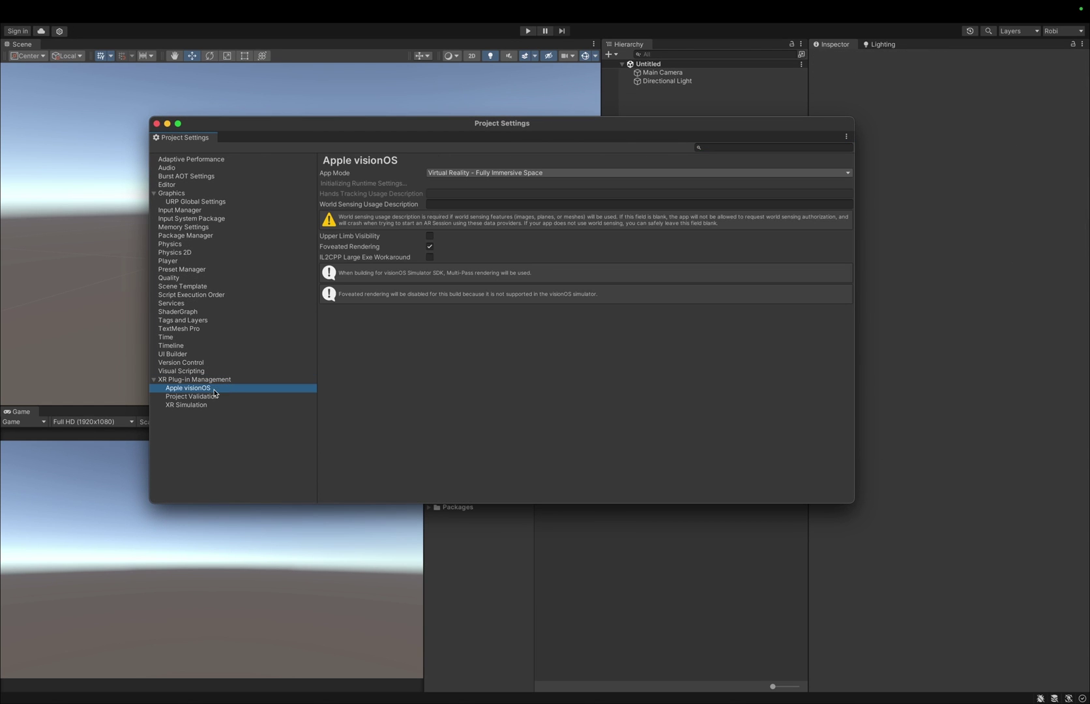
pyautogui.click(464, 172)
pyautogui.click(485, 189)
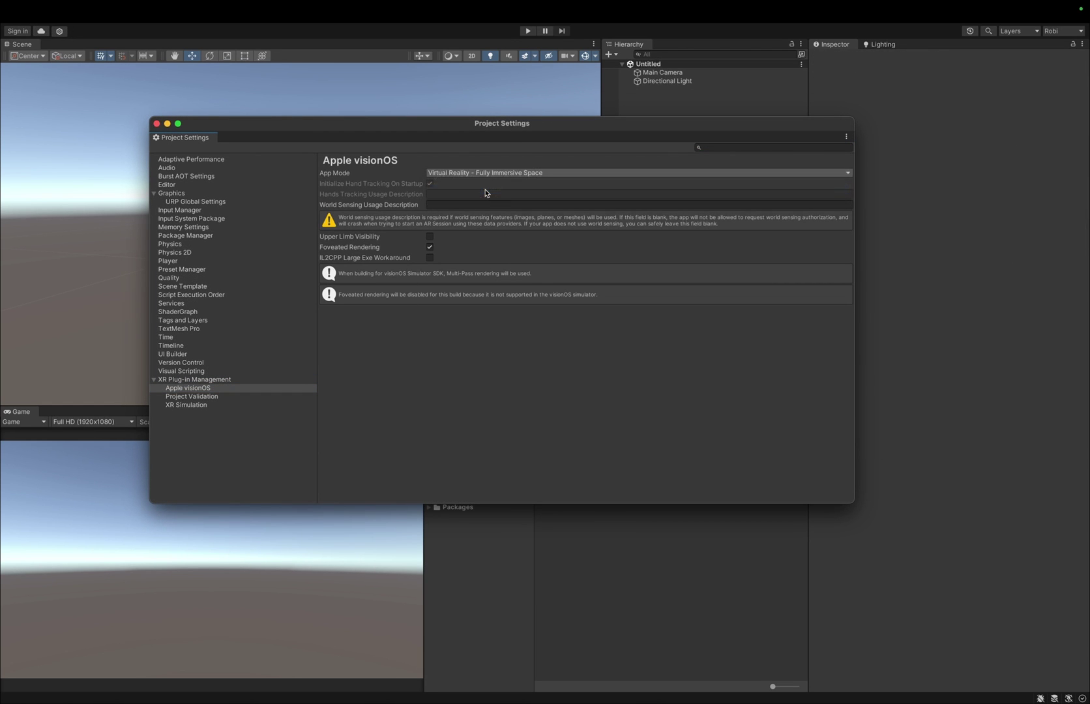
pyautogui.click(578, 275)
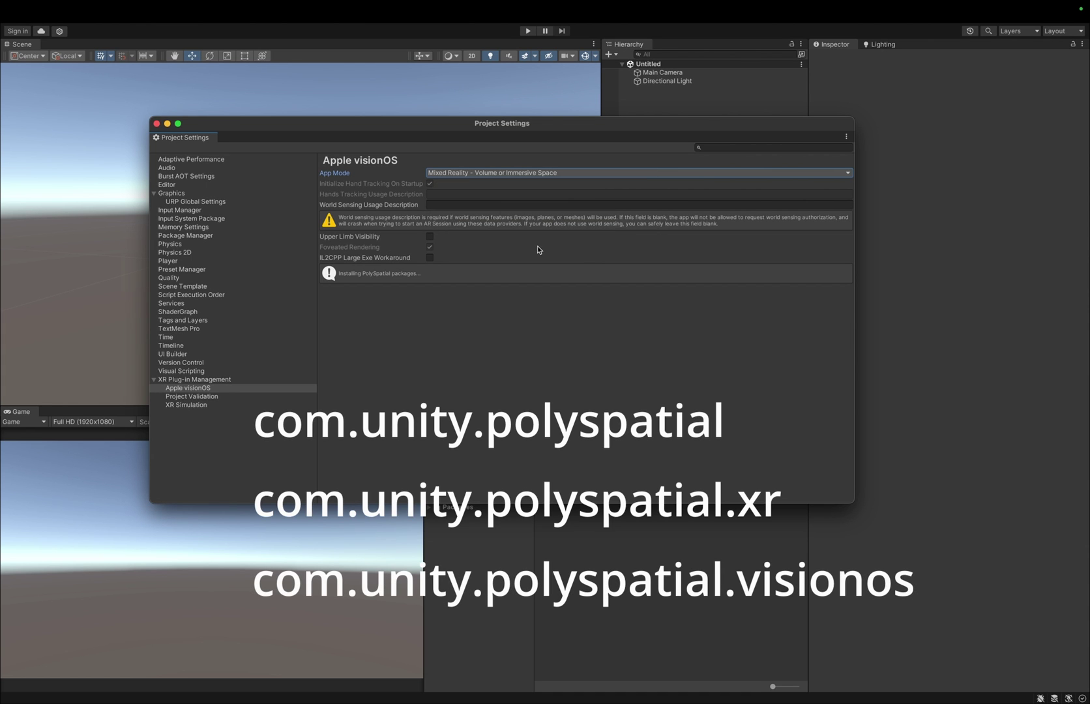
# Enter 'Hands' as the hand-tracking usage description and 'Worl' for world sensing
pyautogui.click(458, 212)
pyautogui.write('Hands Tracking')
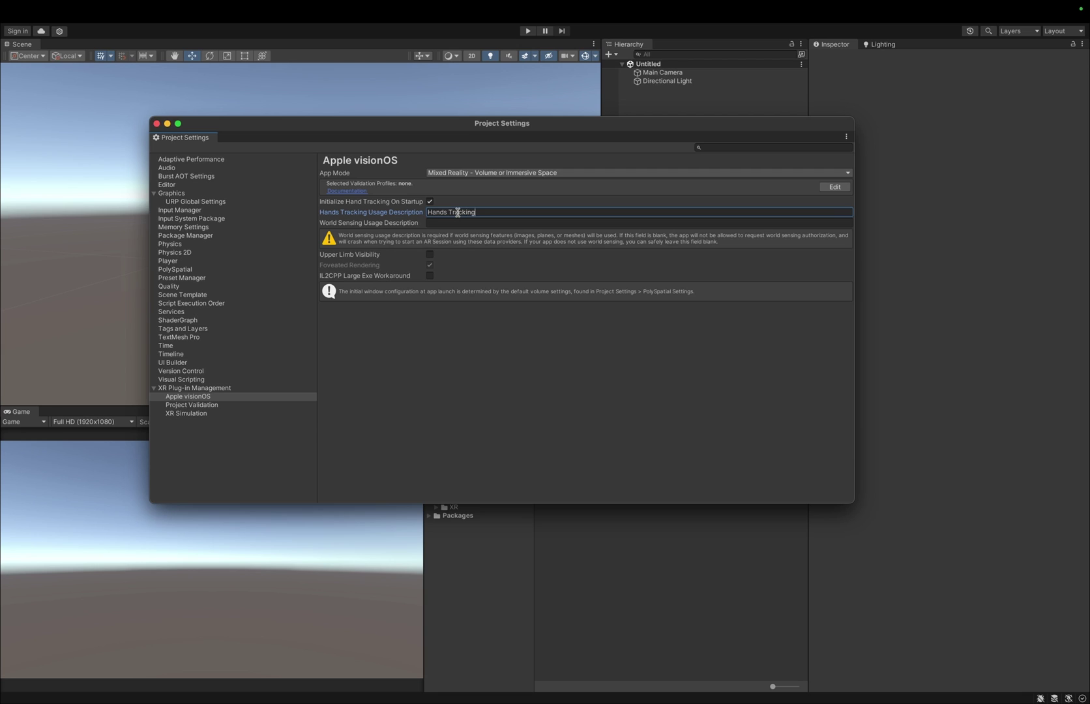
pyautogui.click(463, 222)
pyautogui.write('World Sensing')
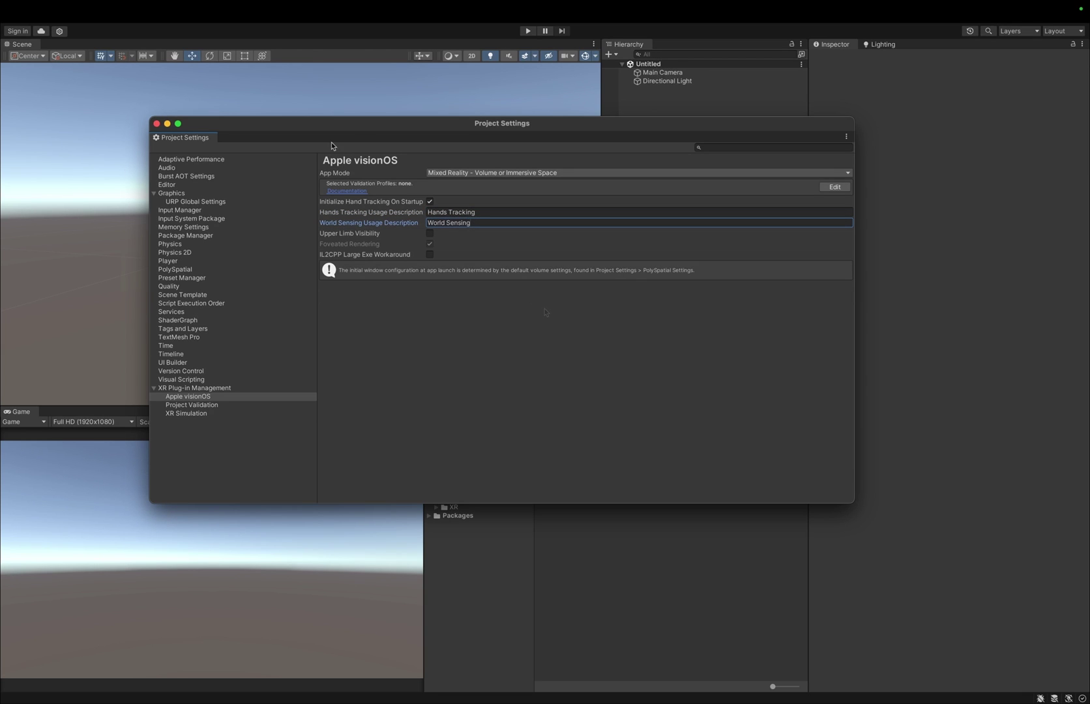
# Import the Unity PolySpatial Samples and Play to Device Input Settings samples from the PolySpatial package
pyautogui.click(157, 123)
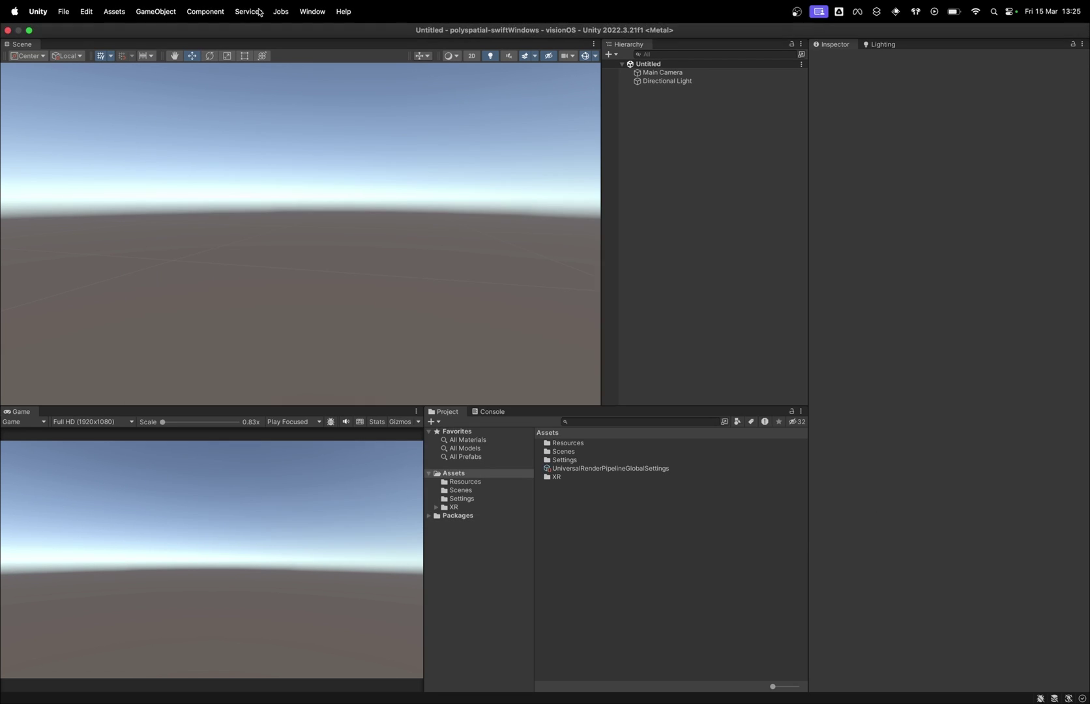
pyautogui.click(312, 12)
pyautogui.click(354, 166)
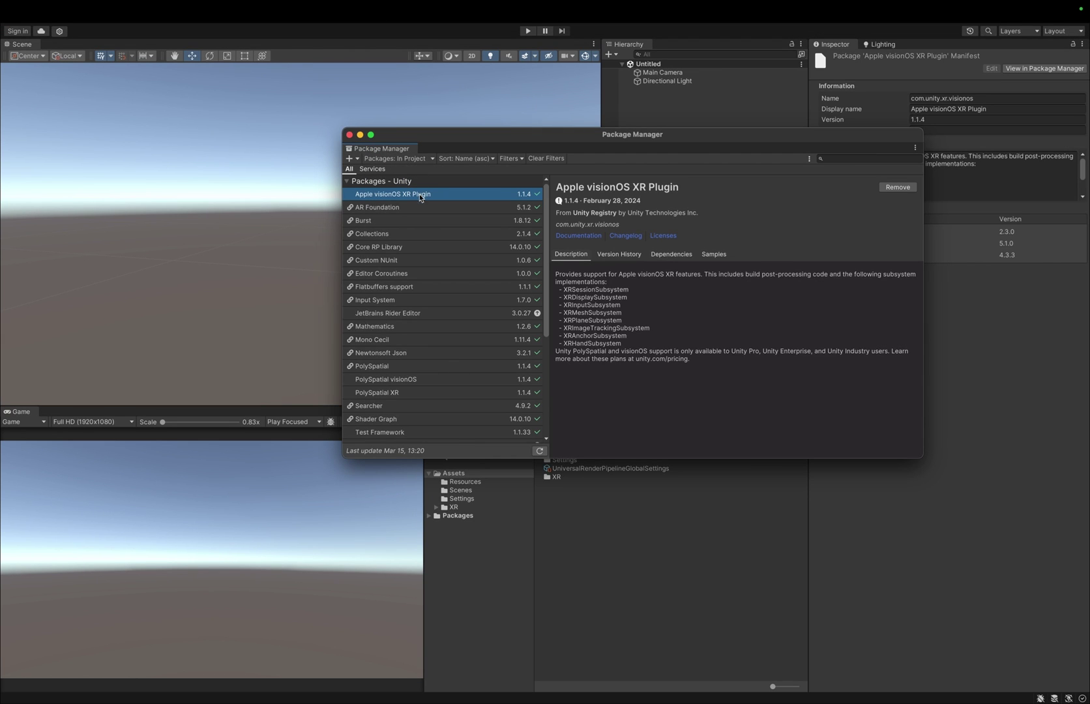
pyautogui.click(437, 367)
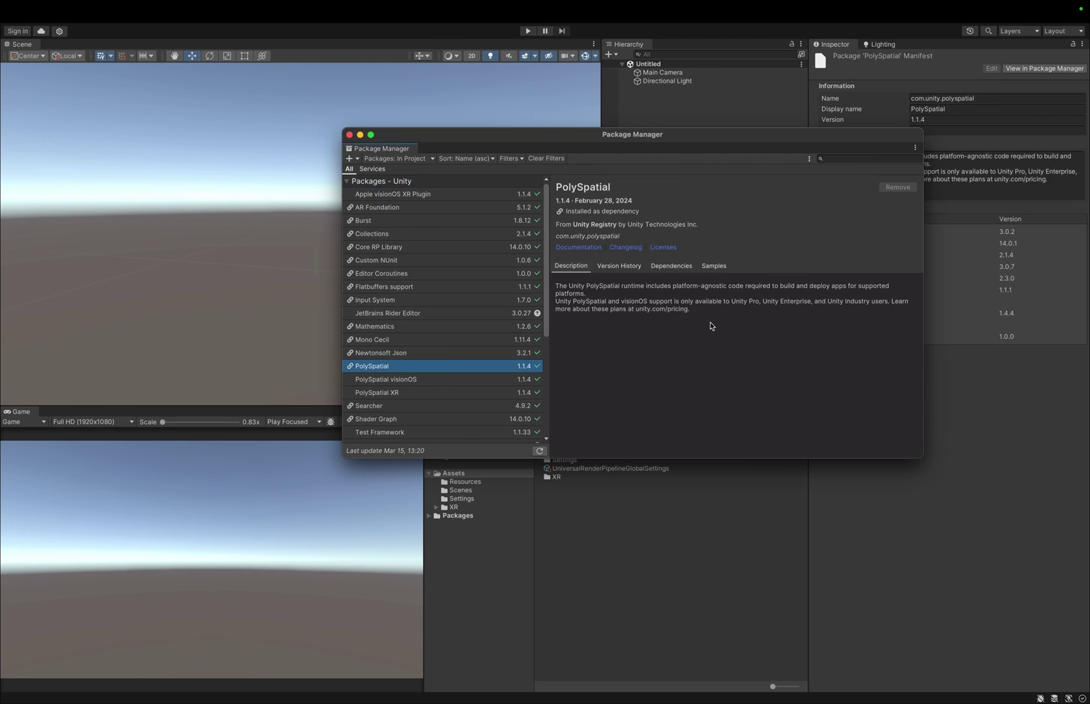
pyautogui.click(714, 266)
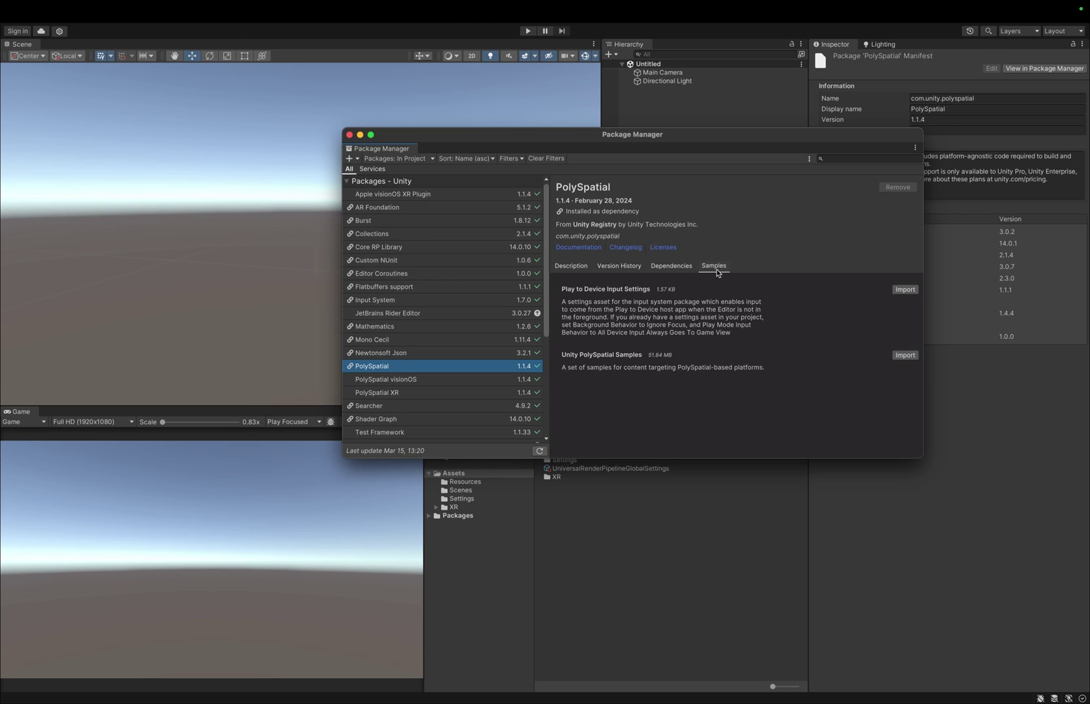
pyautogui.click(904, 355)
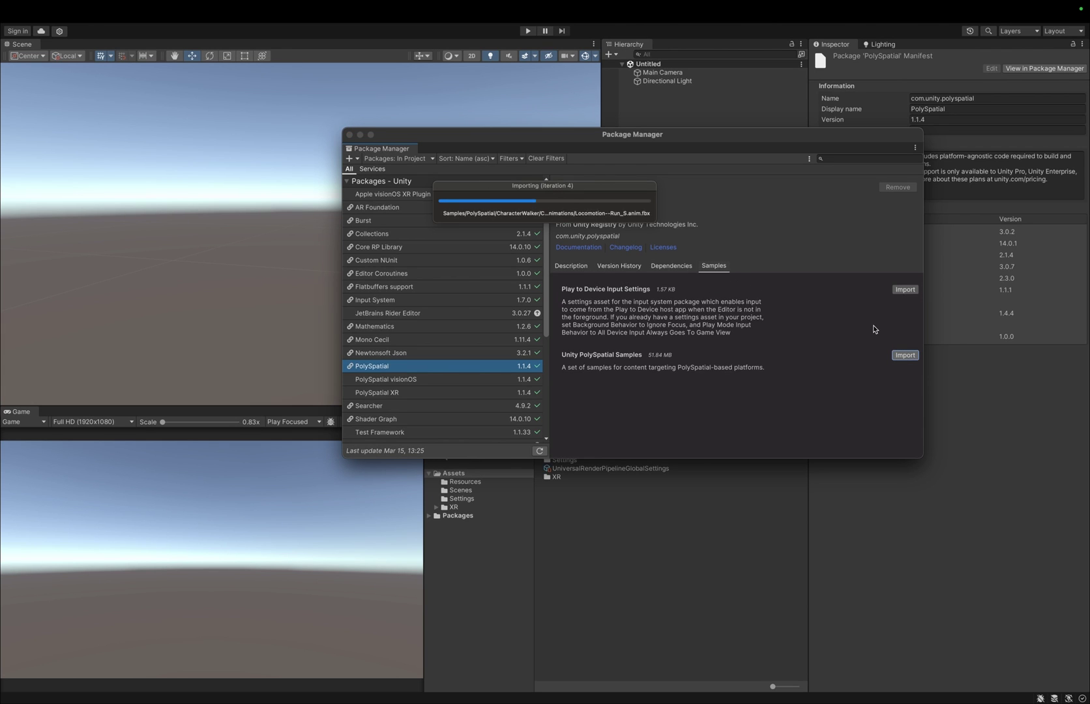
pyautogui.click(904, 289)
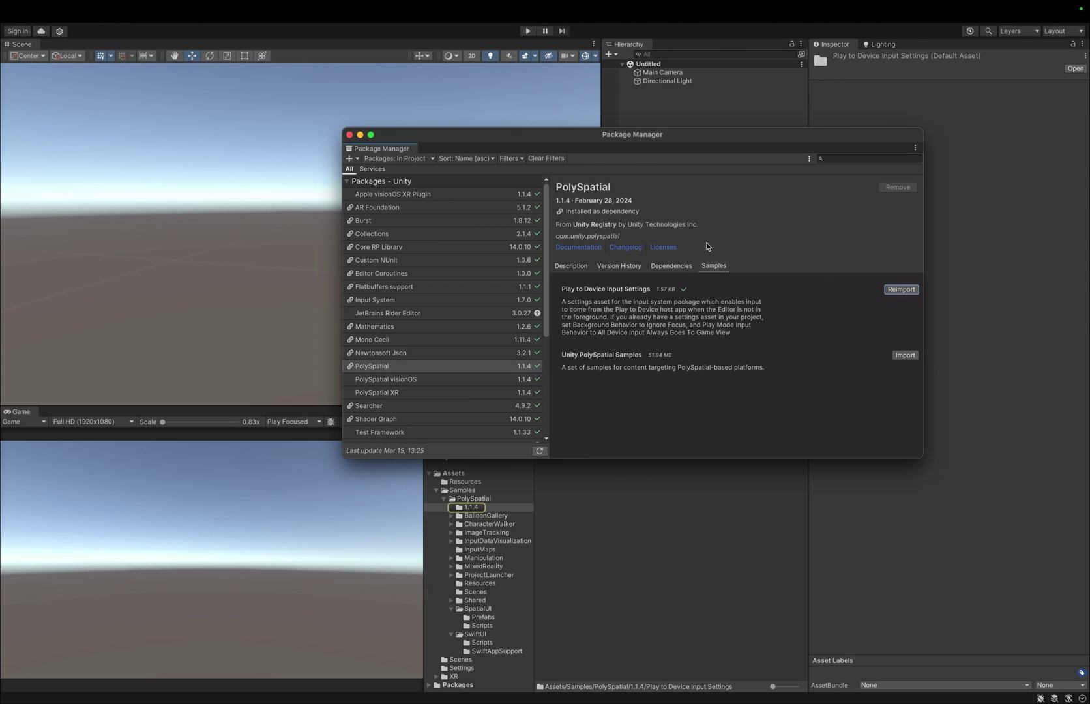
pyautogui.click(350, 135)
pyautogui.moveTo(291, 4)
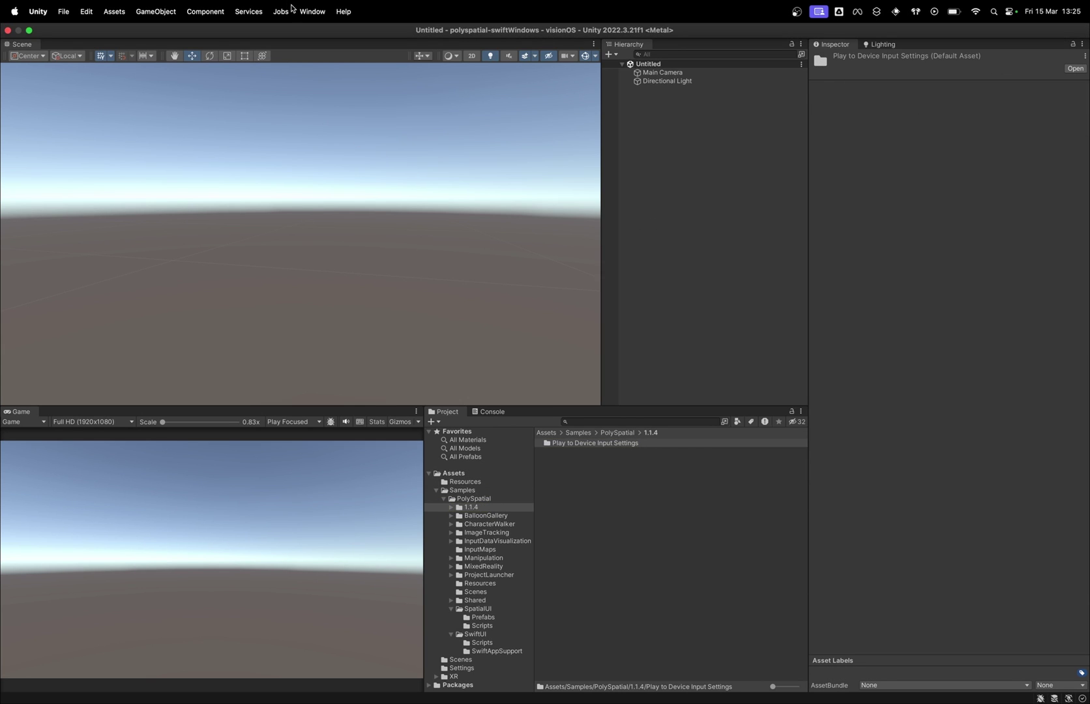
# Assign Samples/PolySpatial/Resources/Bounded_VolumeCameraConfiguration as PolySpatial's Default Volume Camera Window Config
pyautogui.click(83, 12)
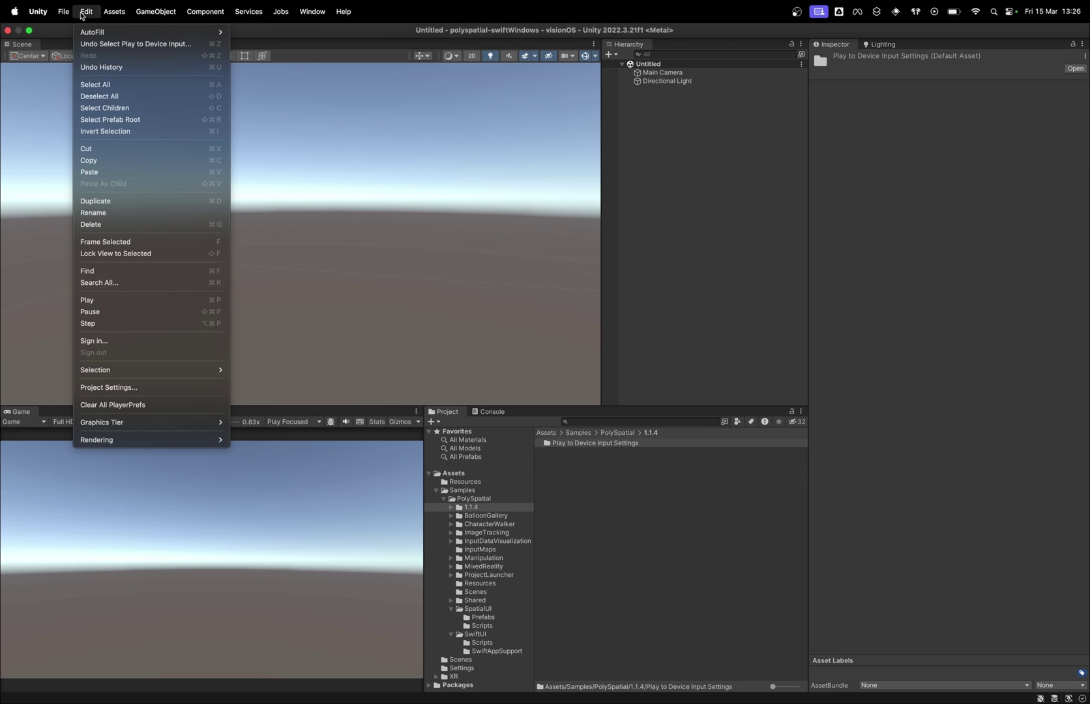
pyautogui.click(122, 388)
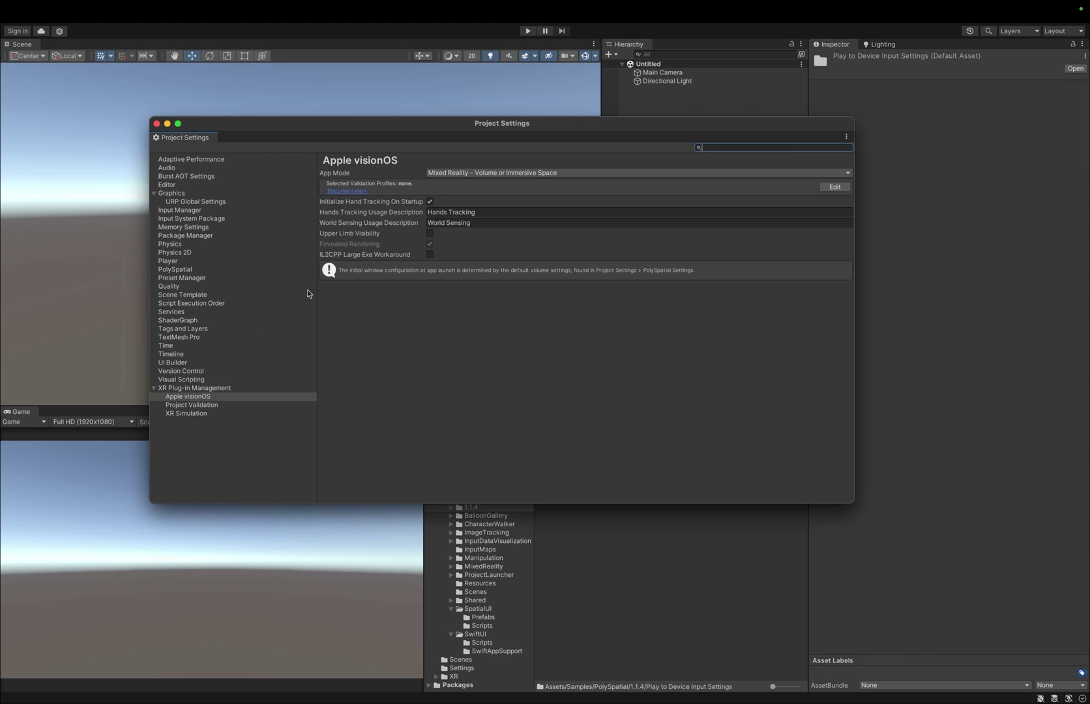
pyautogui.click(180, 269)
pyautogui.moveTo(600, 134); pyautogui.dragTo(543, 48)
pyautogui.click(495, 112)
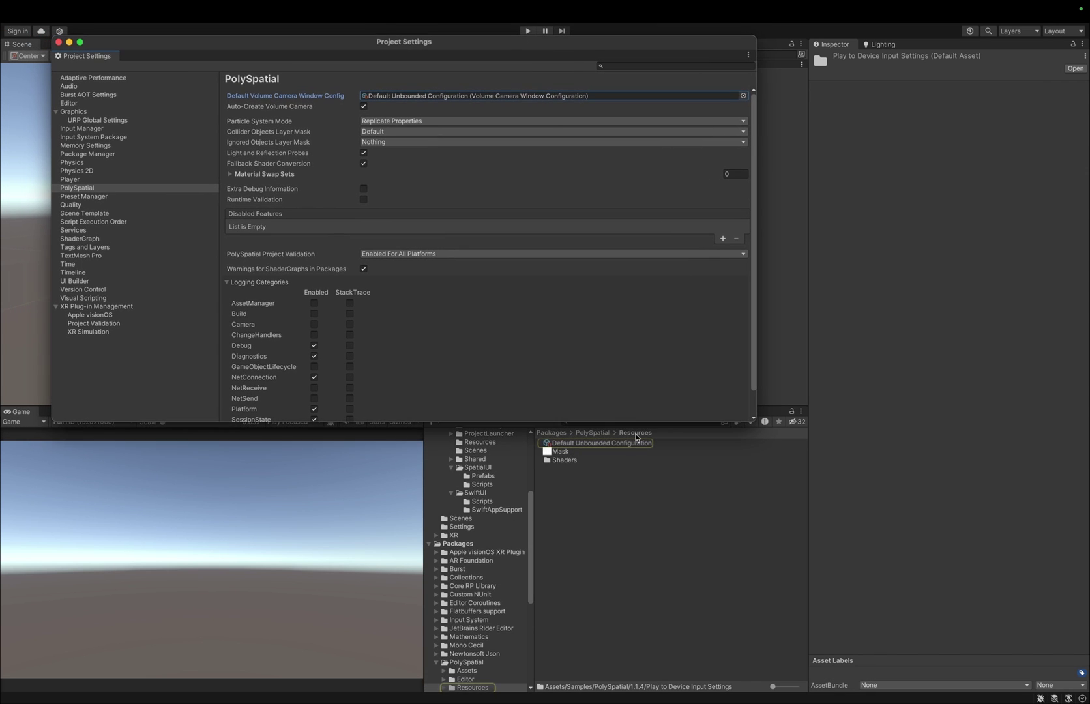
pyautogui.click(458, 542)
pyautogui.scroll(4, 489, 522)
pyautogui.click(467, 459)
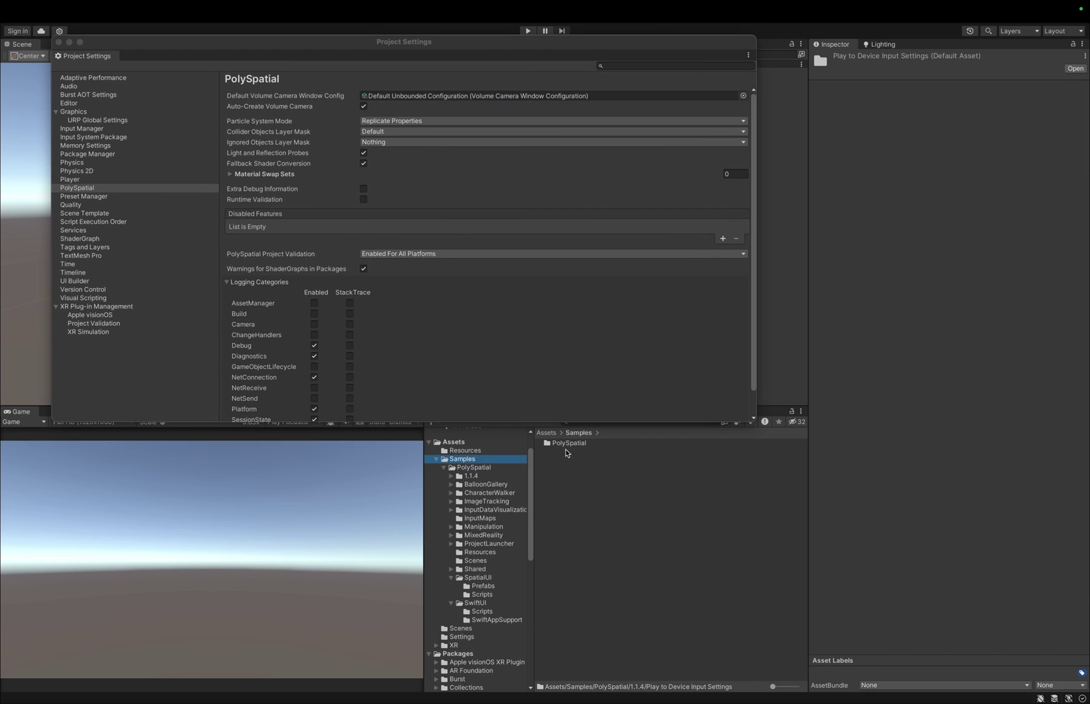
pyautogui.doubleClick(572, 444)
pyautogui.doubleClick(579, 528)
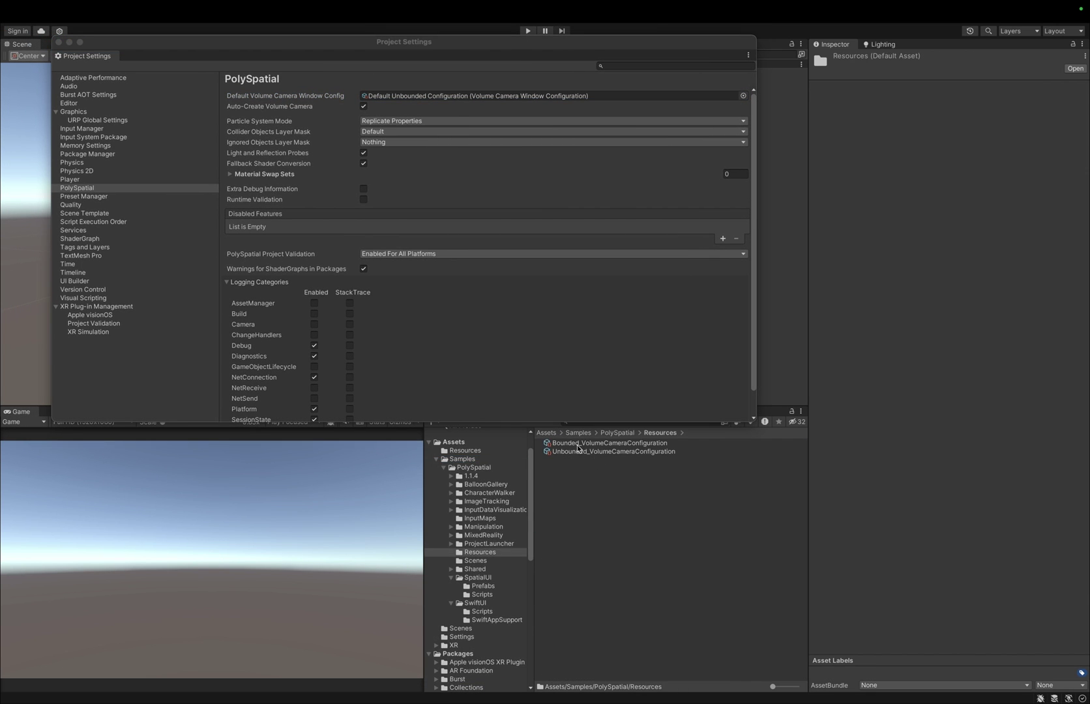
pyautogui.moveTo(575, 447); pyautogui.dragTo(486, 96)
# Close Project Settings and browse to the PolySpatial samples' Scenes folder
pyautogui.moveTo(452, 48); pyautogui.dragTo(567, 161)
pyautogui.click(173, 155)
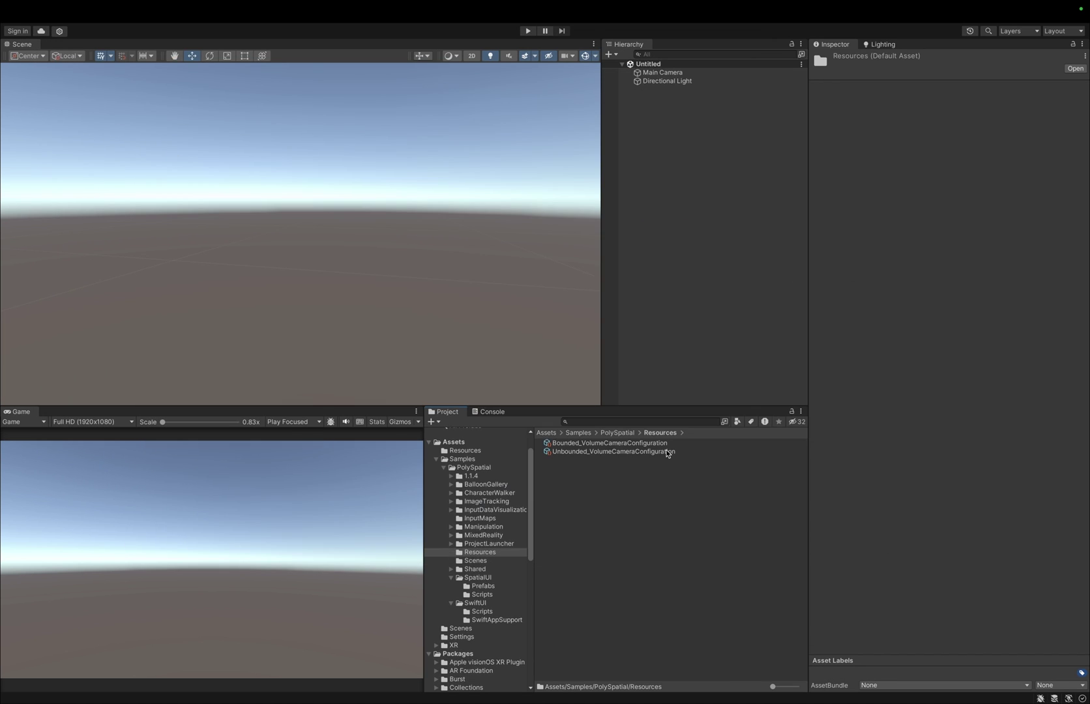
pyautogui.click(615, 433)
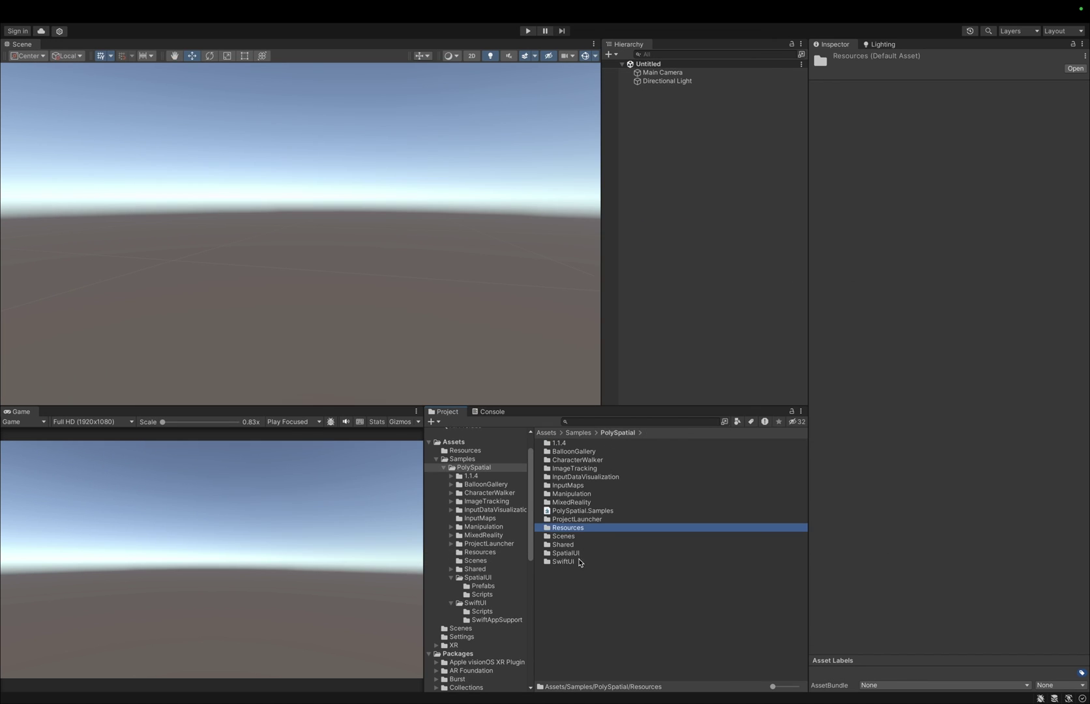
pyautogui.doubleClick(563, 562)
pyautogui.click(619, 432)
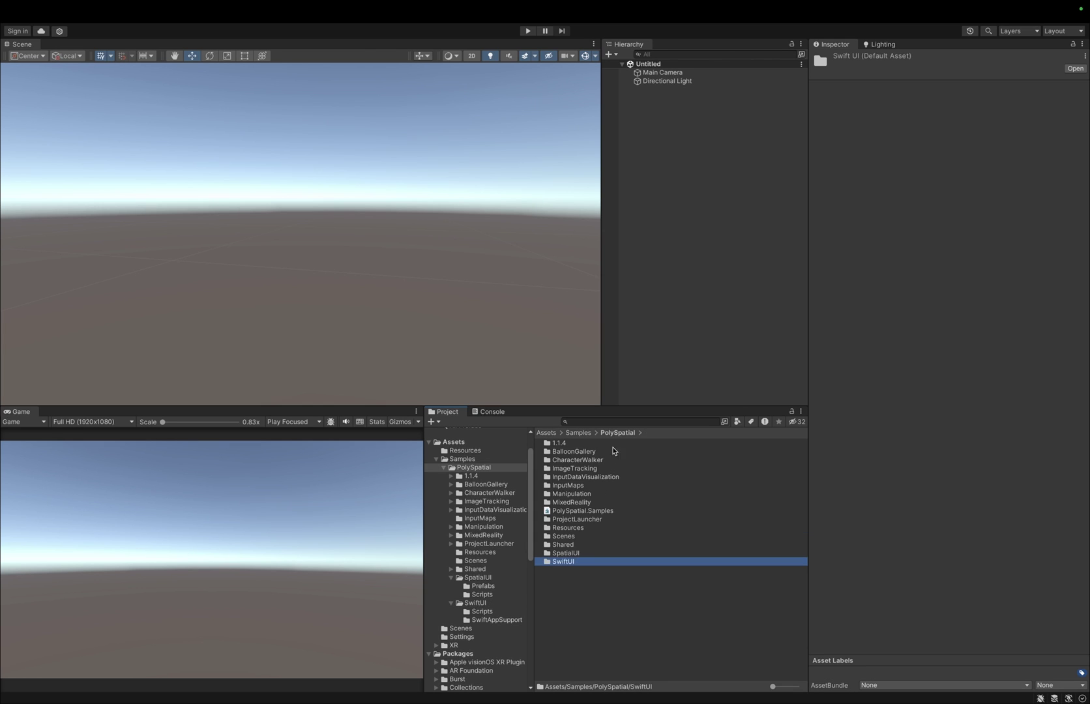
pyautogui.doubleClick(576, 536)
# Open the SwiftUI sample scene and import the TMP Essential Resources
pyautogui.doubleClick(564, 519)
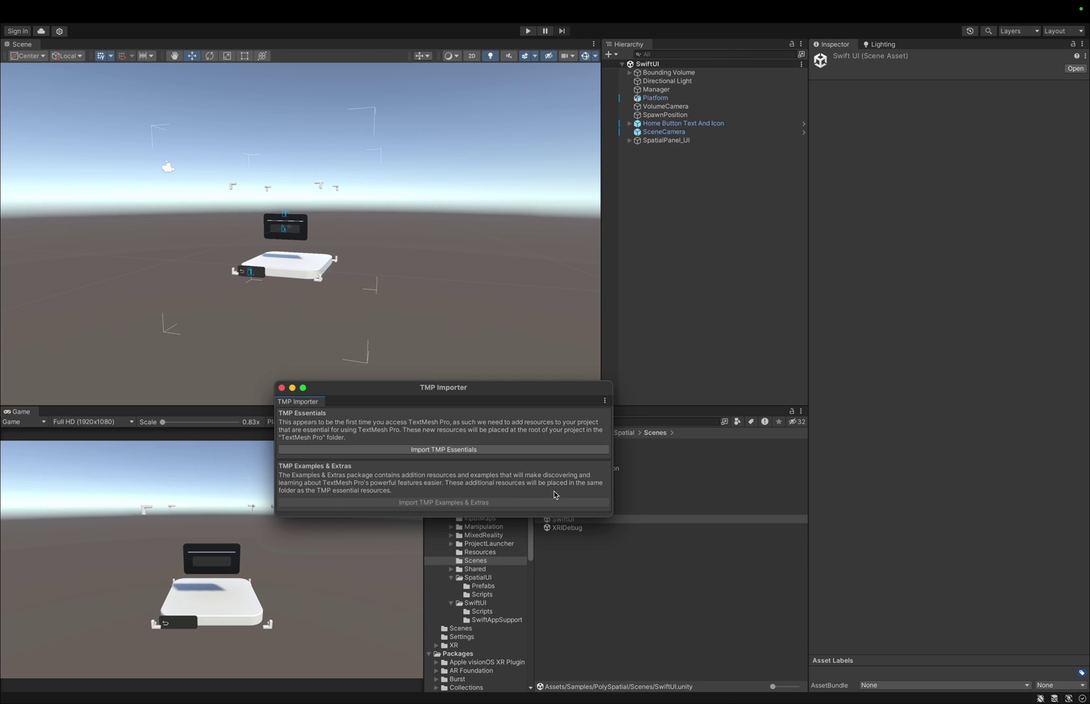
pyautogui.click(512, 449)
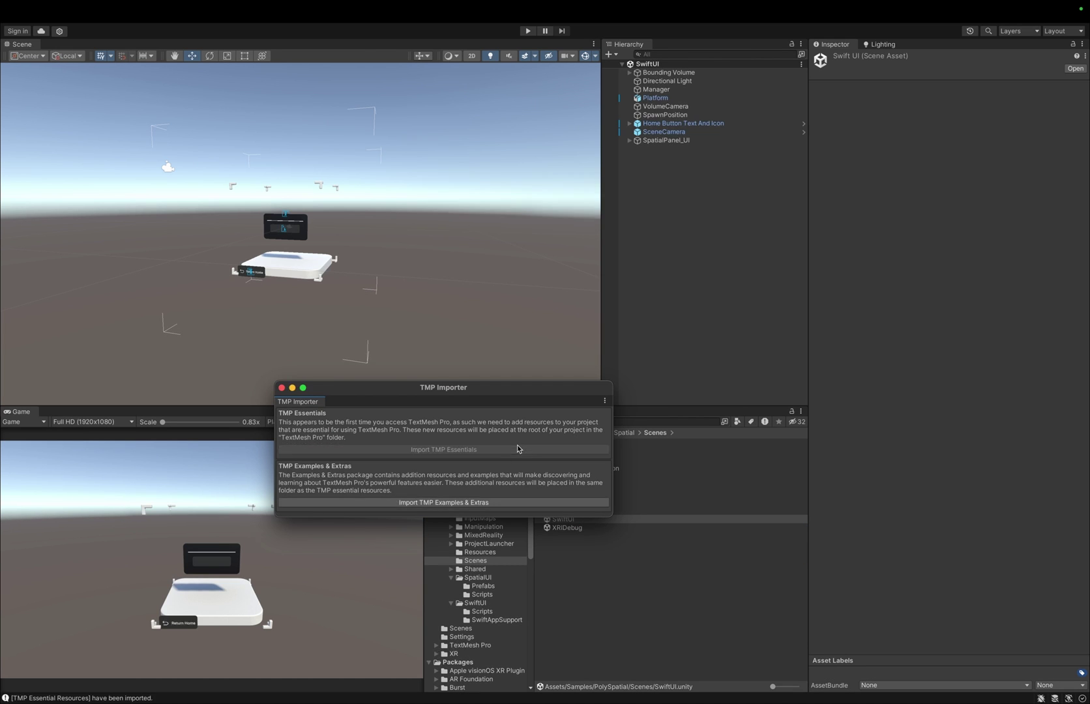
pyautogui.click(281, 389)
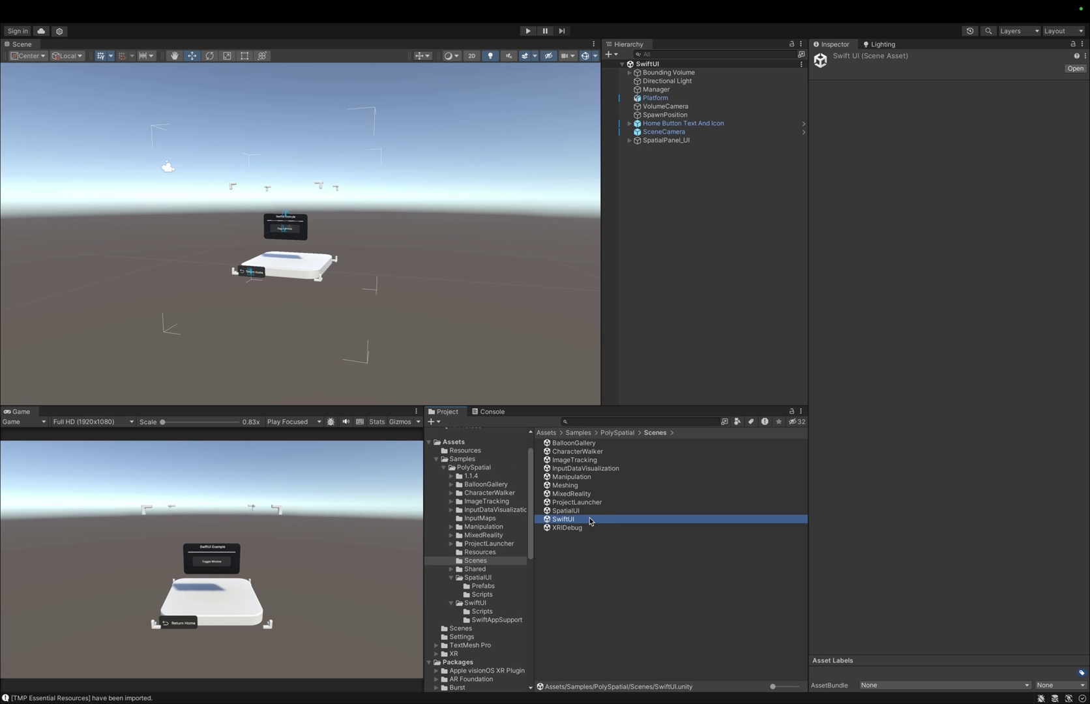
# Open the Build Settings window and move it aside
pyautogui.click(745, 276)
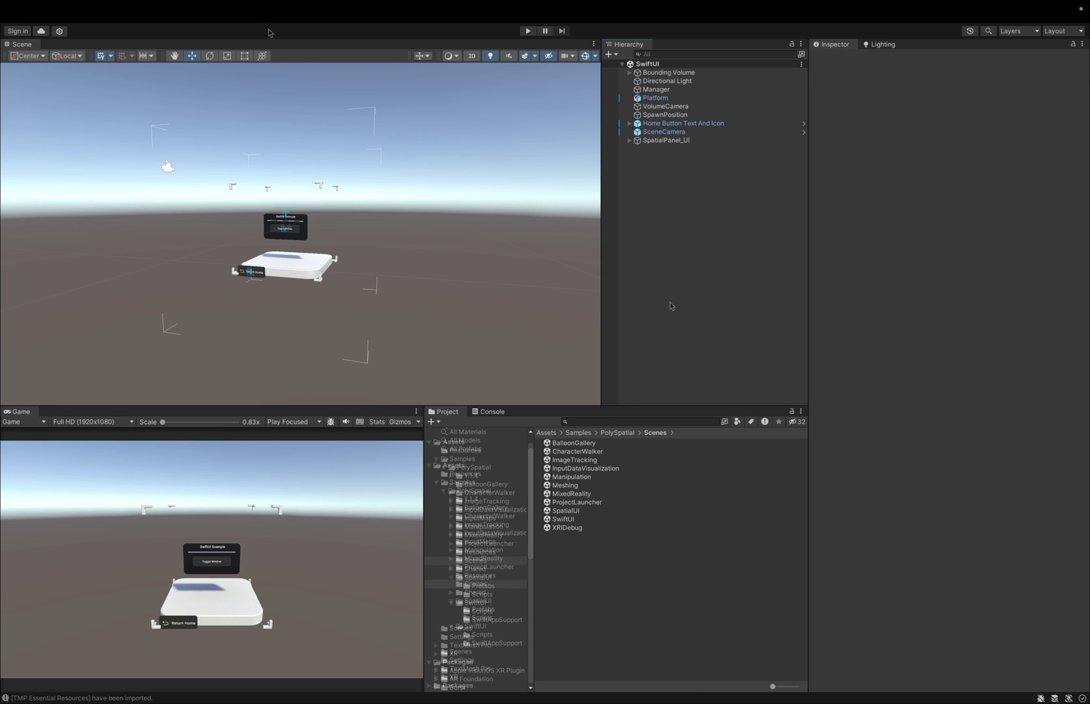
pyautogui.moveTo(115, 9)
pyautogui.click(72, 13)
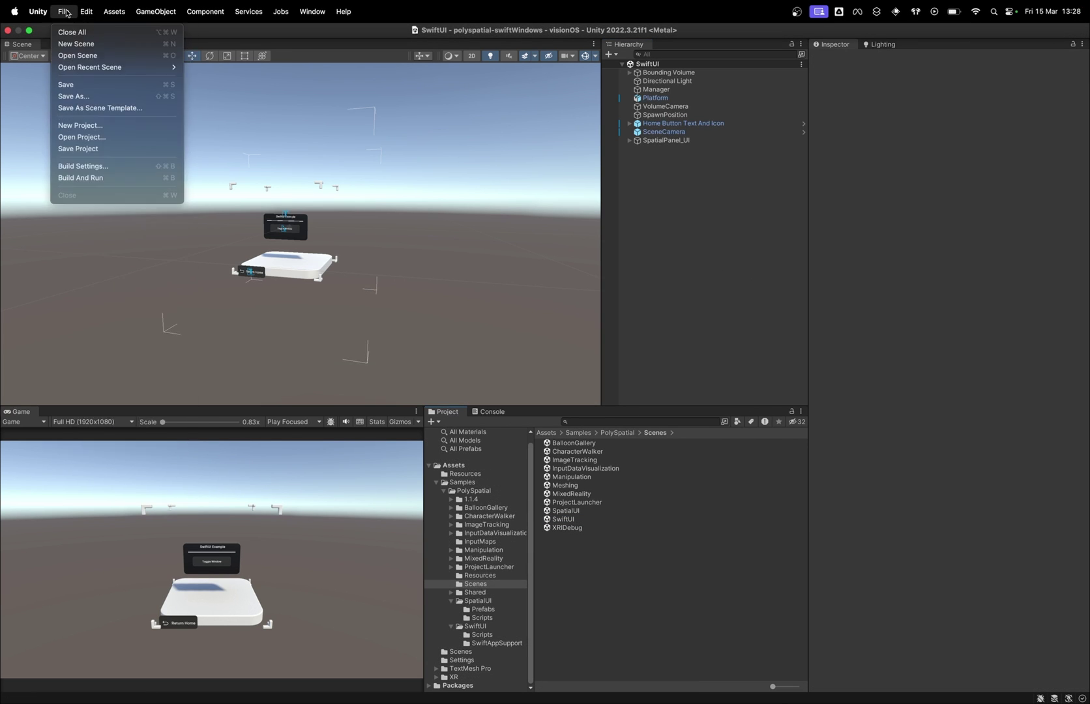
pyautogui.click(86, 162)
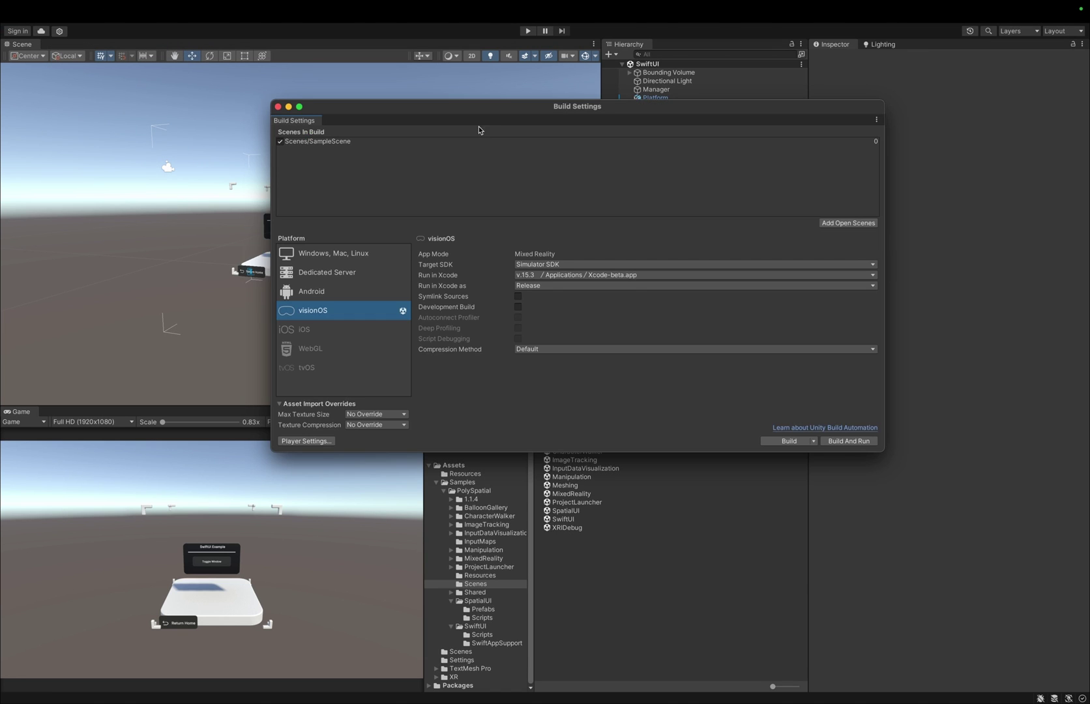
pyautogui.moveTo(477, 112); pyautogui.dragTo(362, 81)
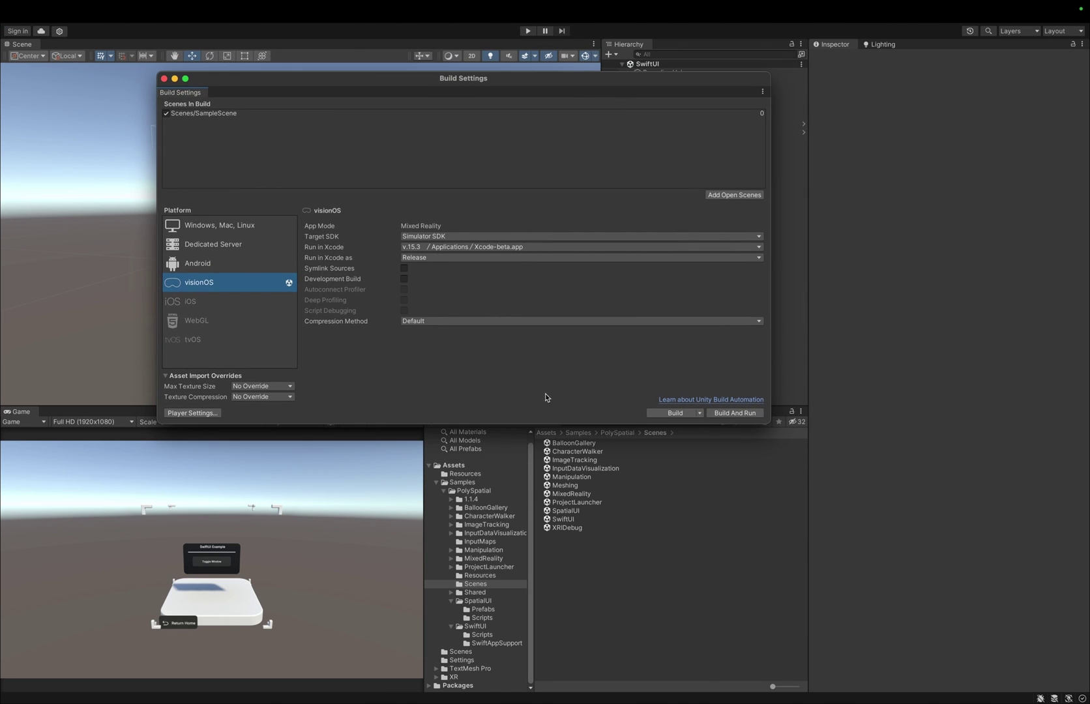
# Add all 11 PolySpatial sample scenes, BalloonGallery onward, to Scenes In Build, then start Play mode
pyautogui.click(573, 443)
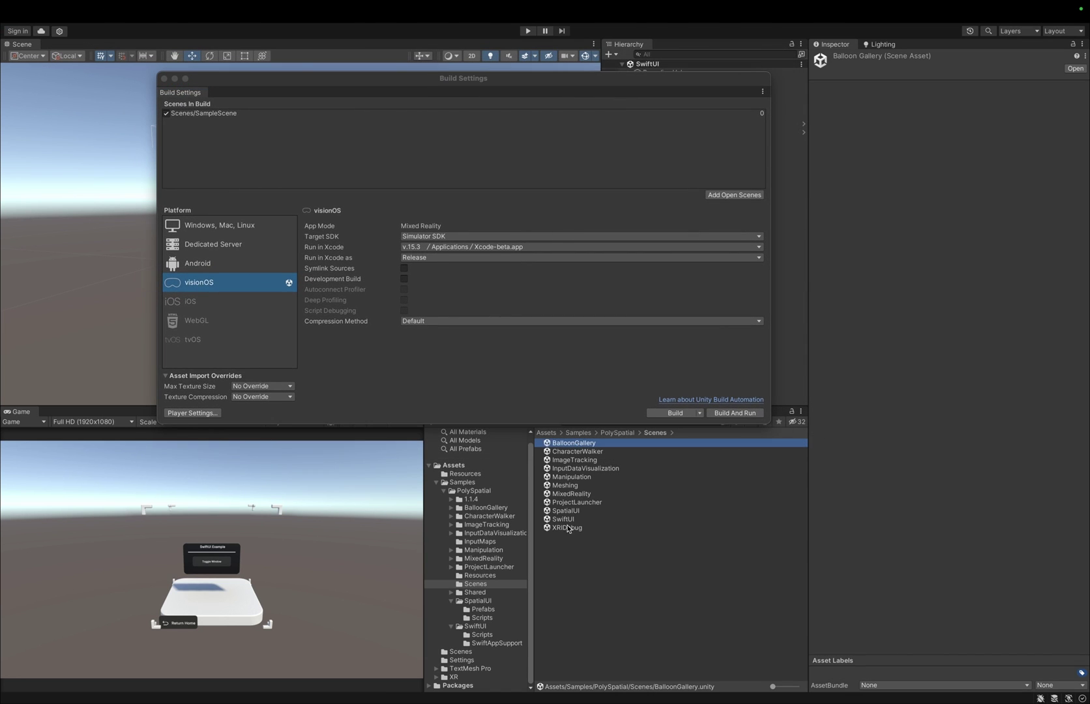
pyautogui.keyDown('shift'); pyautogui.click(567, 529); pyautogui.keyUp('shift')
pyautogui.moveTo(570, 512); pyautogui.dragTo(394, 155)
pyautogui.click(164, 78)
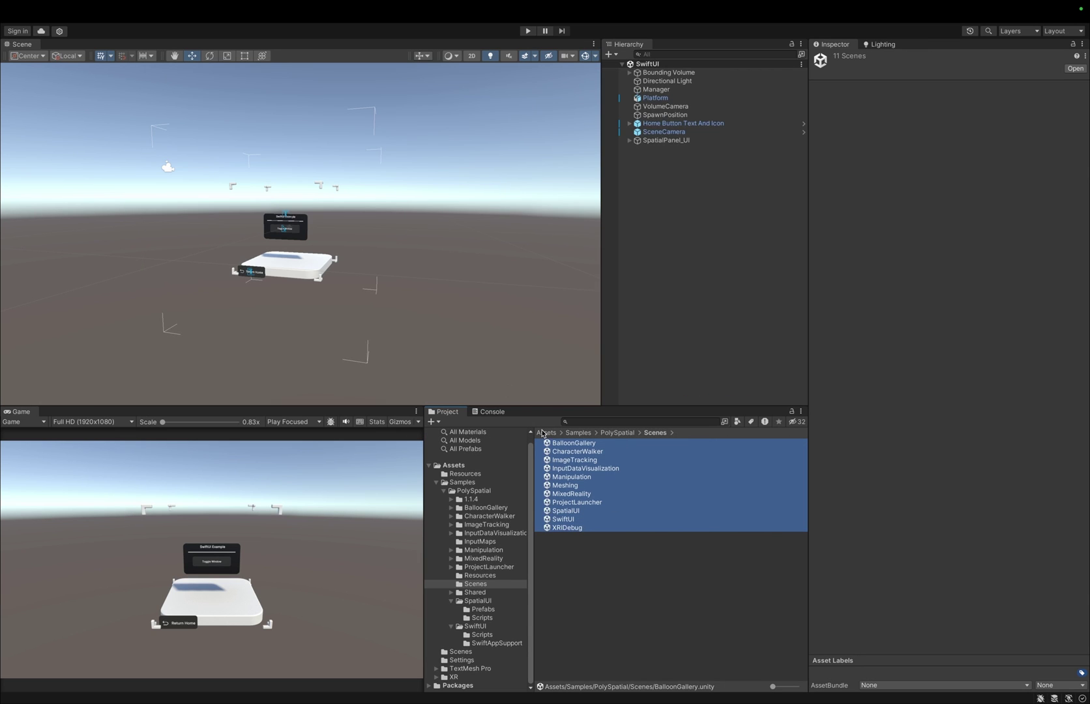
pyautogui.click(608, 434)
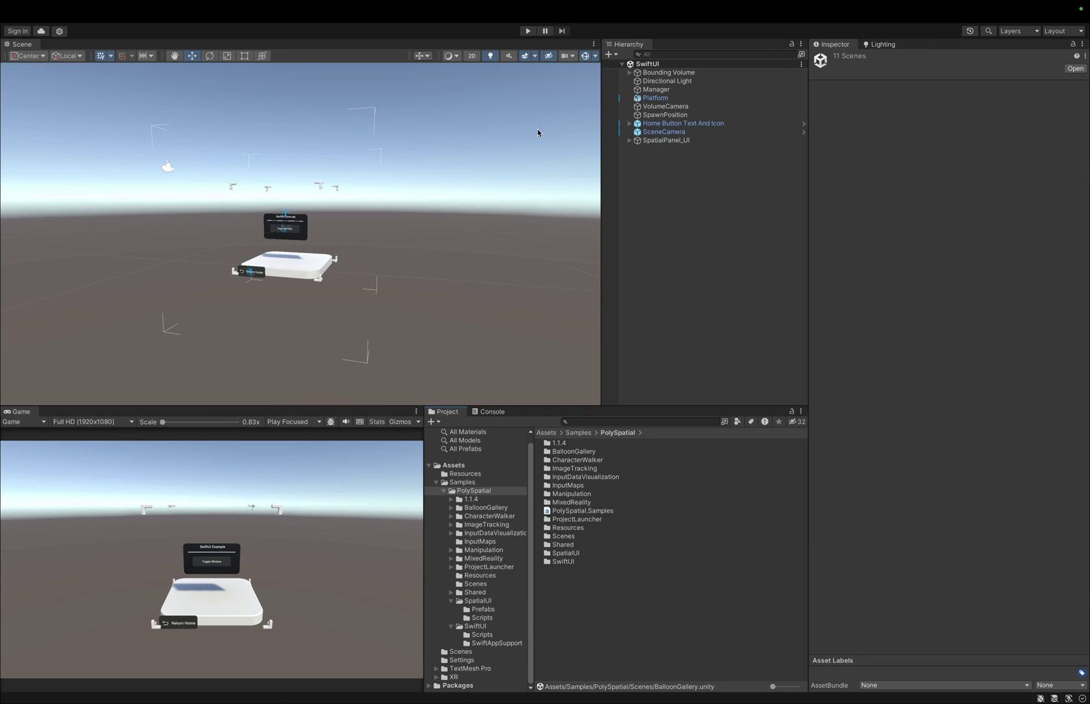
pyautogui.click(528, 31)
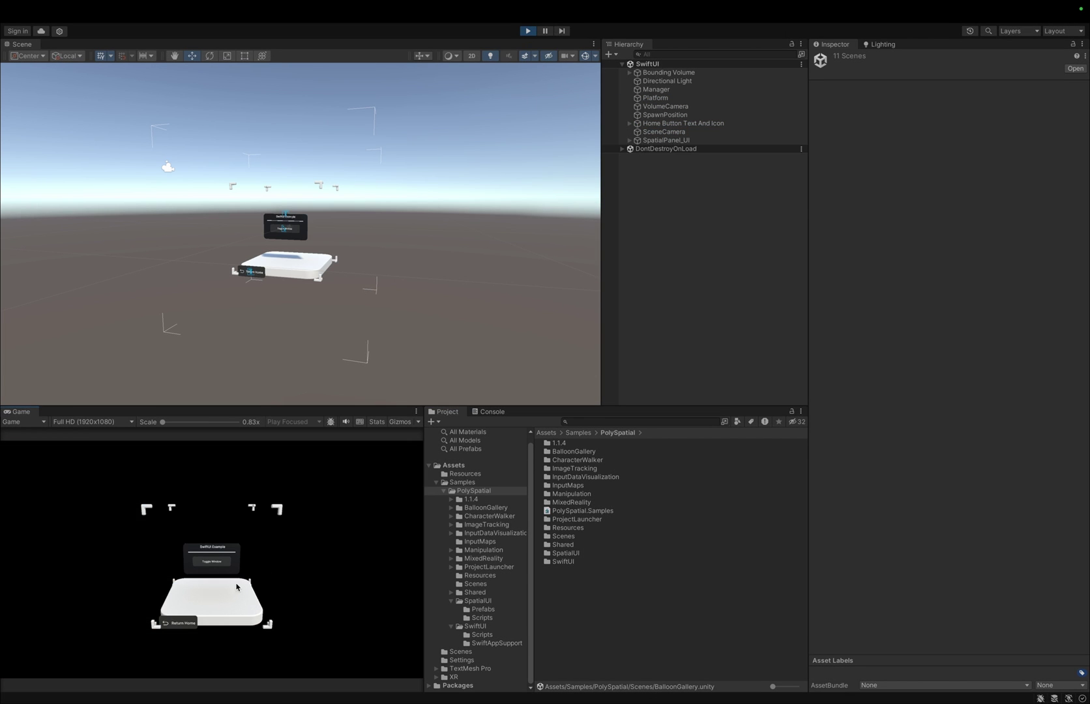
# From the sample launcher, run the Spatial UI sample, then return home and run Swift UI
pyautogui.click(185, 624)
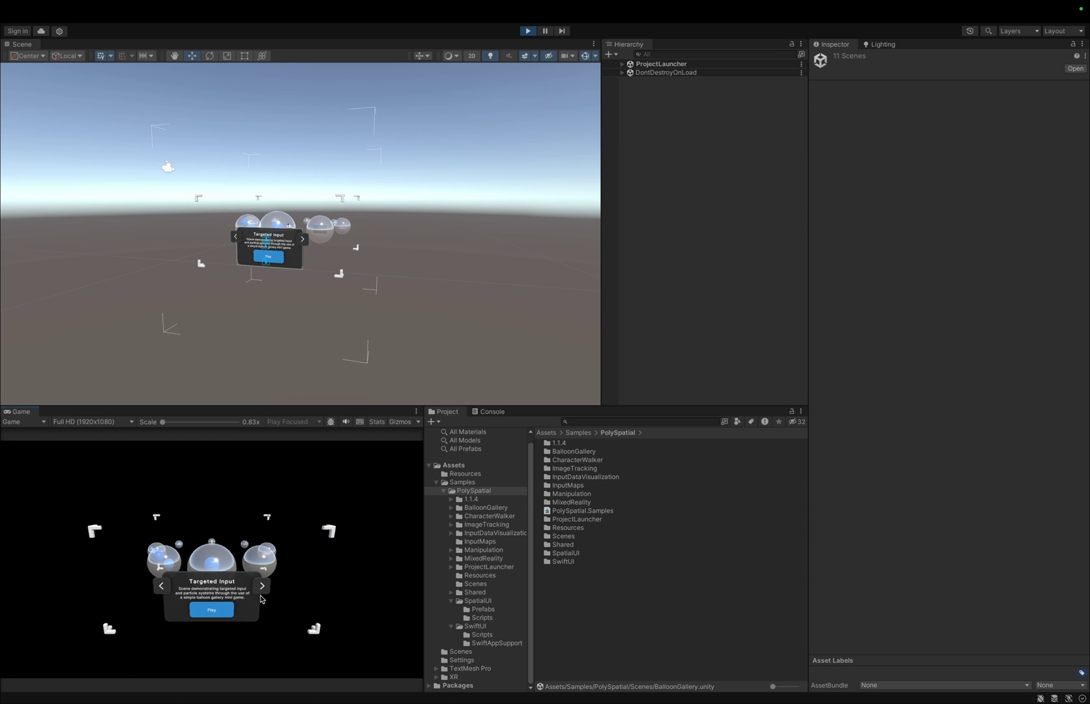
pyautogui.click(265, 586)
pyautogui.click(163, 586)
pyautogui.click(219, 614)
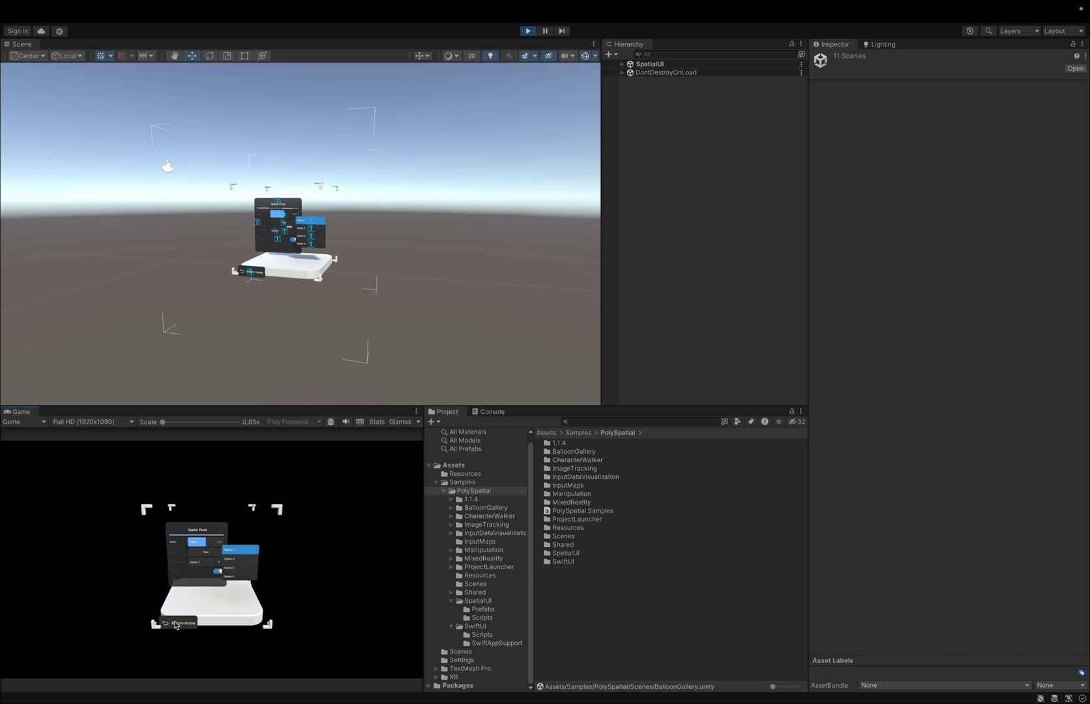
pyautogui.click(175, 624)
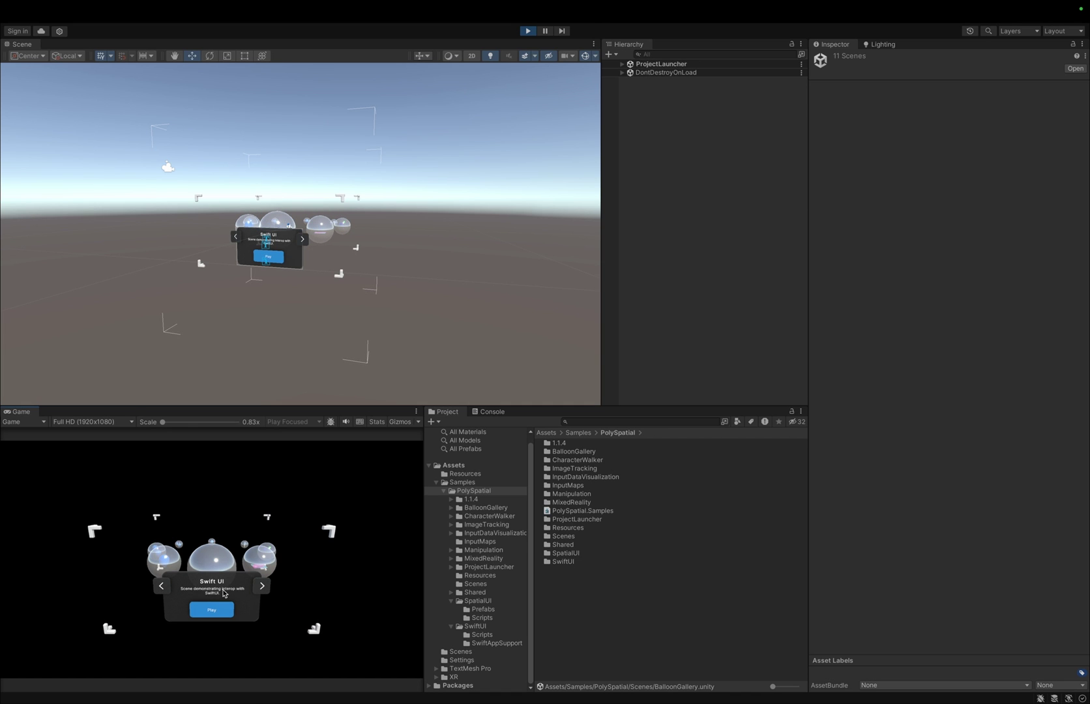
pyautogui.click(218, 613)
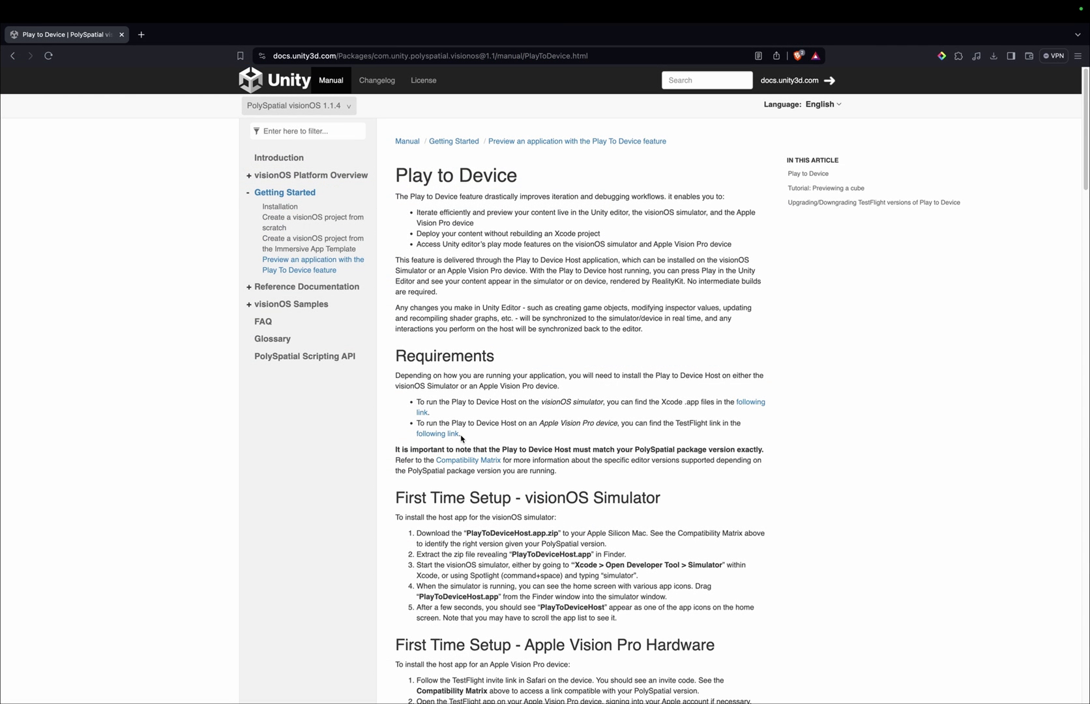
# Find the simulator host download folder linked from the Play to Device docs
pyautogui.click(453, 434)
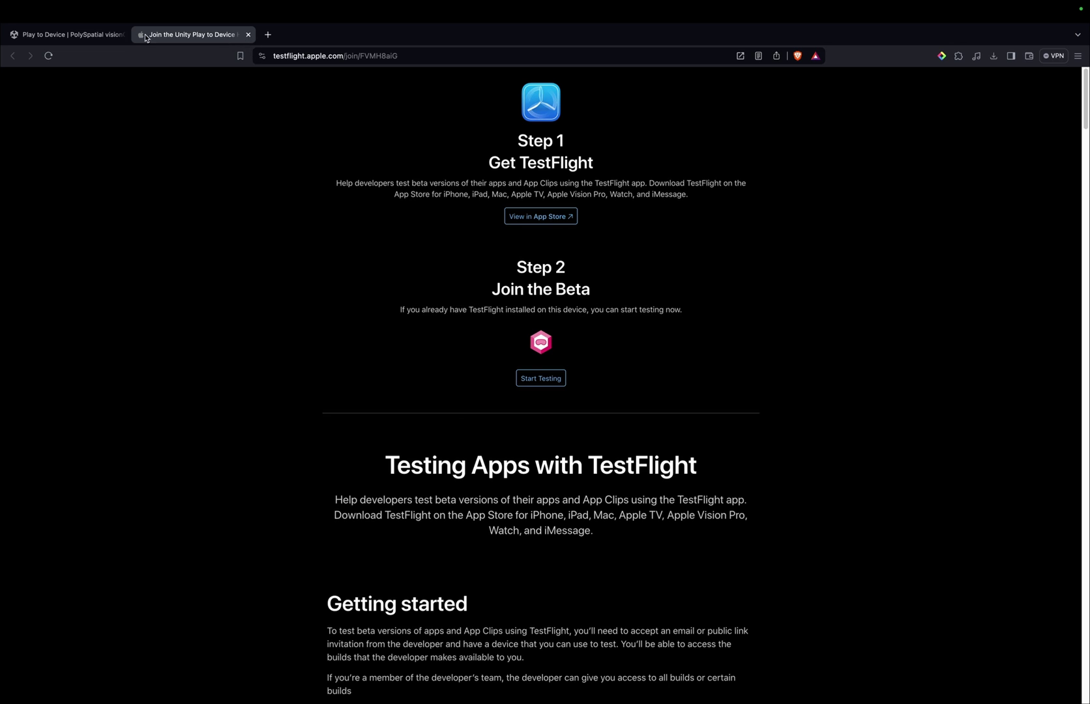
pyautogui.click(108, 36)
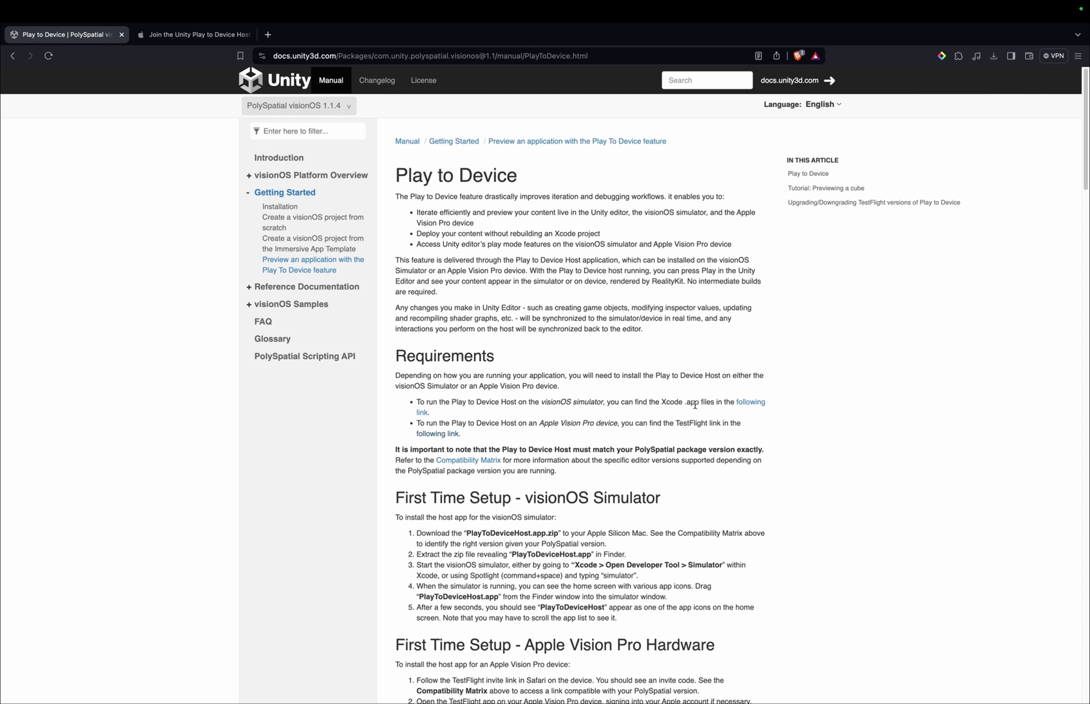
pyautogui.click(748, 403)
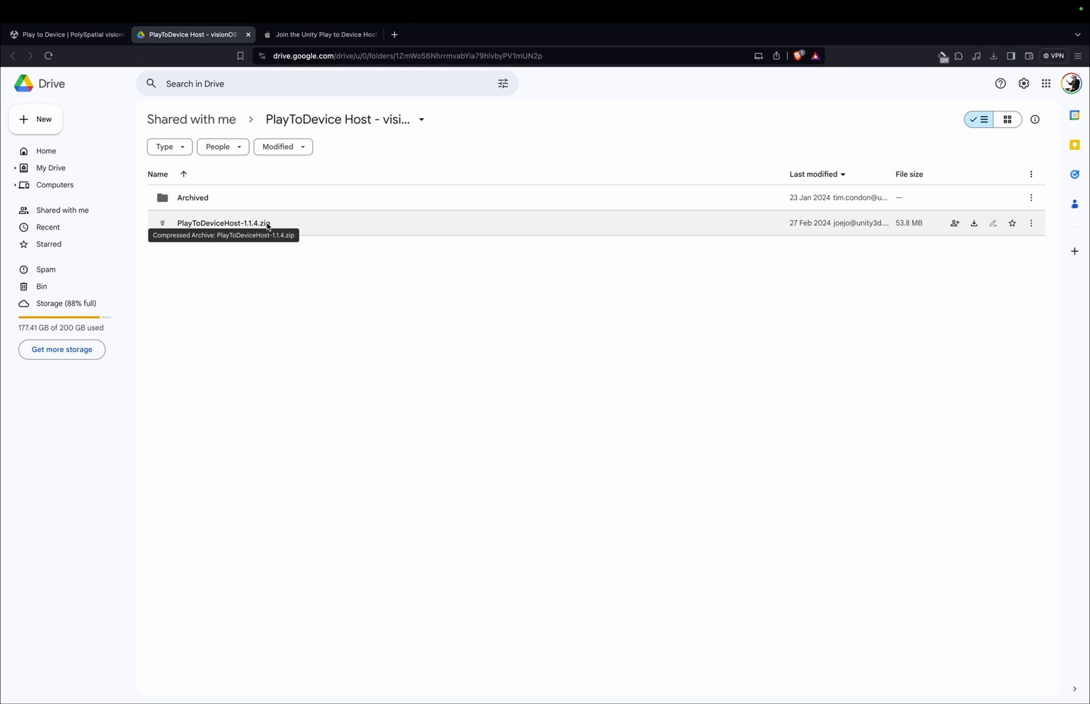
# Download PlayToDeviceHost-1.1.4.zip, install PlayToDevice into the visionOS simulator and launch it
pyautogui.rightClick(267, 226)
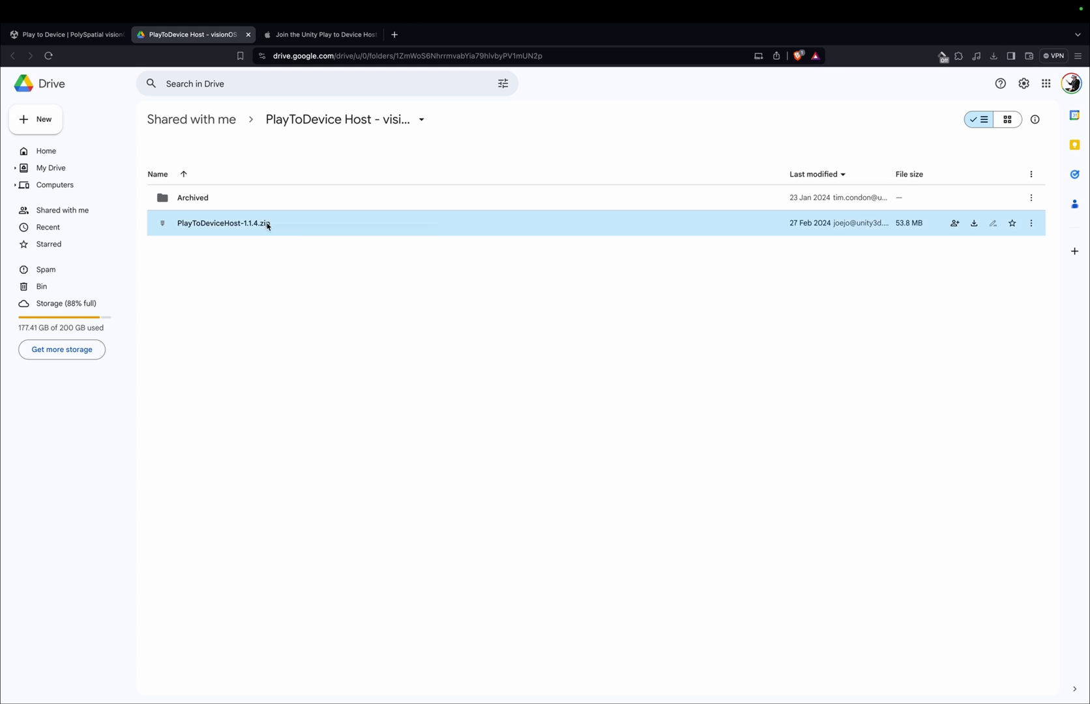
pyautogui.click(319, 262)
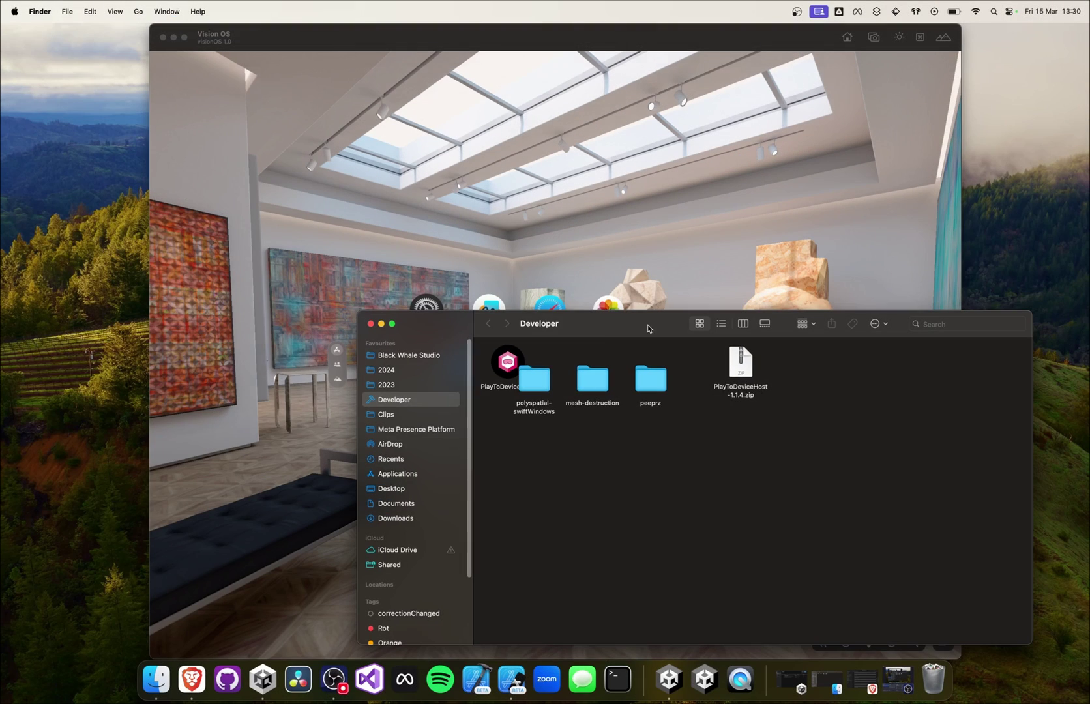
pyautogui.moveTo(499, 360); pyautogui.dragTo(609, 255)
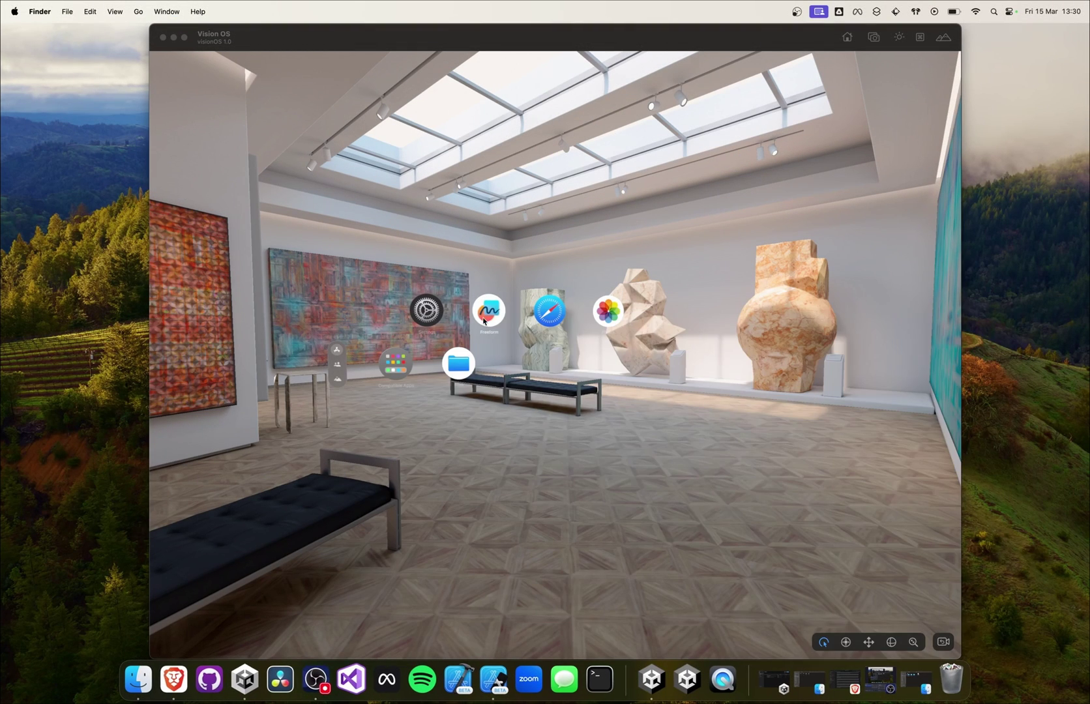
pyautogui.click(520, 366)
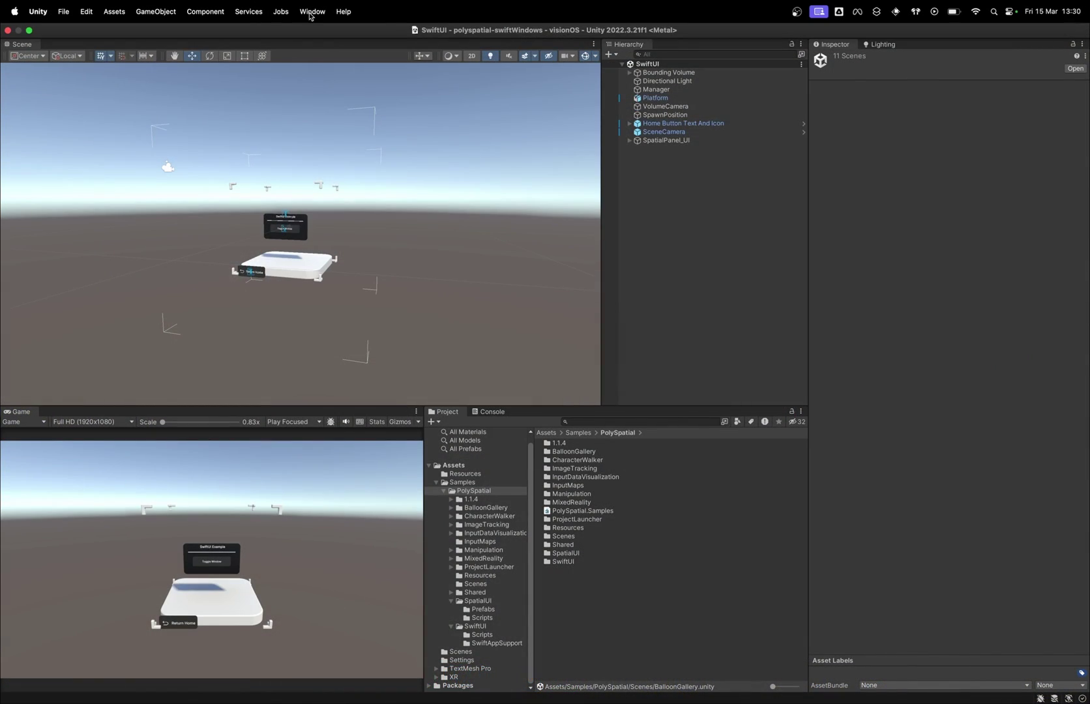
# Open the PolySpatial Play To Device window and dock it beside Lighting
pyautogui.click(312, 12)
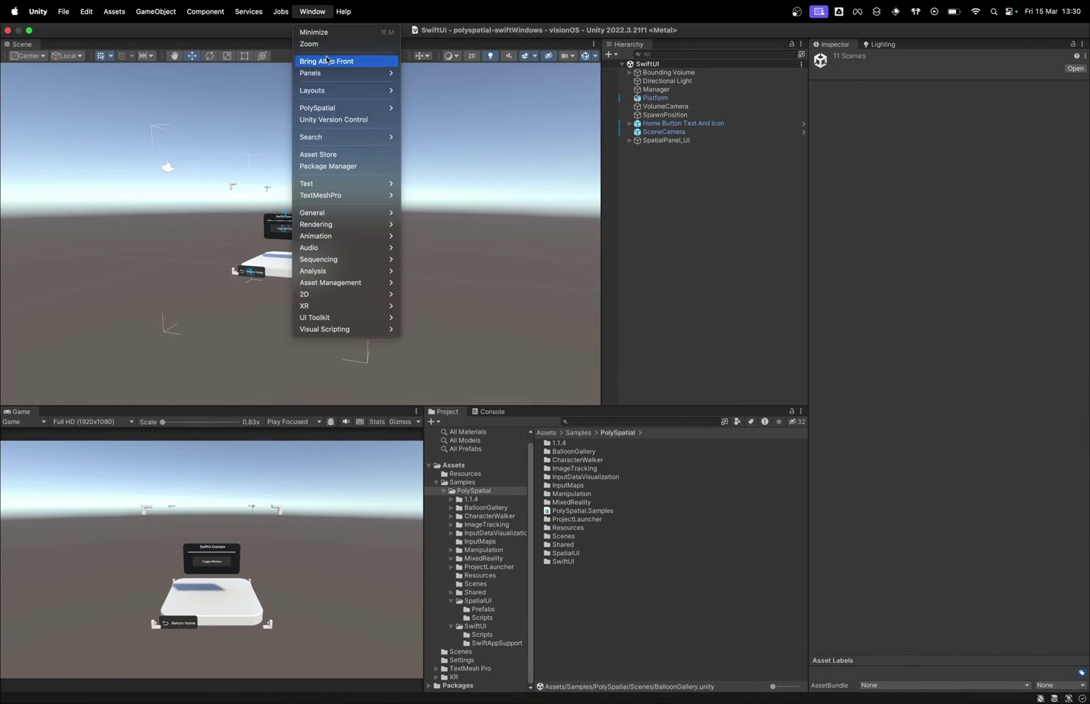
pyautogui.moveTo(359, 107)
pyautogui.click(447, 110)
pyautogui.moveTo(468, 123); pyautogui.dragTo(873, 62)
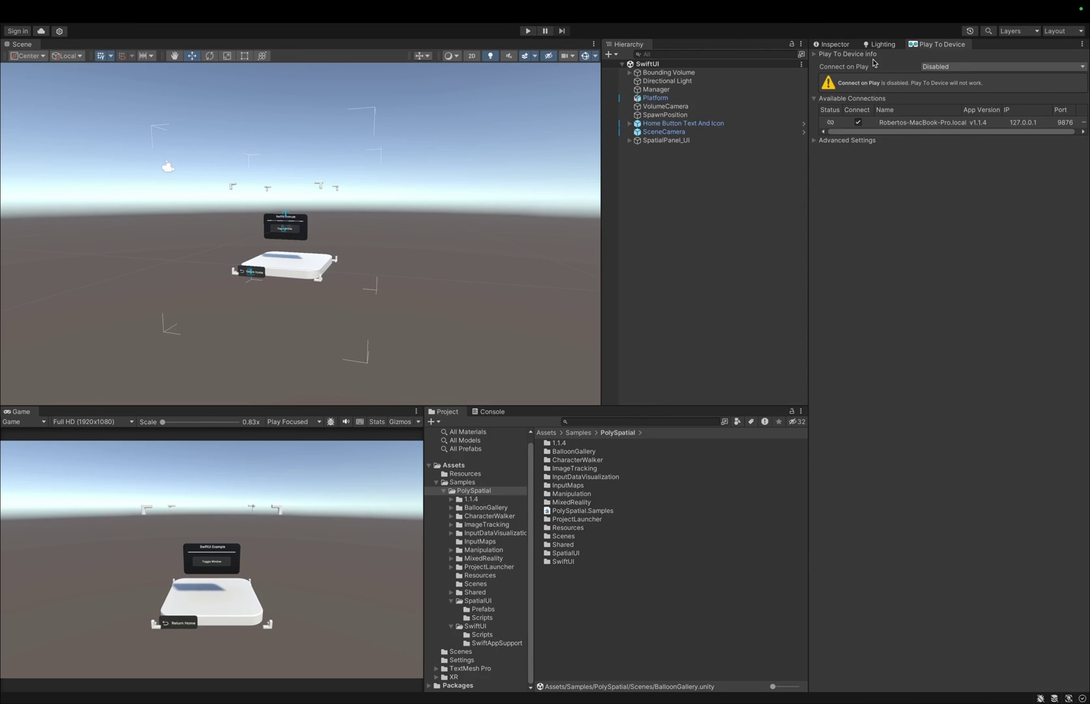
# Set Connect on Play to Enabled, expand Advanced Settings, and exit full screen
pyautogui.click(941, 68)
pyautogui.click(950, 93)
pyautogui.click(815, 121)
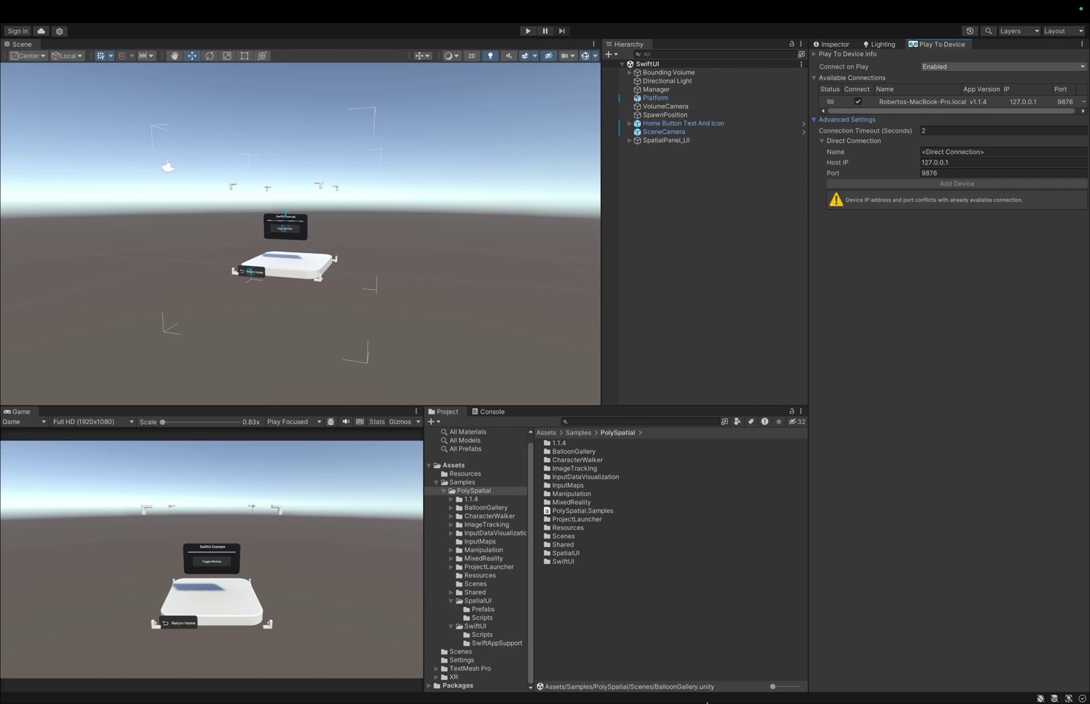
pyautogui.press('super+ctrl+f')
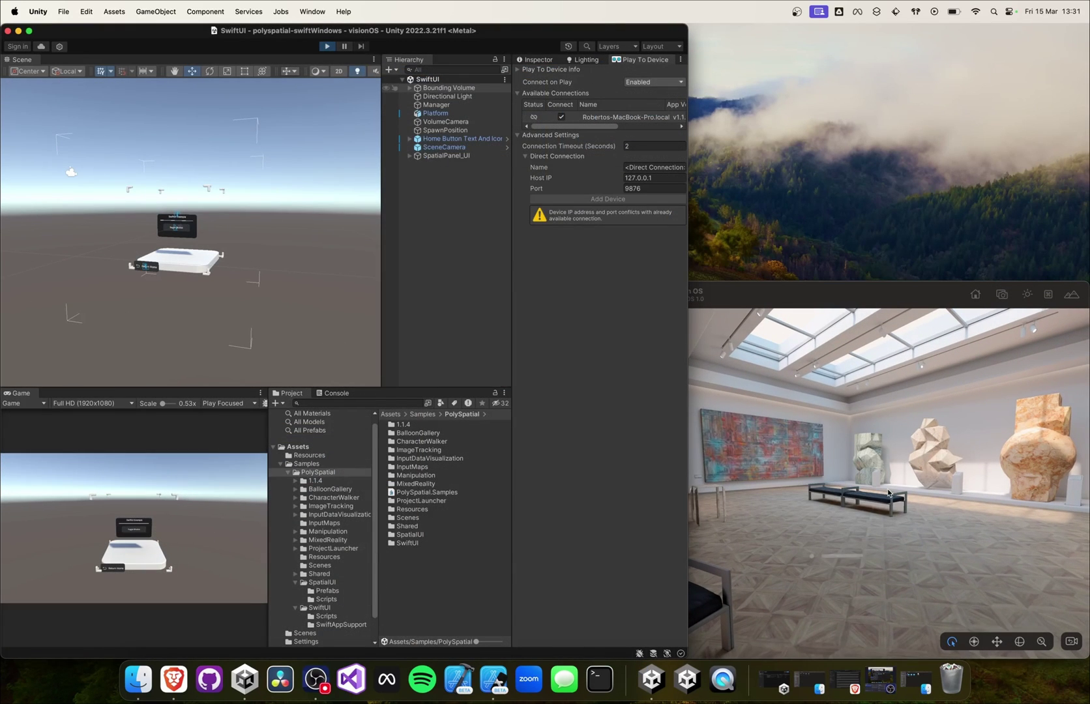
# Start Play mode streaming to the simulator, turn the view left, and return to the launcher
pyautogui.press('super+p')
pyautogui.moveTo(875, 486); pyautogui.dragTo(701, 490)
pyautogui.click(120, 571)
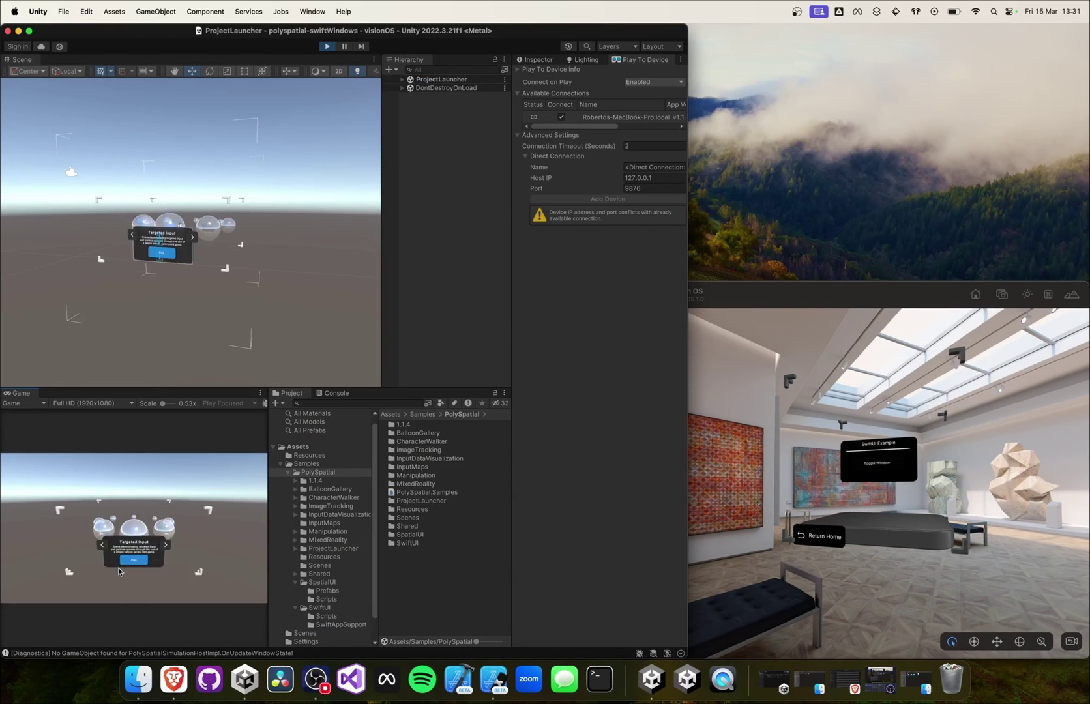
# Page the launcher forward through the samples, then back to Swift UI
pyautogui.click(166, 545)
pyautogui.click(165, 545)
pyautogui.click(166, 545)
pyautogui.click(166, 544)
pyautogui.click(112, 547)
pyautogui.click(113, 546)
pyautogui.click(112, 546)
pyautogui.click(113, 551)
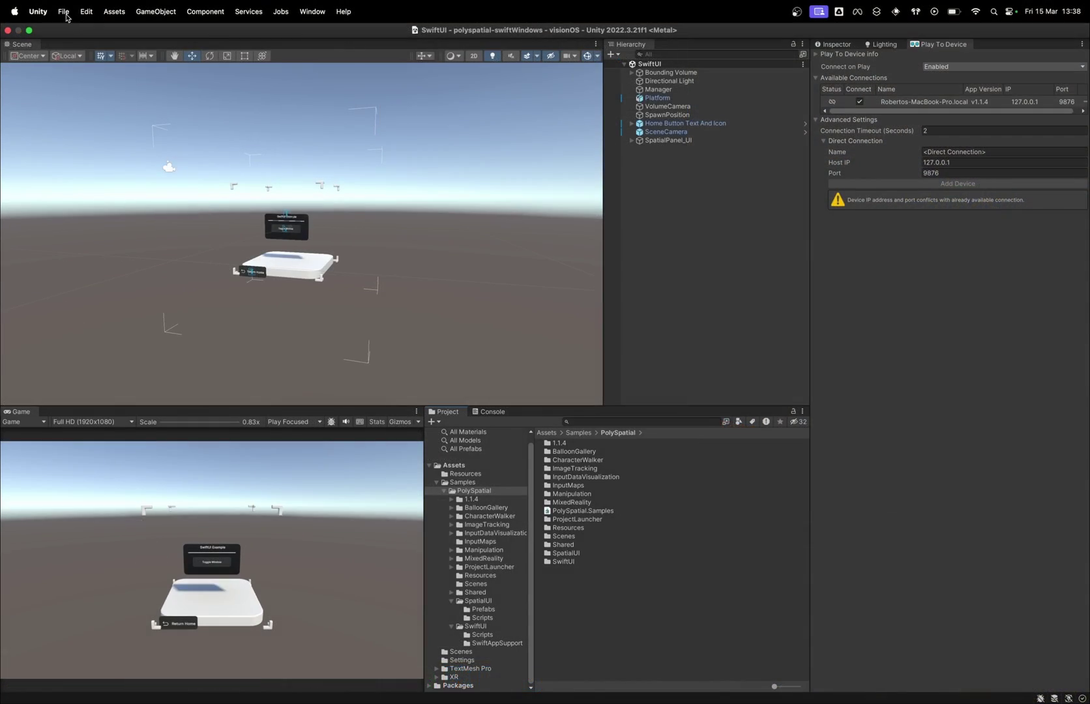
# Review the Editor and Burst AOT Settings pages in Project Settings
pyautogui.click(64, 13)
pyautogui.moveTo(86, 11)
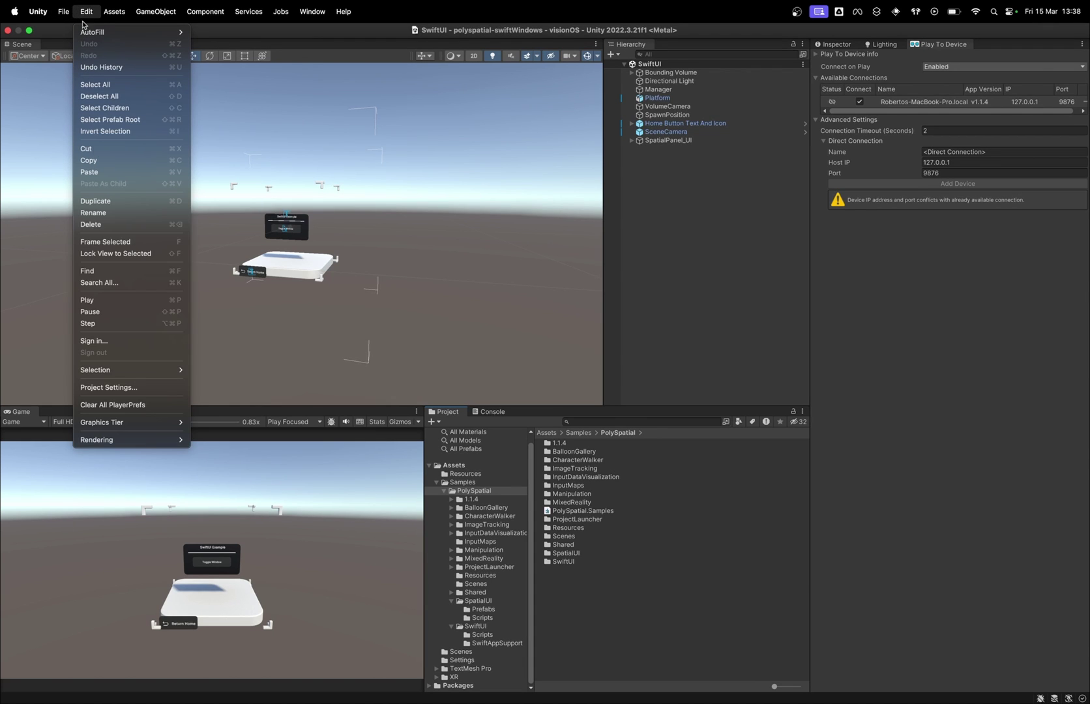
pyautogui.click(129, 387)
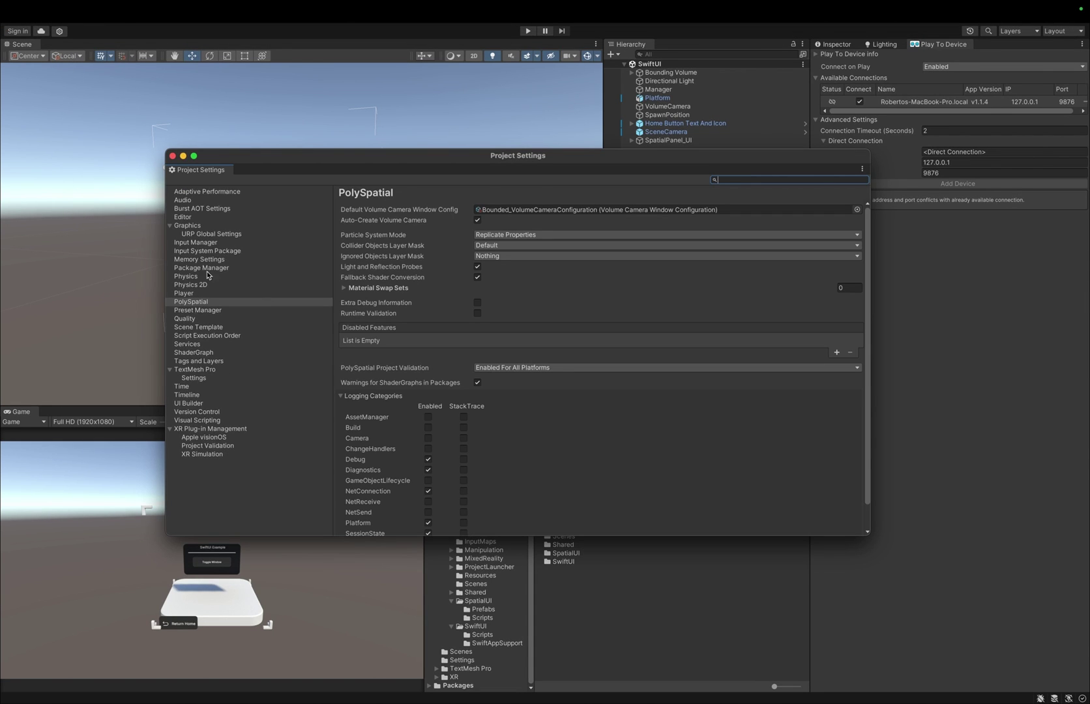
pyautogui.click(210, 217)
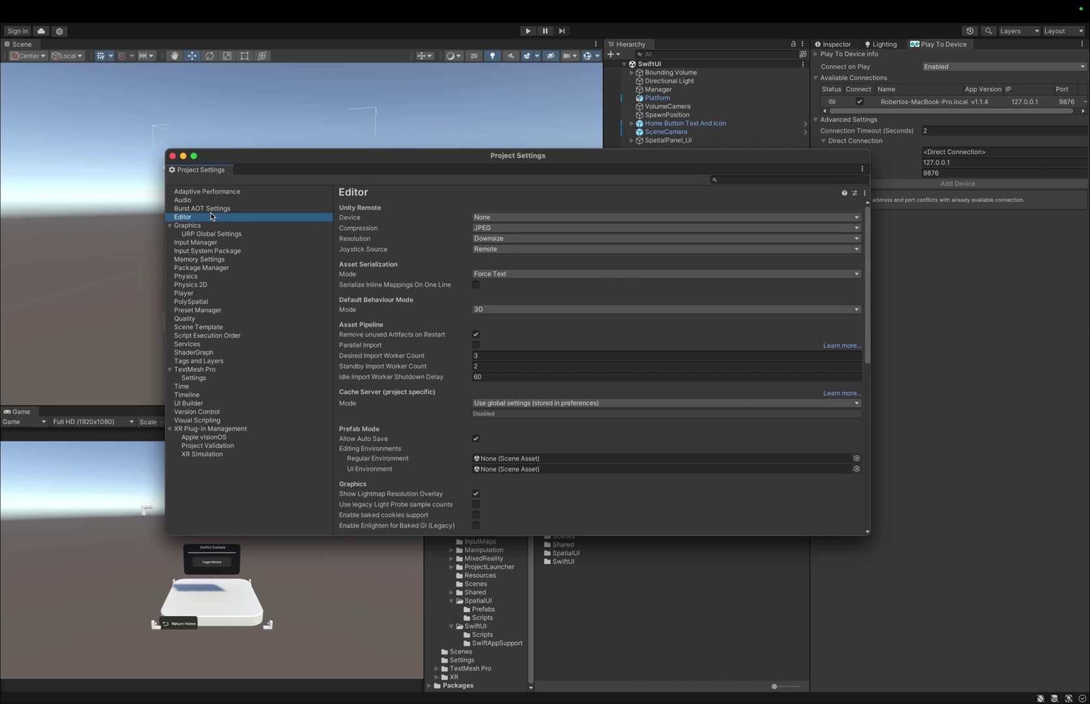
pyautogui.click(212, 209)
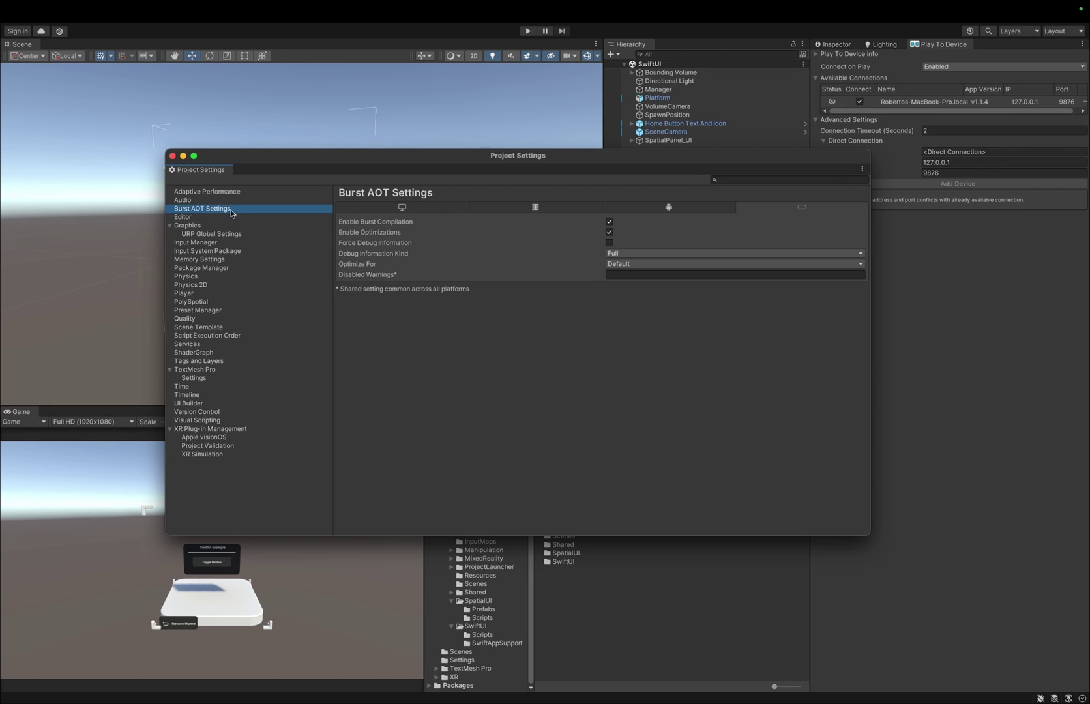
pyautogui.click(609, 223)
pyautogui.click(172, 156)
# Move the SwiftUI scene to the top of Scenes In Build and delete SampleScene
pyautogui.click(63, 11)
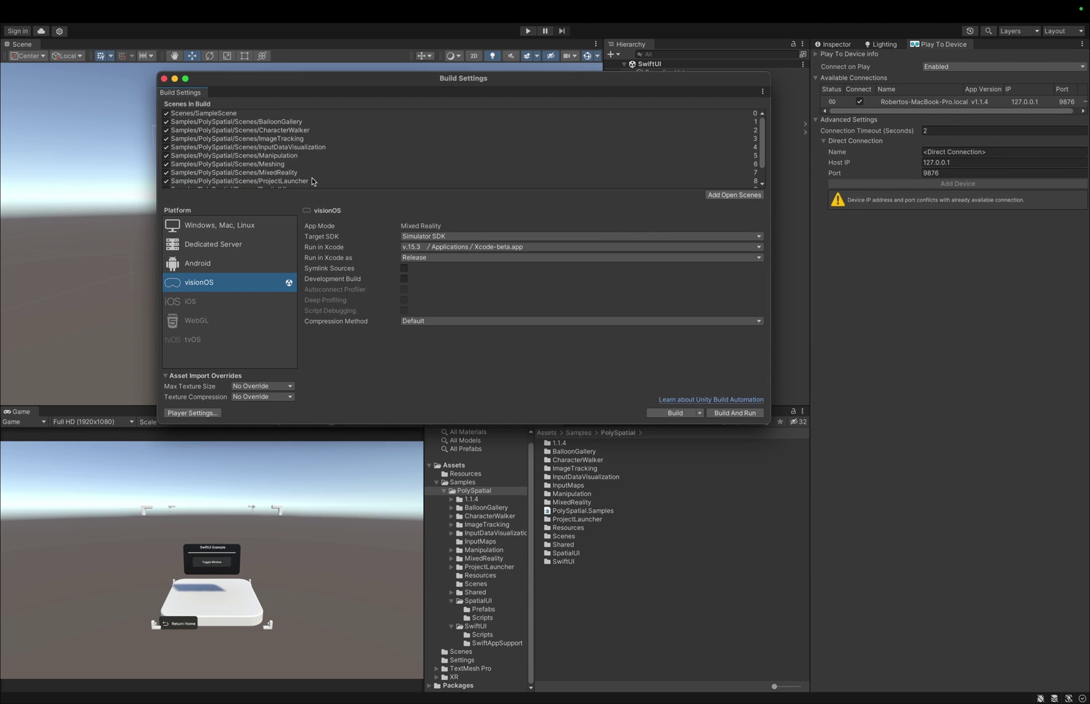
pyautogui.moveTo(310, 177); pyautogui.dragTo(254, 132)
pyautogui.press('Delete')
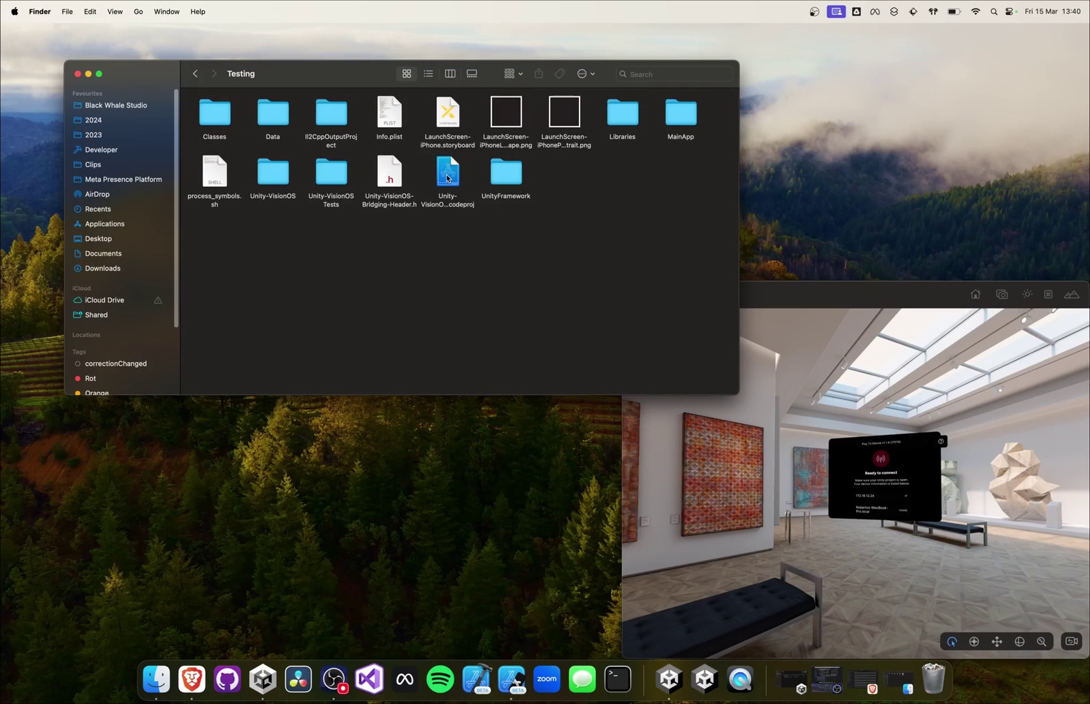
# Open Unity-VisionOS.xcodeproj from the Testing folder and run it on the visionOS simulator
pyautogui.click(447, 173)
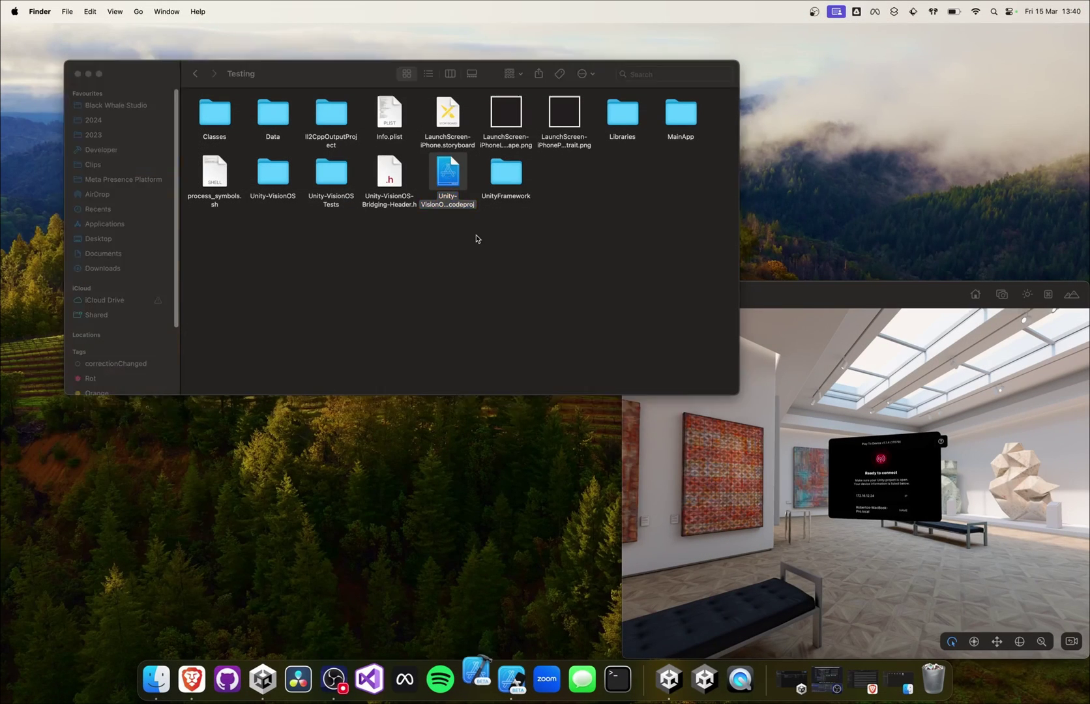
pyautogui.press('cmd+m')
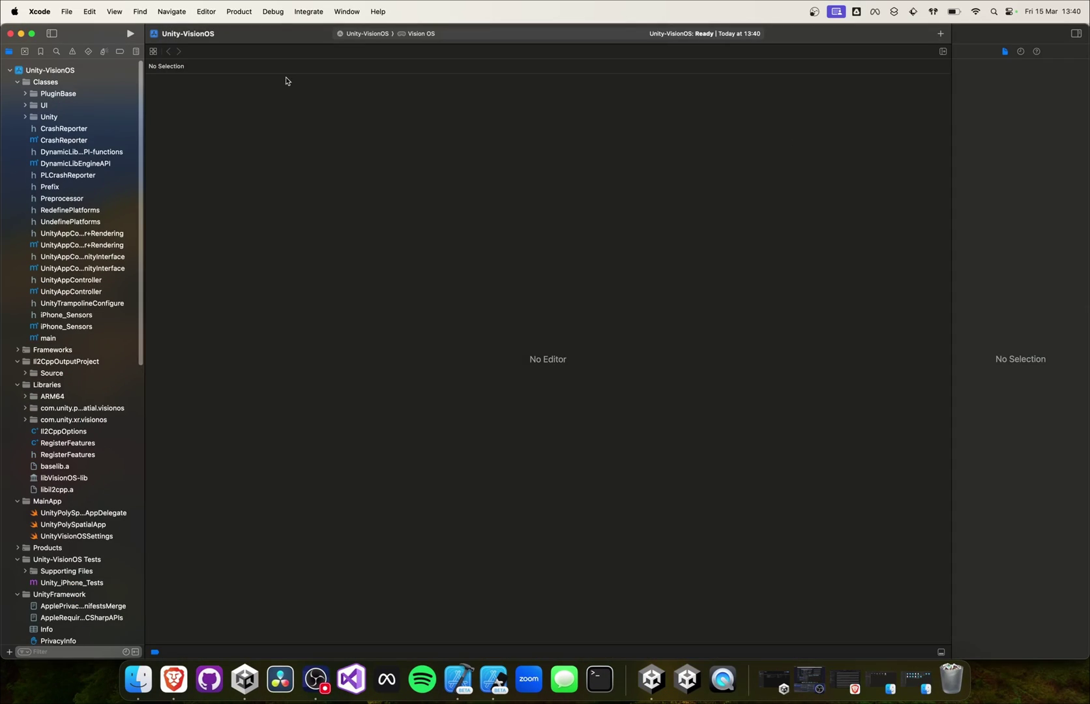
pyautogui.click(70, 72)
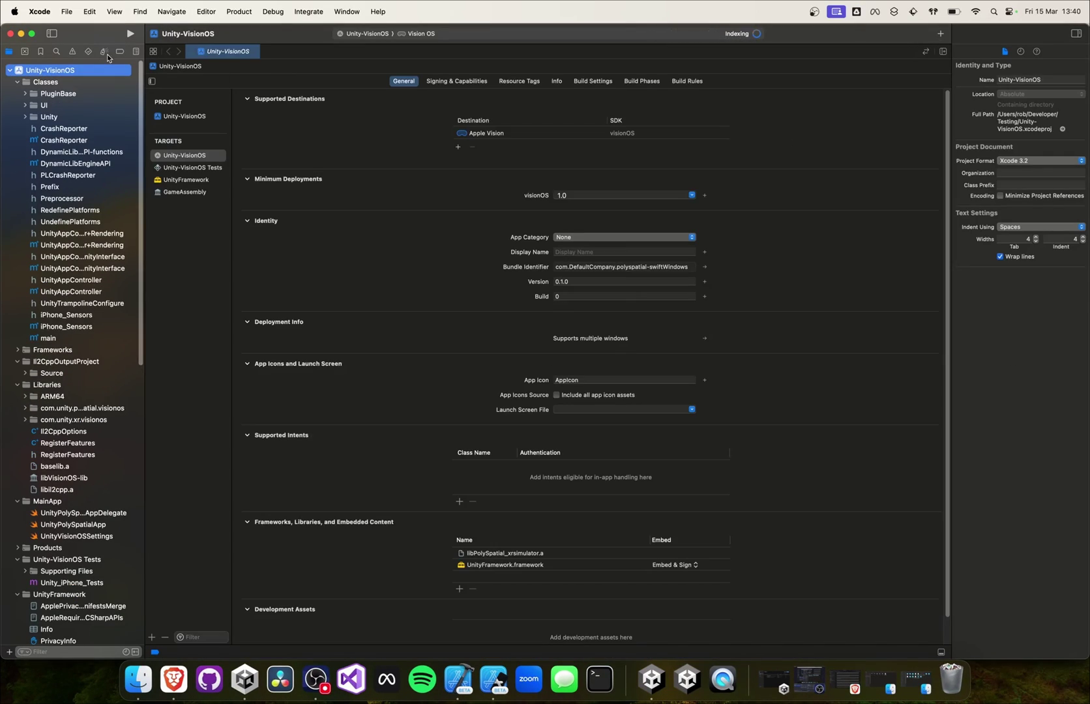
pyautogui.click(130, 34)
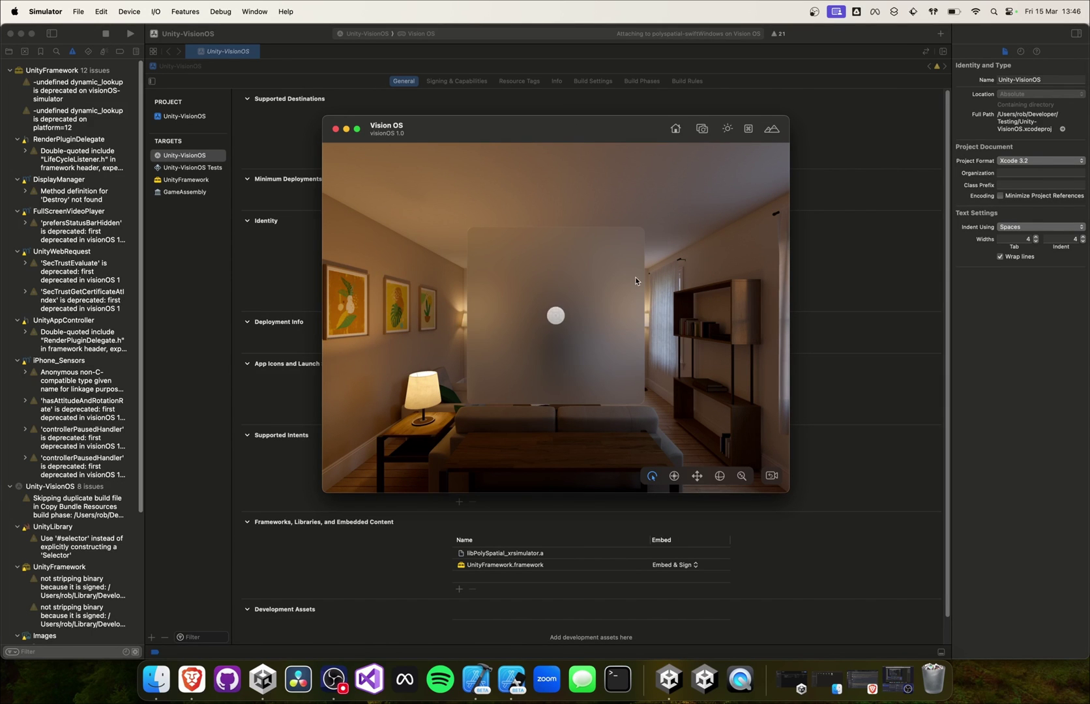
# Allow the network connection, spawn two coloured objects, then hide, reshow and move the Hello, SwiftUI! window
pyautogui.click(357, 129)
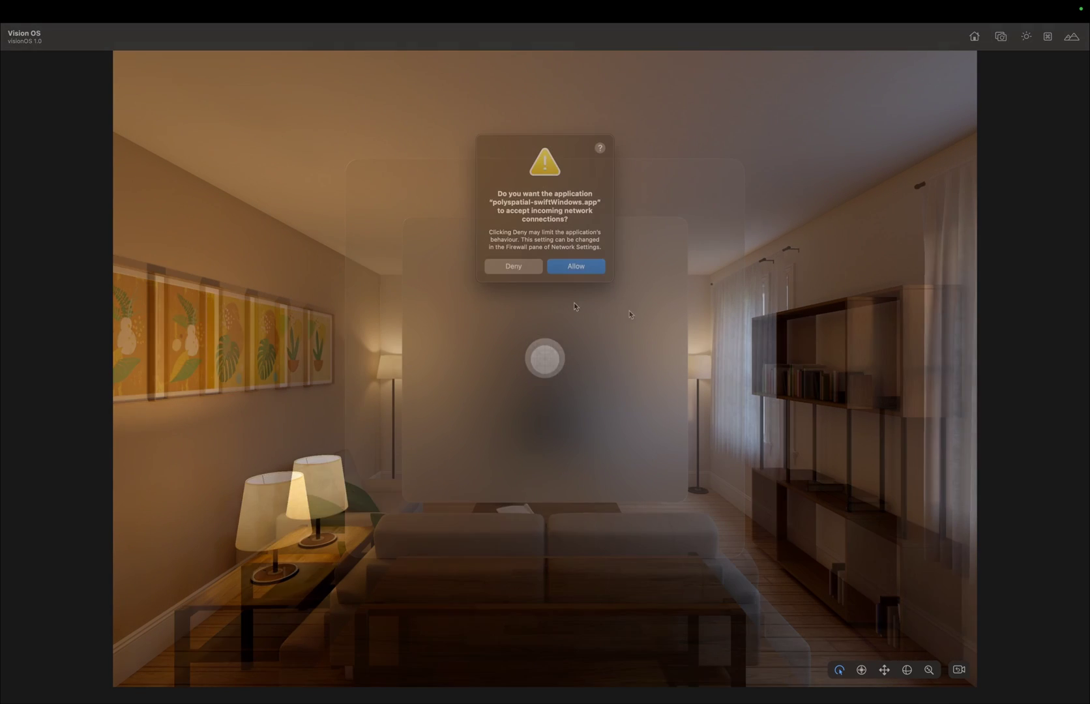
pyautogui.click(575, 266)
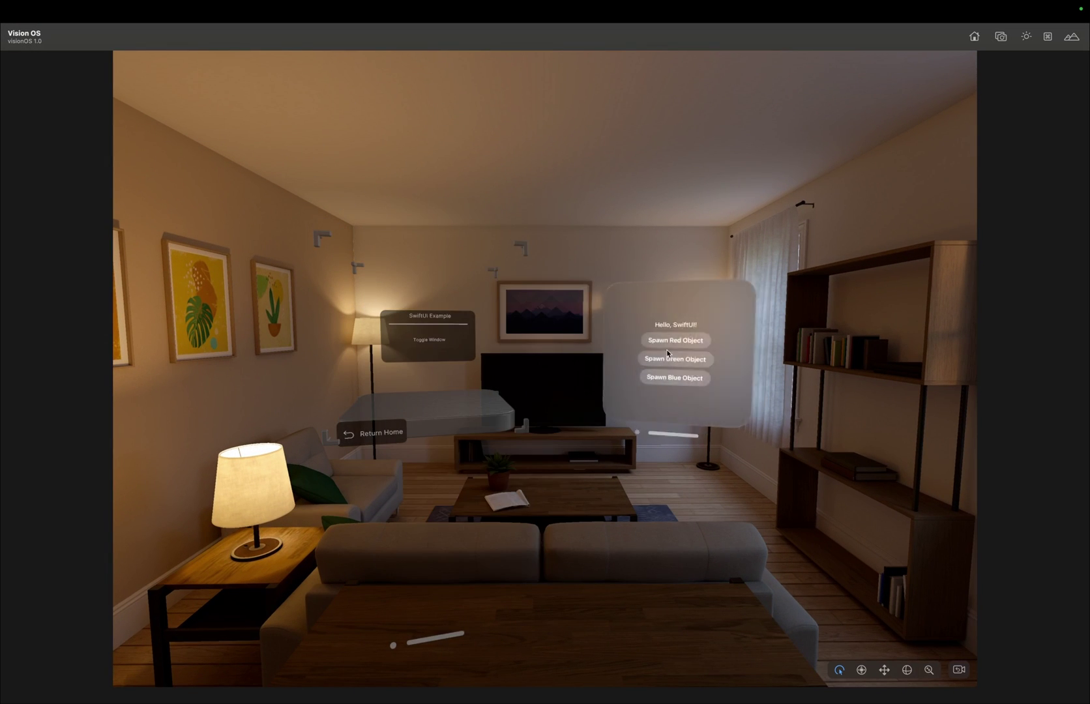
pyautogui.click(675, 359)
pyautogui.click(674, 378)
pyautogui.click(480, 326)
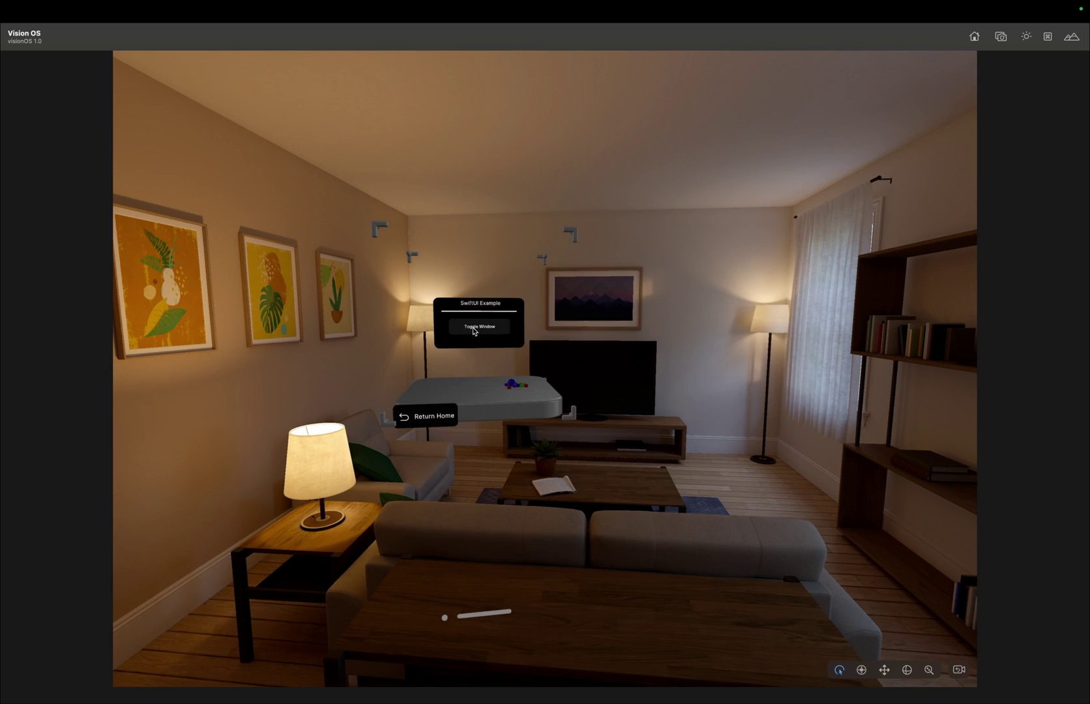
pyautogui.click(480, 326)
pyautogui.moveTo(546, 574); pyautogui.dragTo(639, 421)
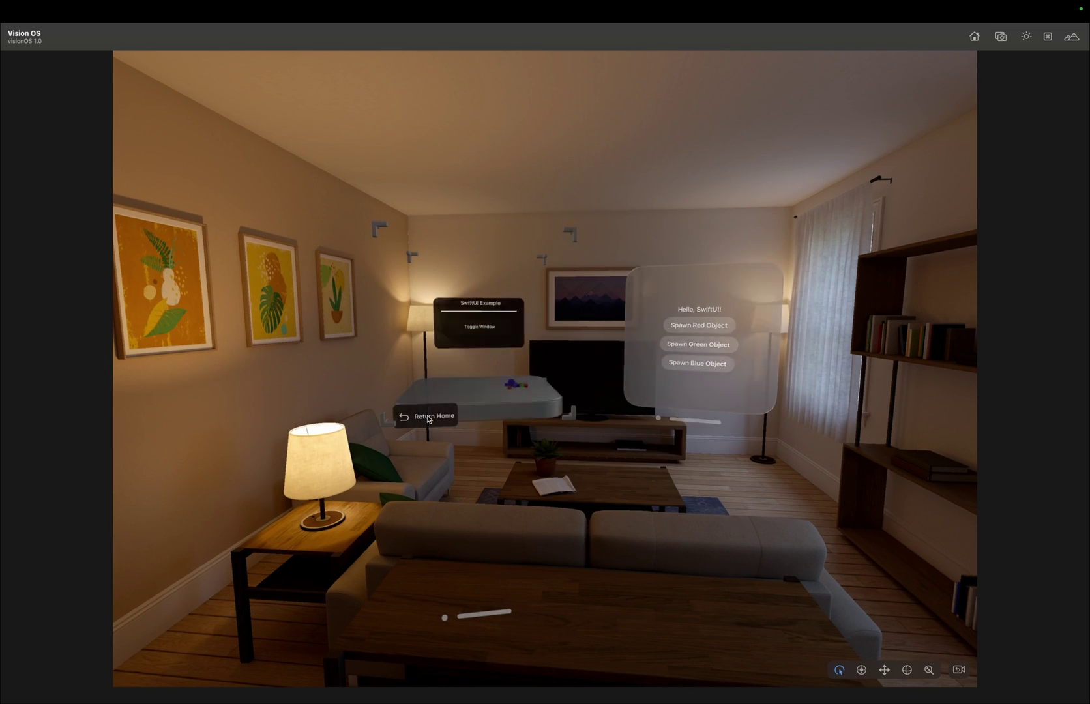
# Return home and launch the terrain sample, then the Character Walker sample
pyautogui.click(427, 416)
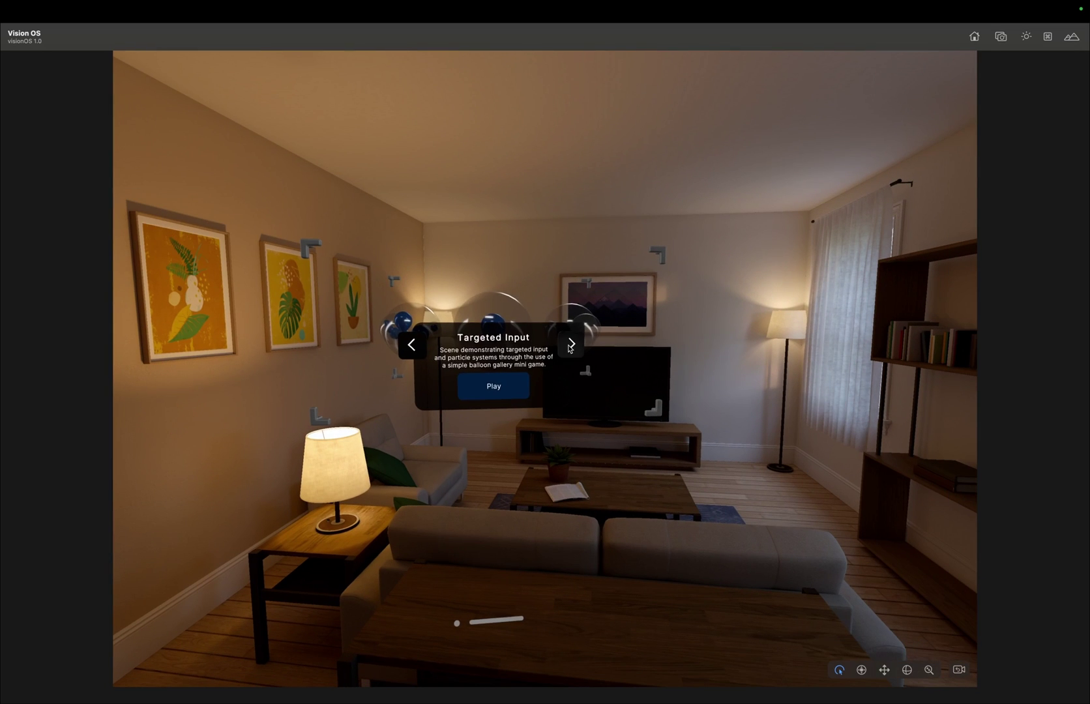
pyautogui.click(571, 345)
pyautogui.click(571, 344)
pyautogui.click(494, 386)
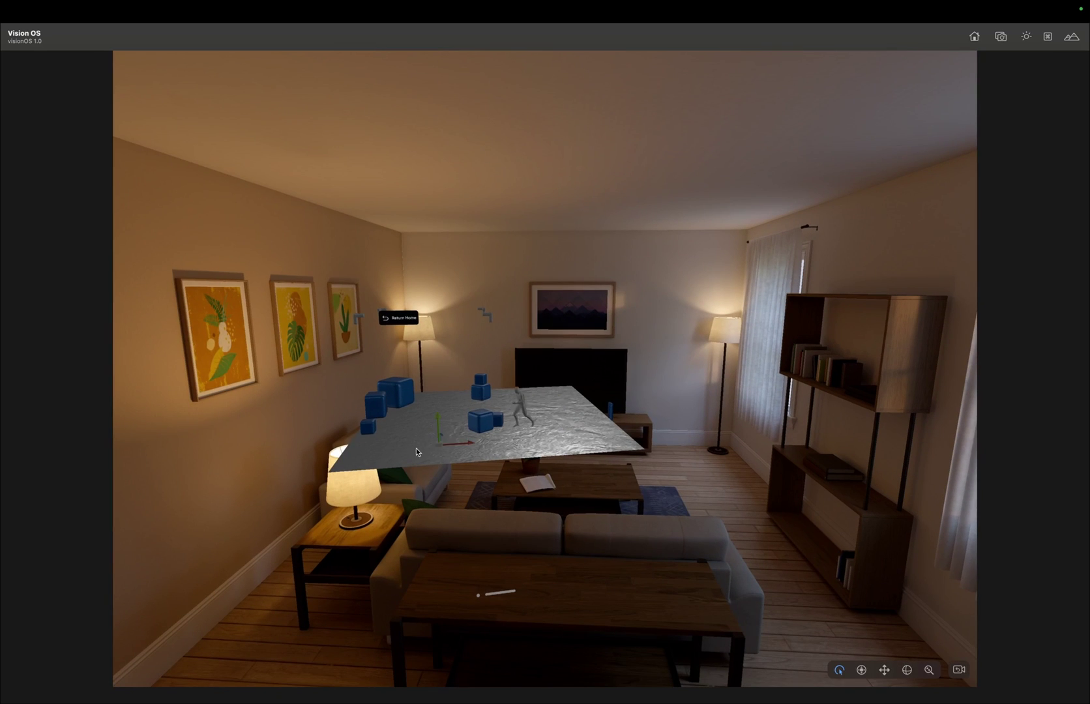
pyautogui.click(398, 319)
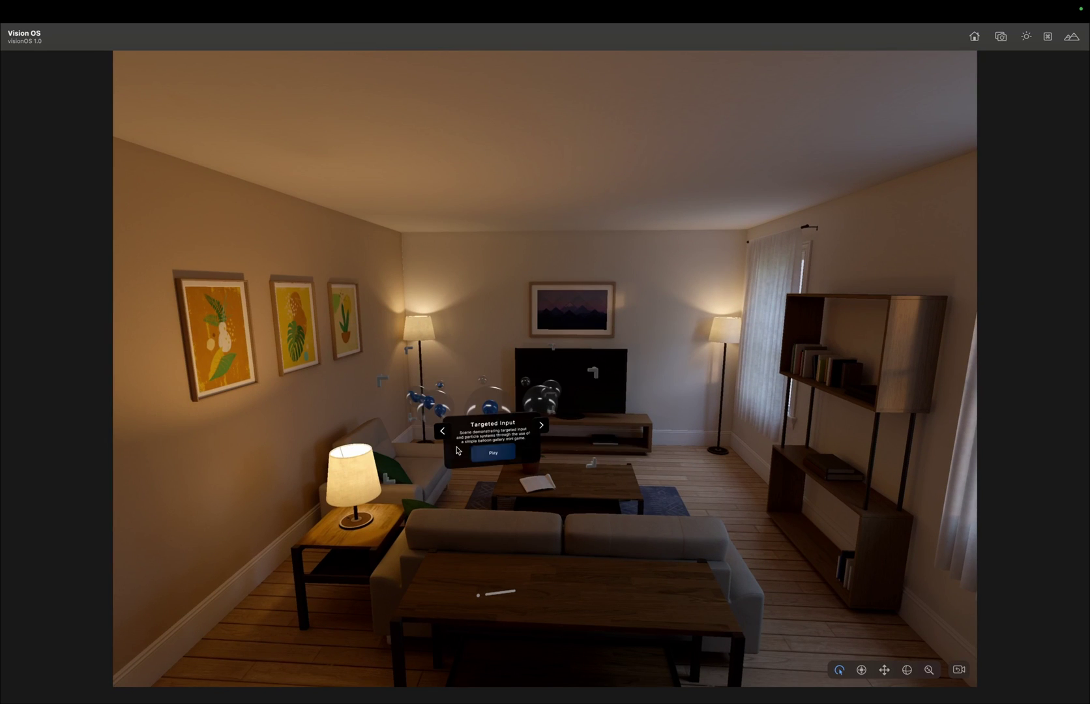
pyautogui.click(443, 431)
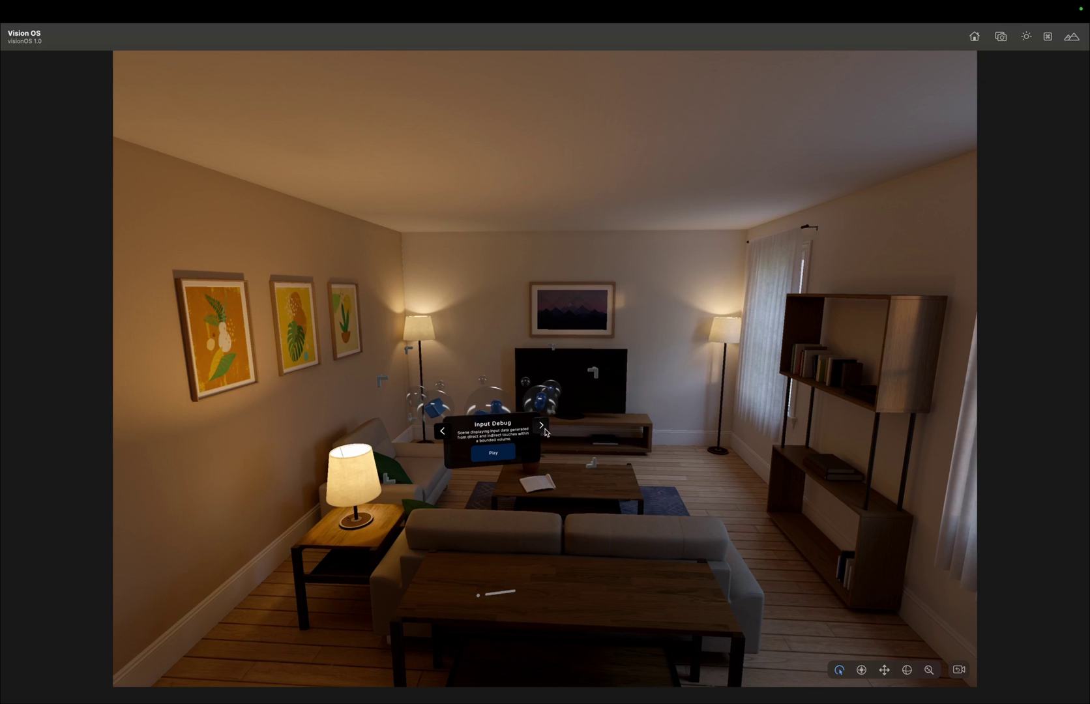
pyautogui.click(494, 452)
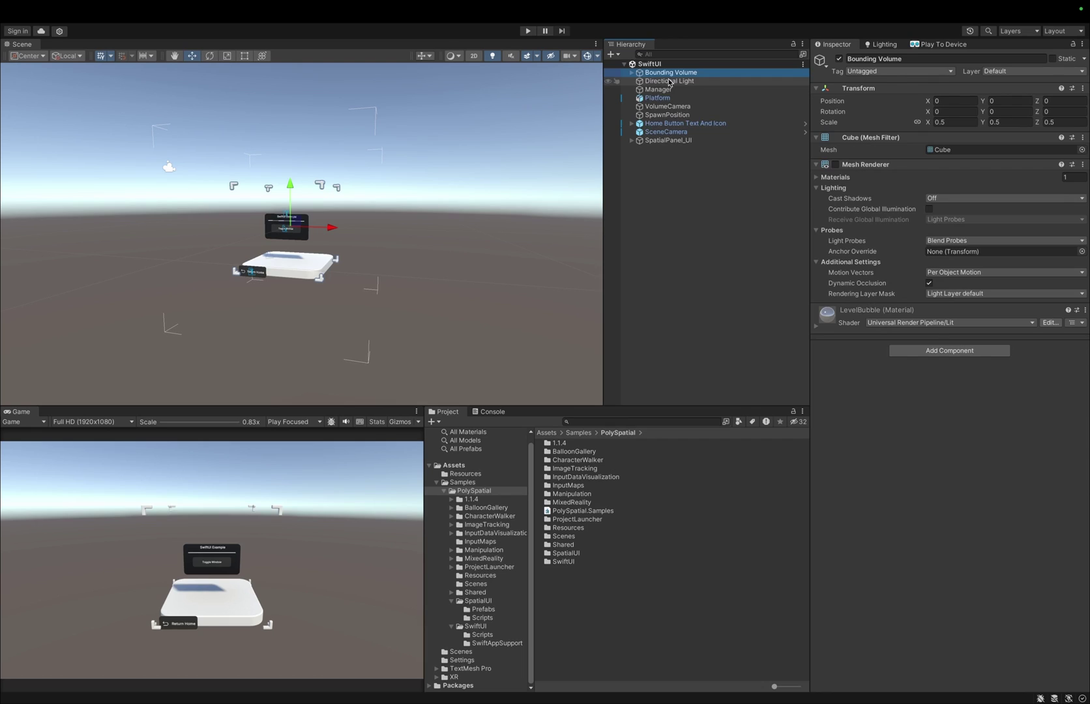
# Select Manager, ping its Touch input action, and start Play mode
pyautogui.press('Down')
pyautogui.press('Down')
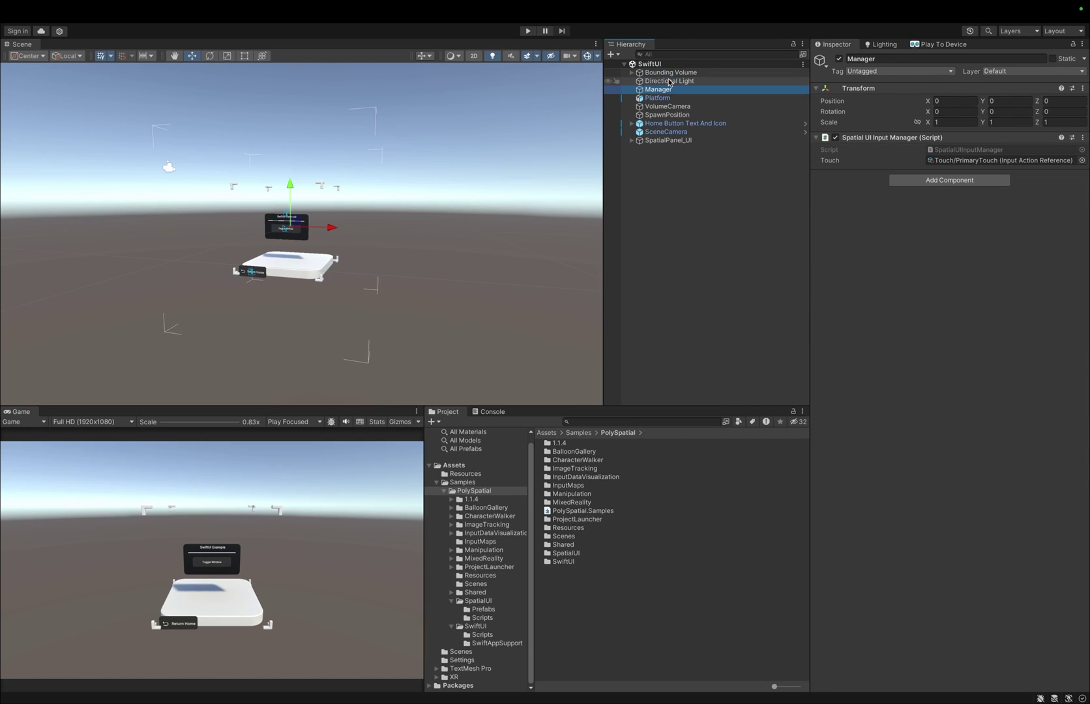
pyautogui.click(1000, 159)
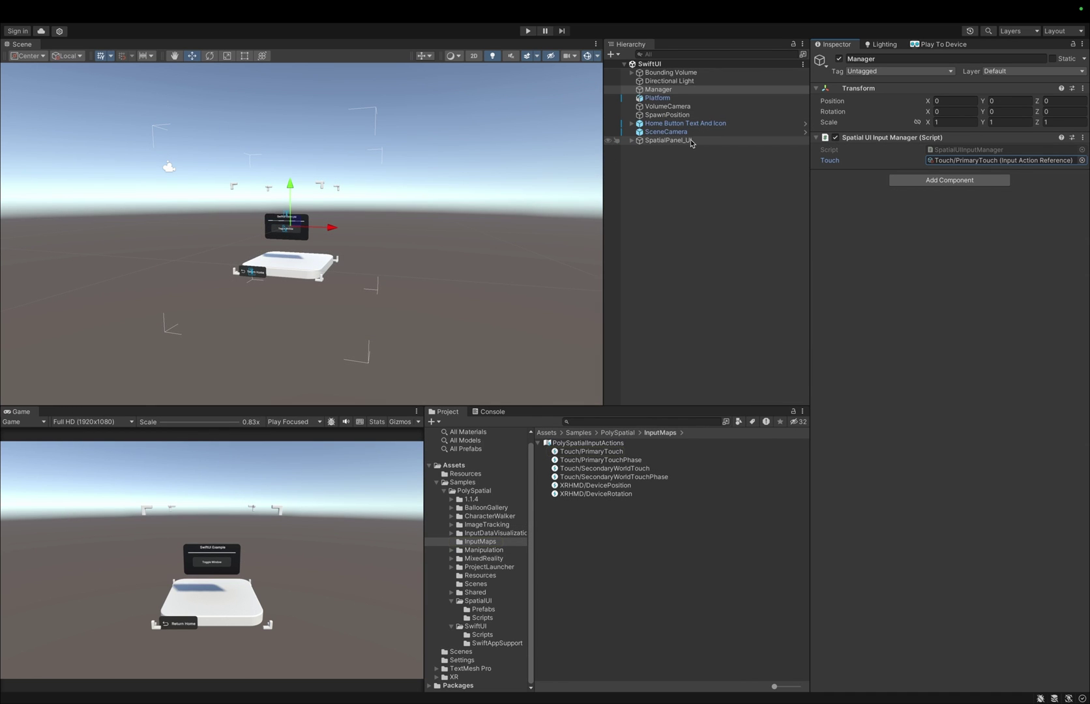
pyautogui.click(527, 31)
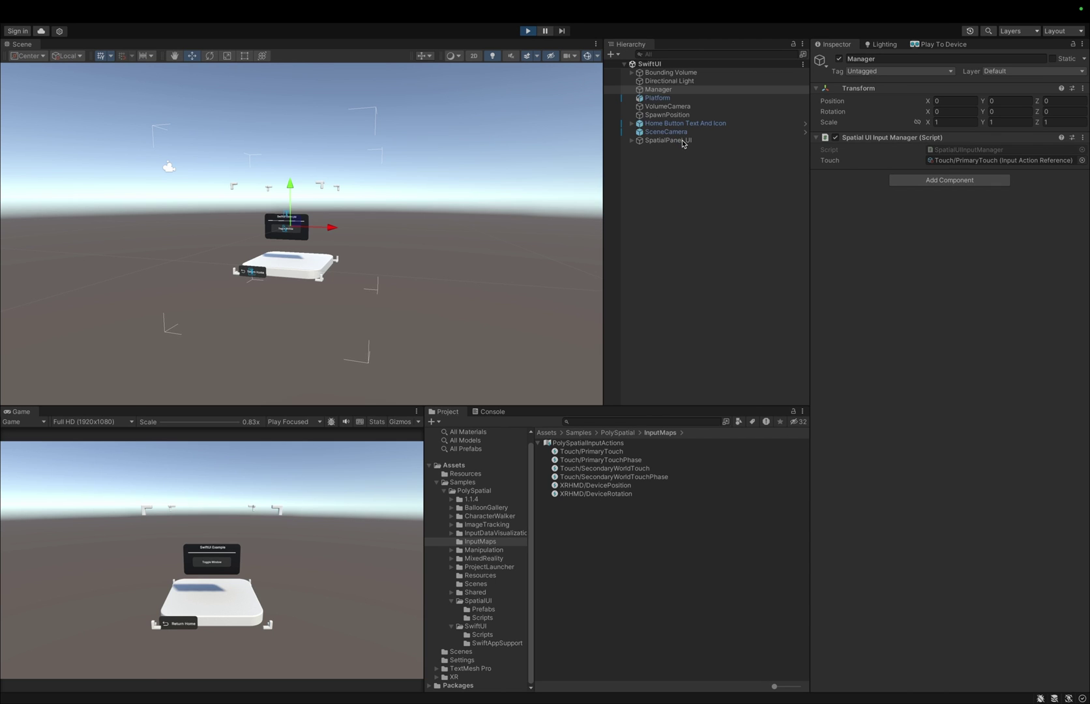
# Select SpatialPanel_UI and frame it in the Scene view
pyautogui.click(683, 143)
pyautogui.moveTo(379, 164); pyautogui.dragTo(382, 174, button='right')
pyautogui.doubleClick(695, 141)
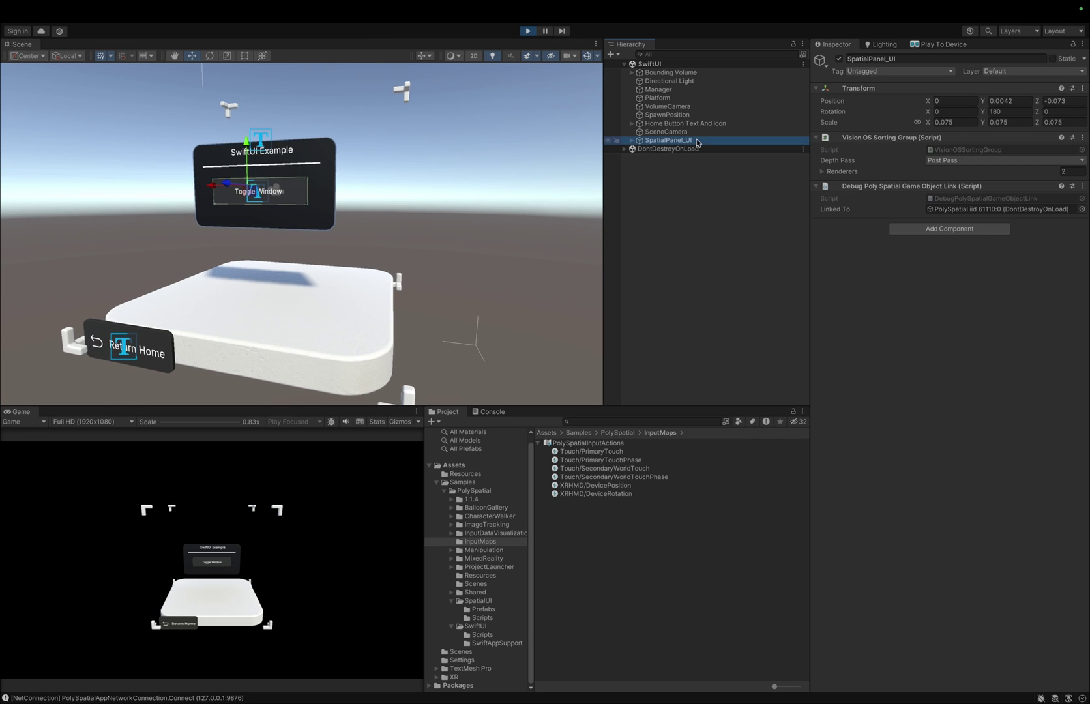
# Select Element_10radius1 under SpatialPanel_UI and inspect its Box Collider
pyautogui.press('Right')
pyautogui.press('Down')
pyautogui.click(738, 157)
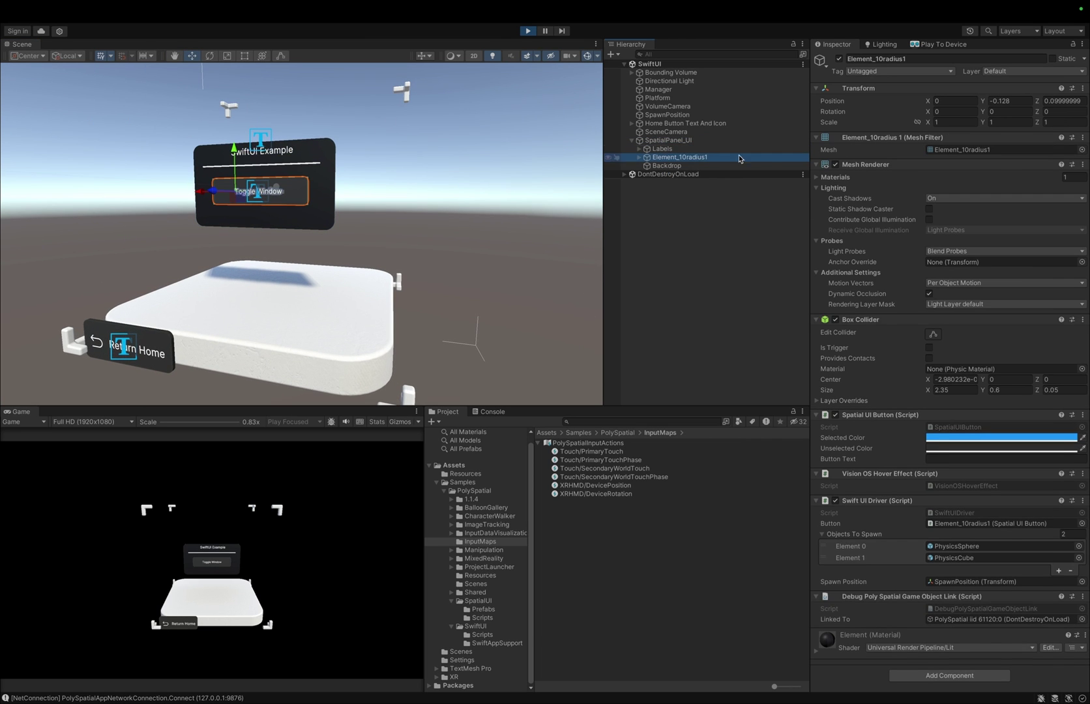
pyautogui.click(864, 320)
pyautogui.click(864, 319)
# Ping its linked PolySpatial iid 61120:0 object, then reselect Element_10radius1
pyautogui.click(950, 625)
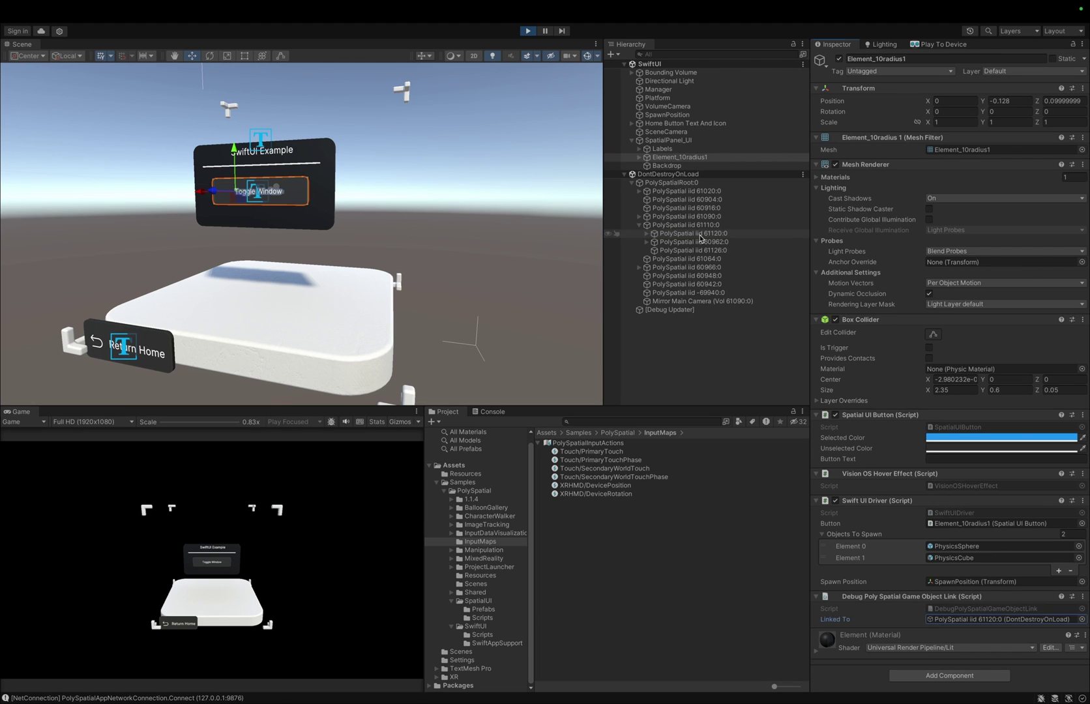
pyautogui.click(699, 234)
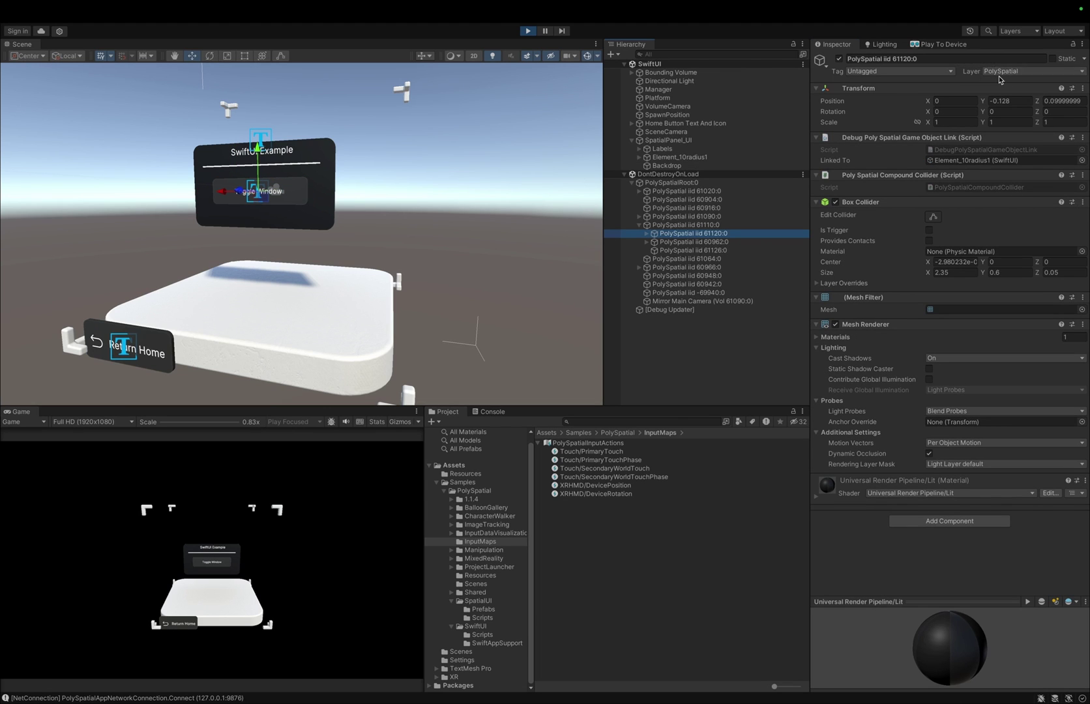
pyautogui.click(625, 174)
pyautogui.click(672, 157)
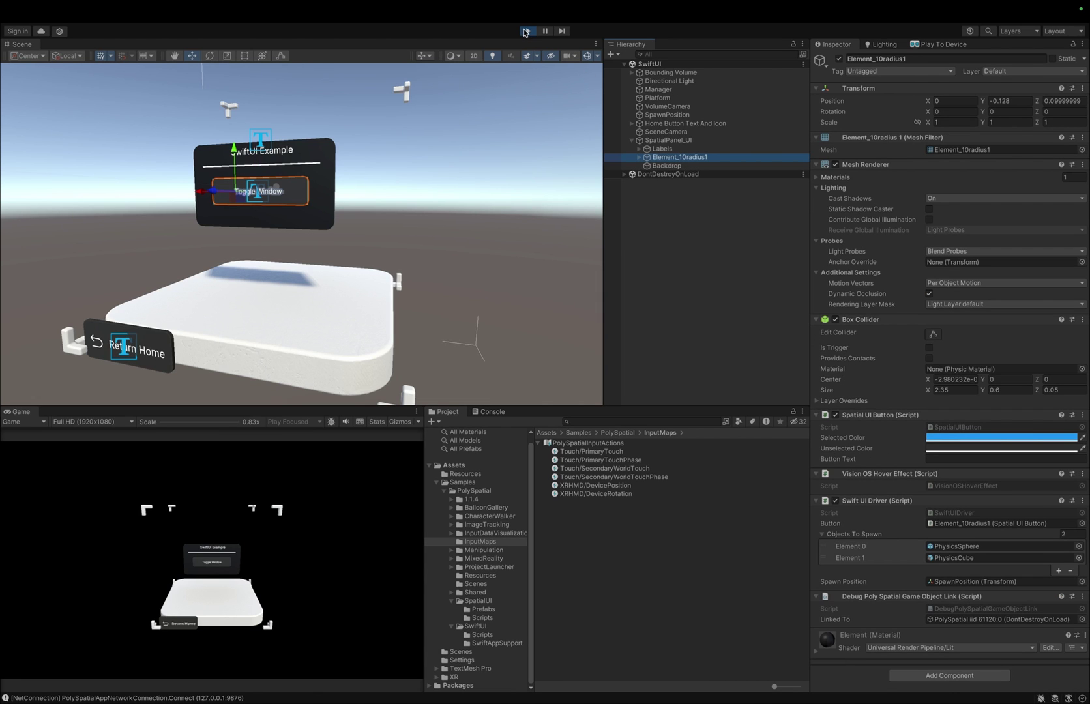
# Select Manager, stop Play mode, and open the SpatialUIInputManager script
pyautogui.click(658, 90)
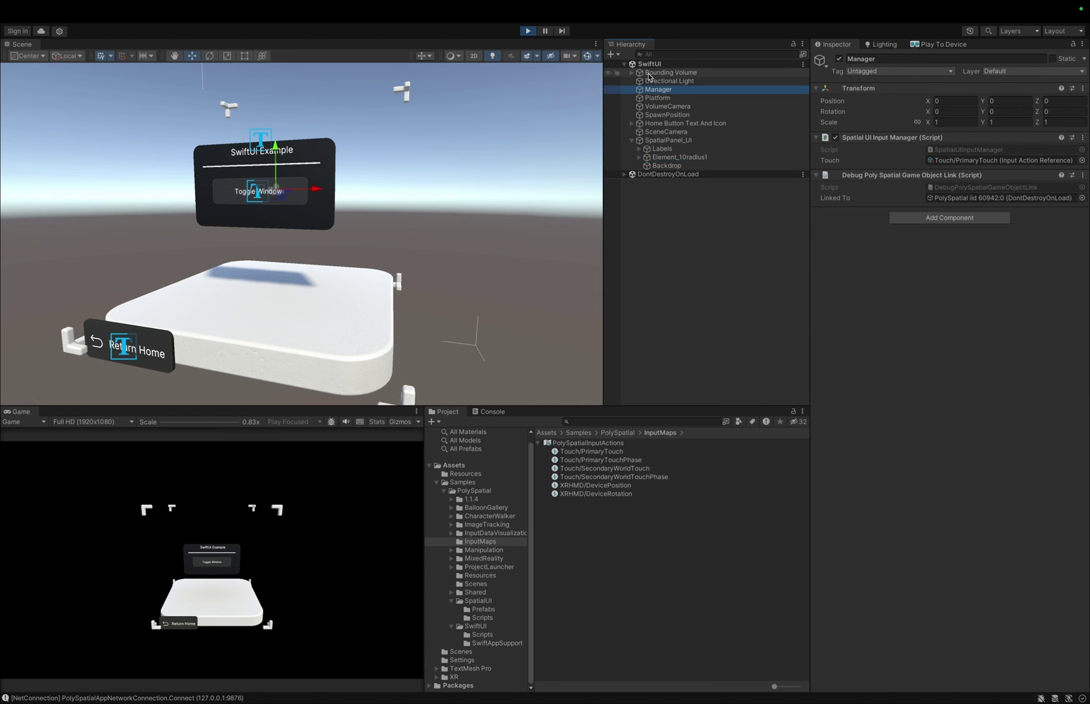
pyautogui.click(528, 30)
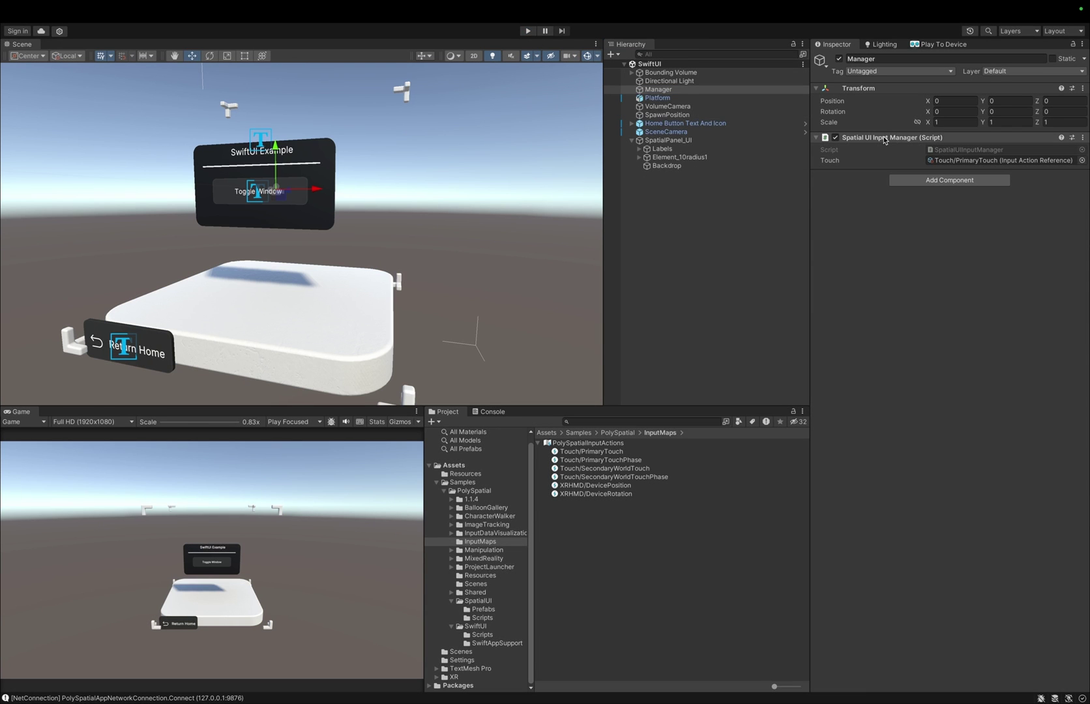
pyautogui.doubleClick(928, 150)
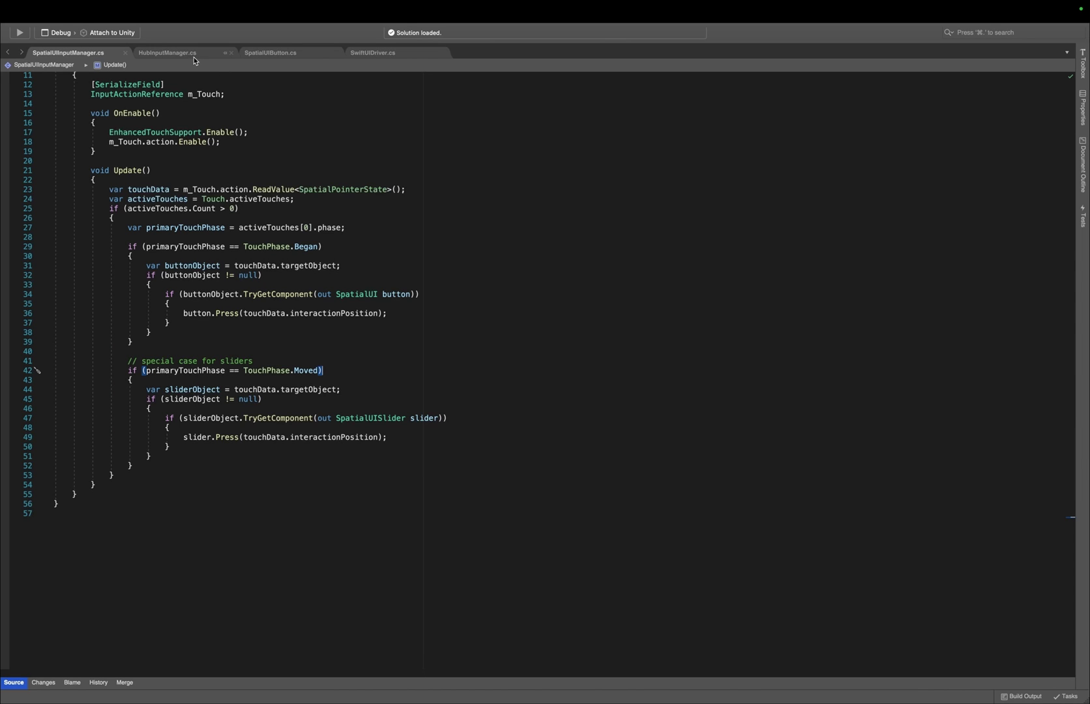
# Bring up HubInputManager.cs in Visual Studio and read through its code
pyautogui.click(170, 53)
pyautogui.click(580, 101)
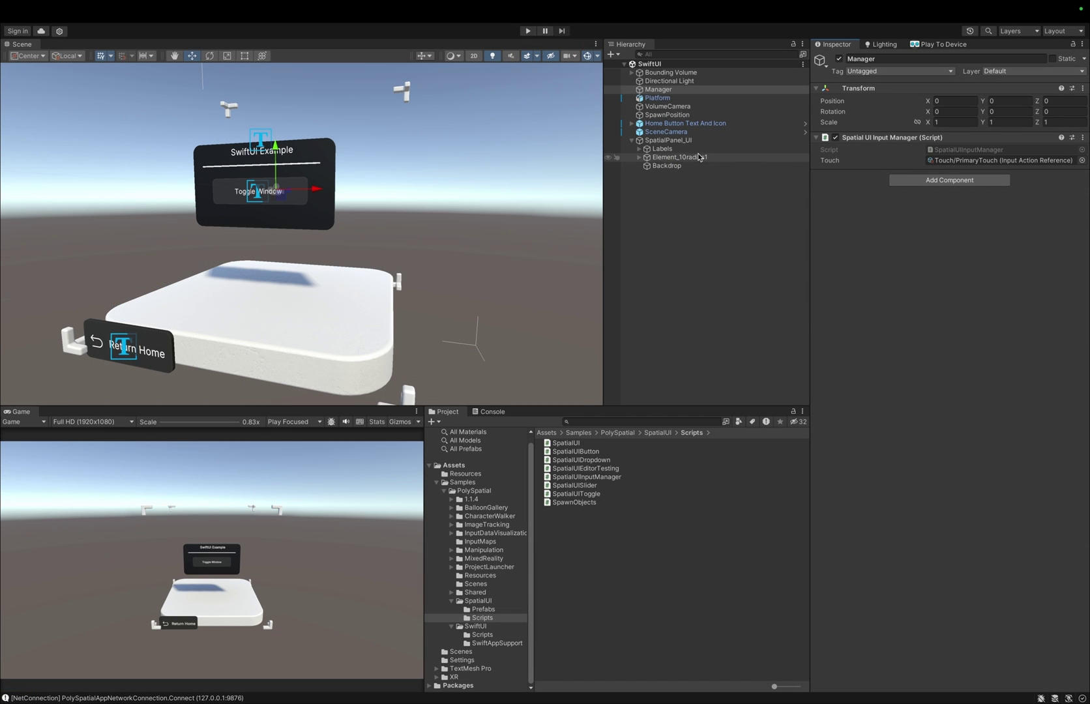
# Select Element_10radius1, collapse its Mesh Filter, Mesh Renderer and Box Collider, and ping its SwiftUIDriver script and button
pyautogui.click(684, 140)
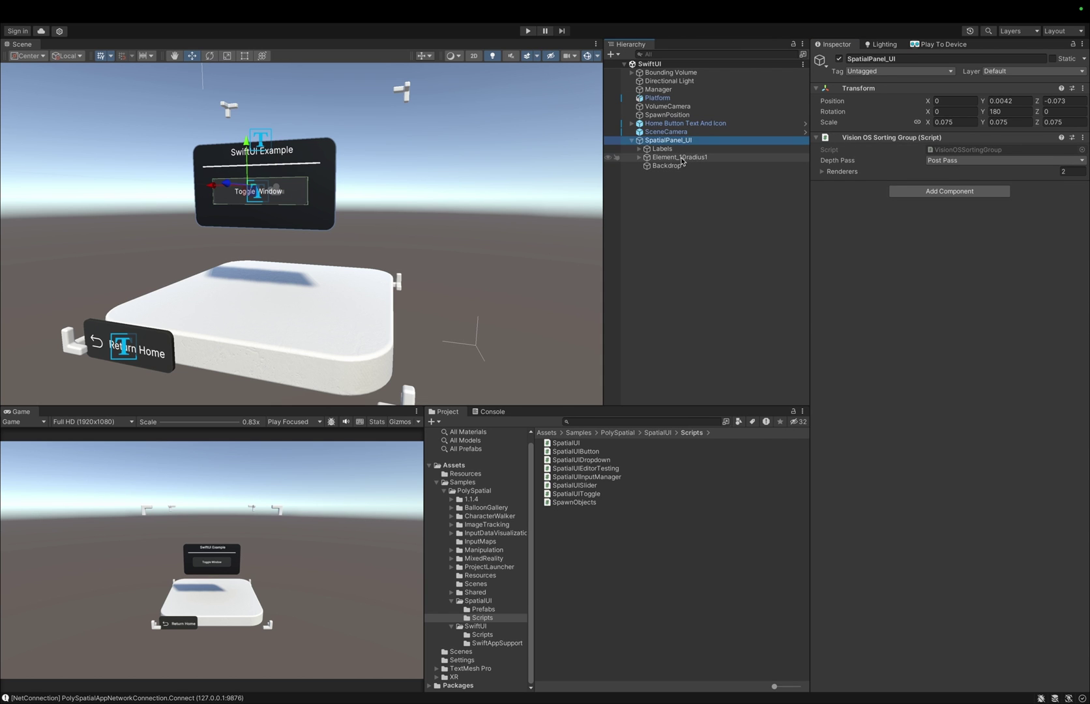
pyautogui.click(681, 158)
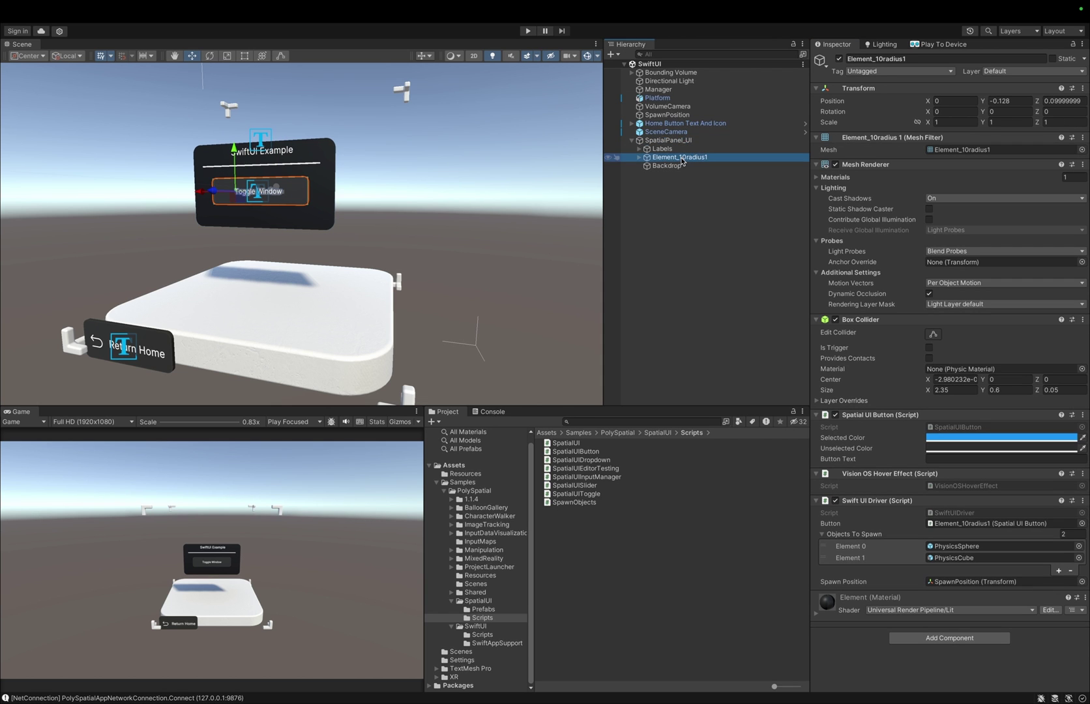
pyautogui.click(870, 137)
pyautogui.click(872, 150)
pyautogui.click(875, 161)
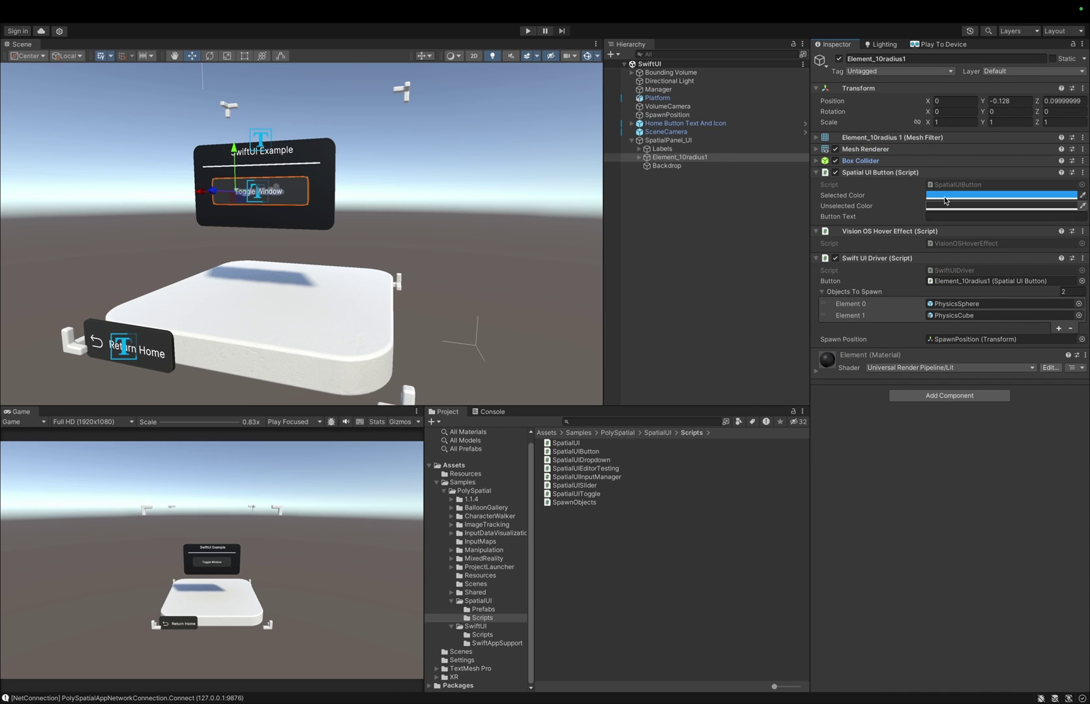
pyautogui.click(943, 272)
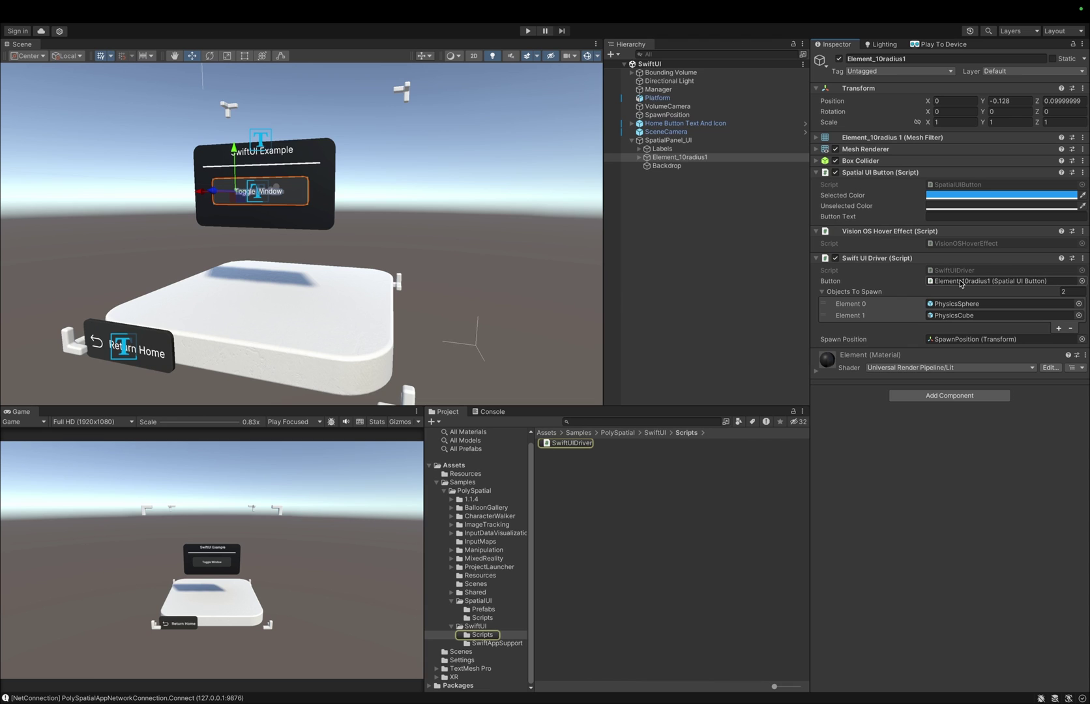
pyautogui.click(960, 281)
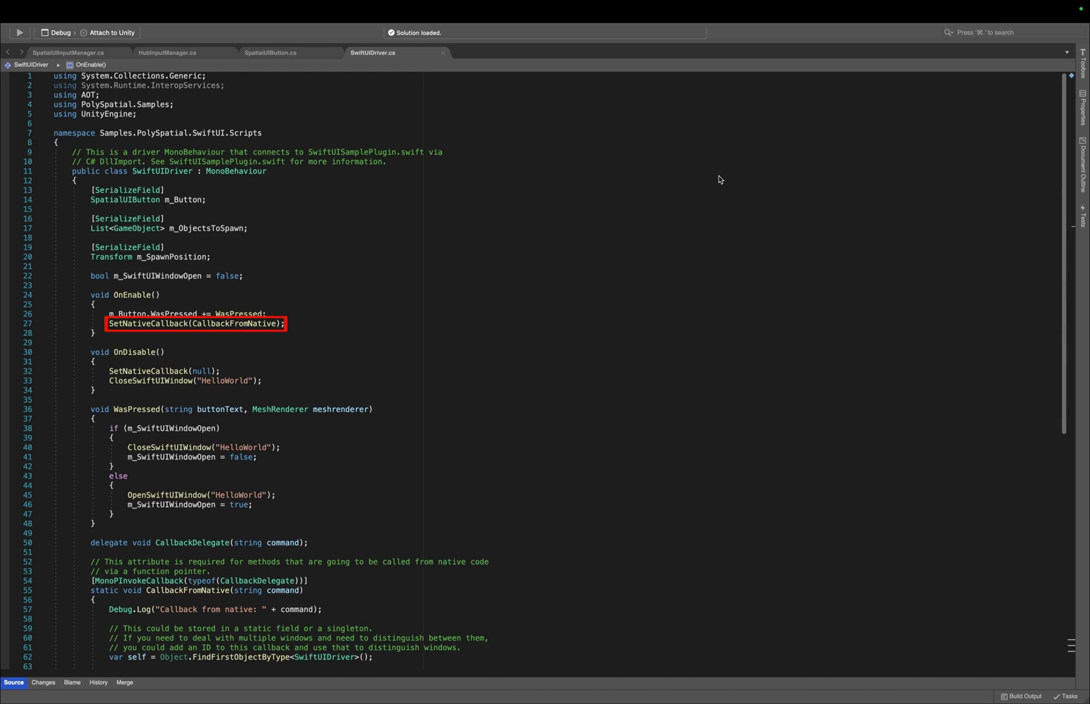
# Scroll SwiftUIDriver.cs down to the CallbackFromNative method
pyautogui.scroll(-16, 917, 385)
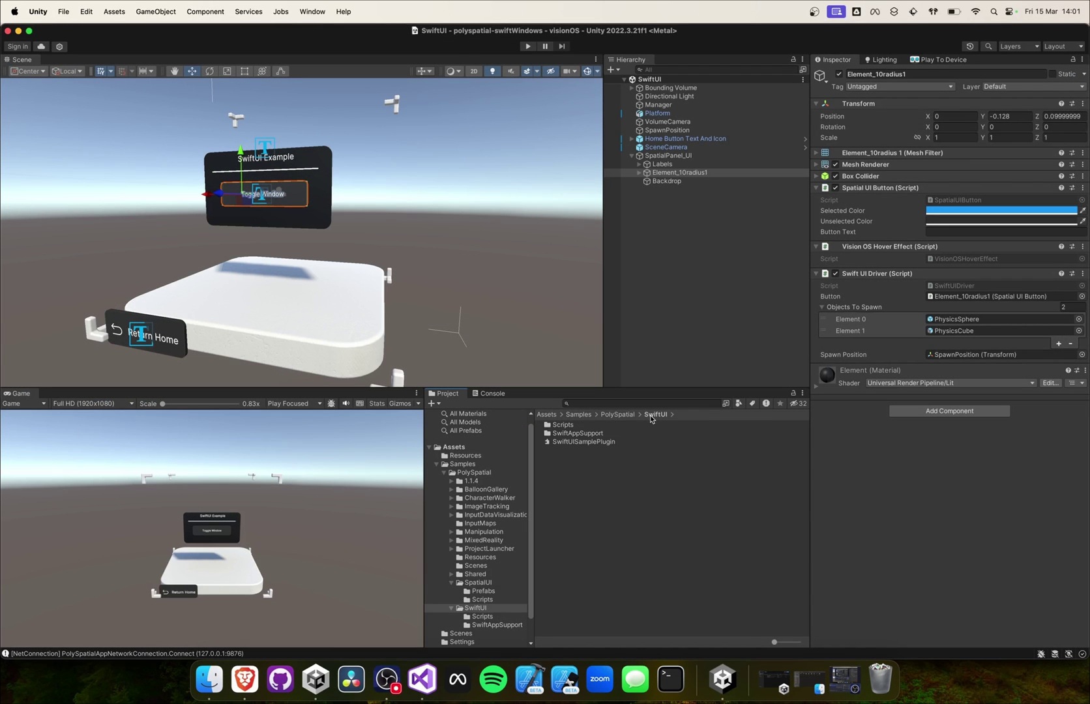
# Open the SwiftAppSupport Swift files in Xcode and maximize the window showing HelloWorldContentView.swift
pyautogui.doubleClick(596, 433)
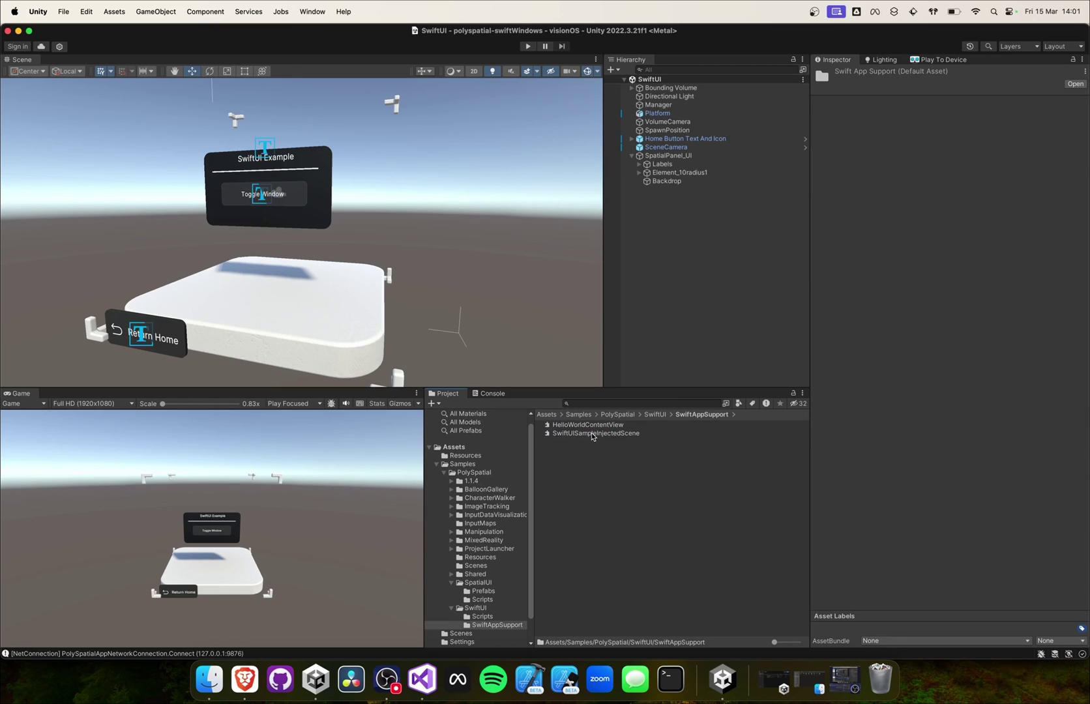
pyautogui.click(609, 434)
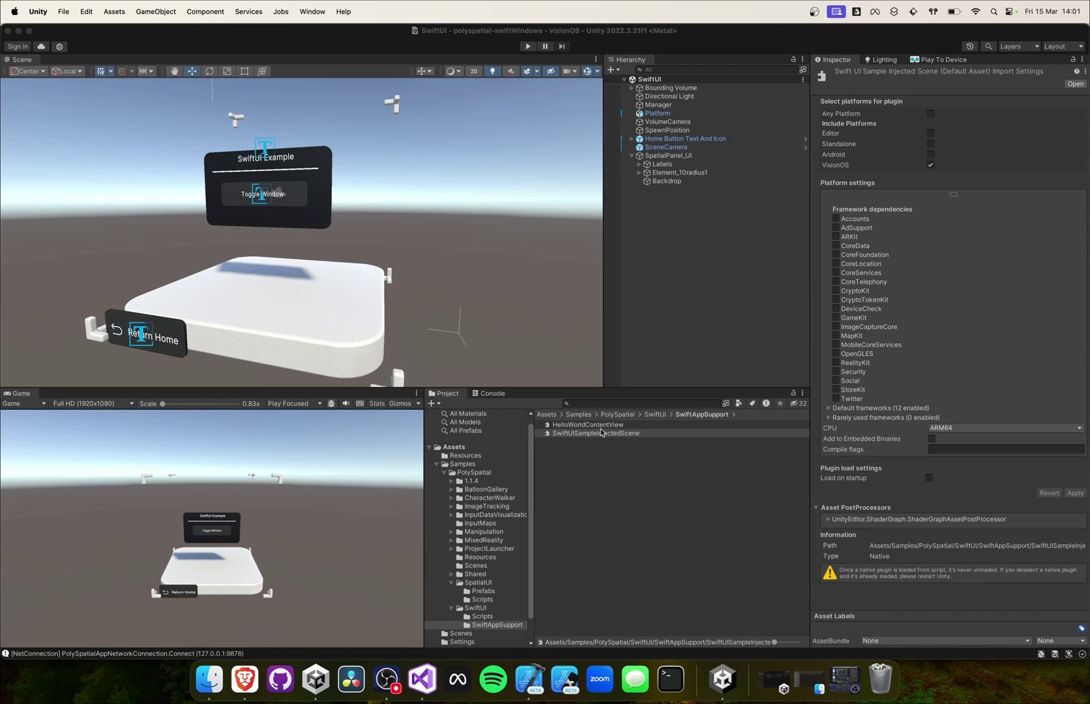
pyautogui.doubleClick(601, 433)
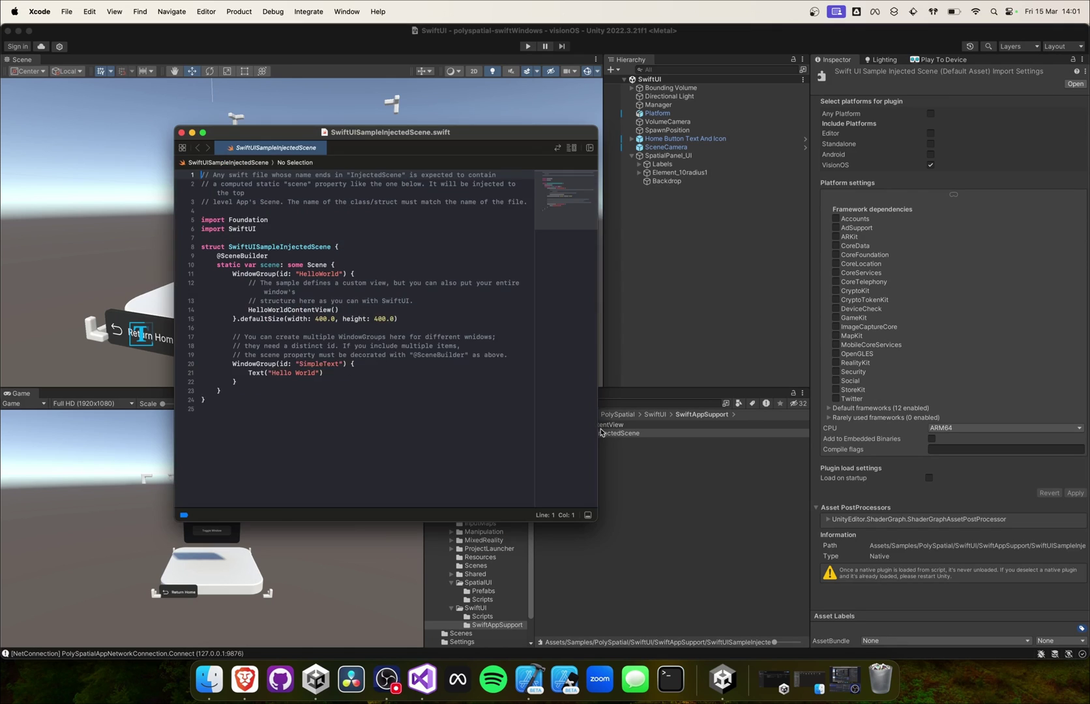
pyautogui.doubleClick(411, 133)
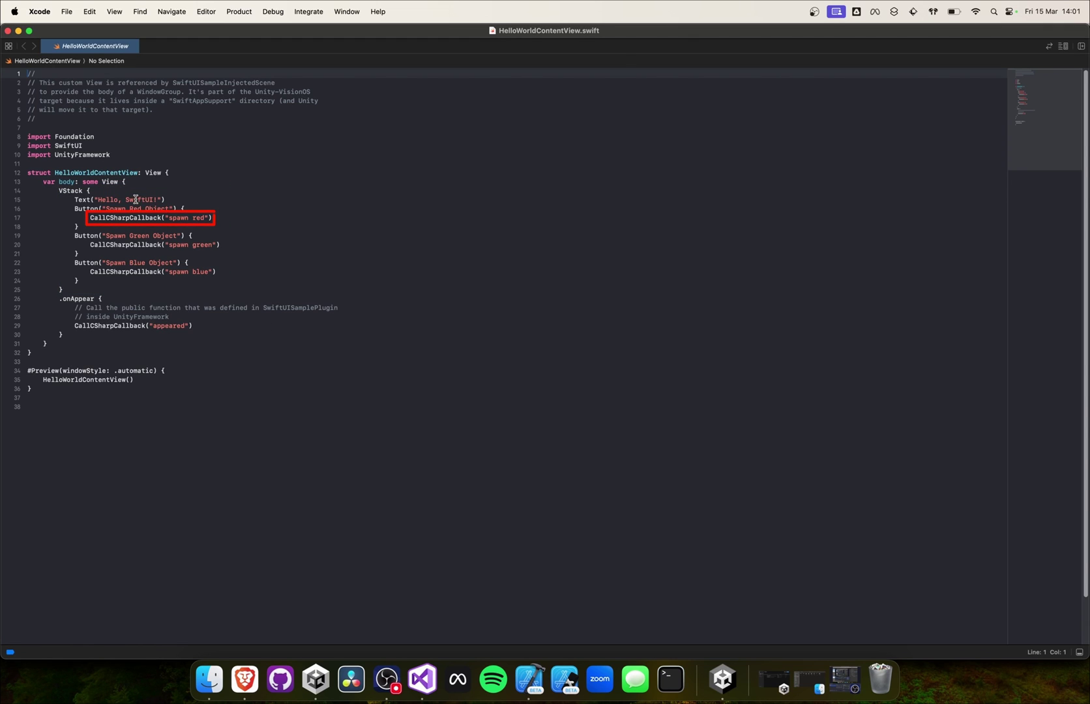
# Replace 'SwiftUI' in the greeting with 'Black Whale Supporters' and save HelloWorldContentView.swift
pyautogui.doubleClick(136, 199)
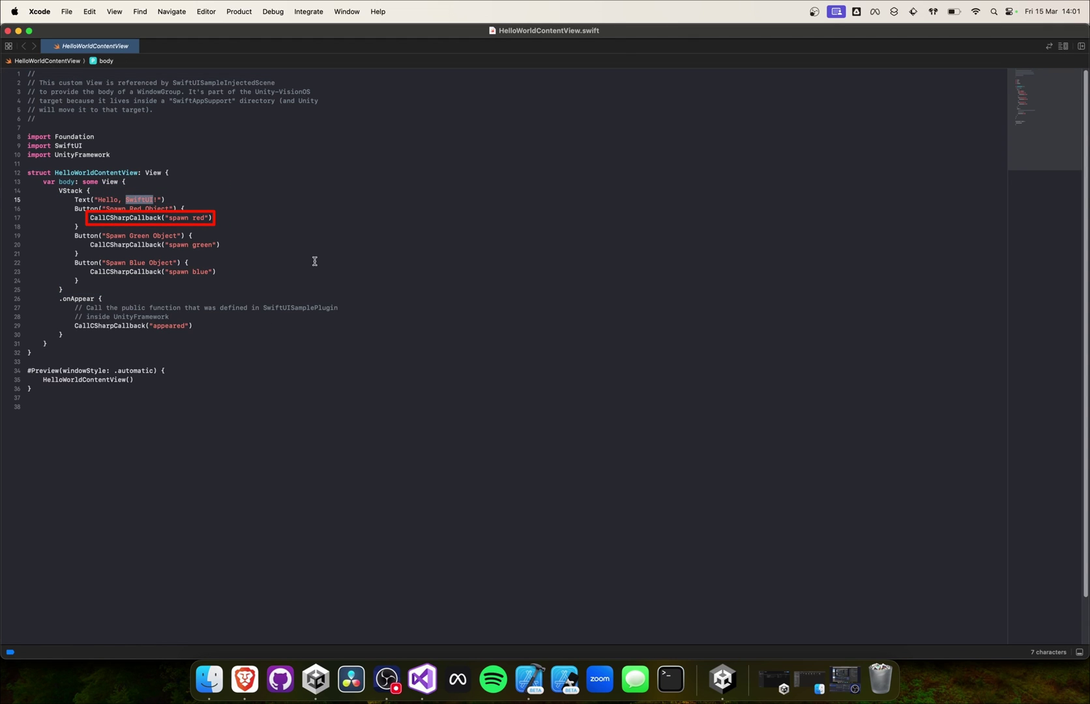
pyautogui.write('Black Whale Supporters')
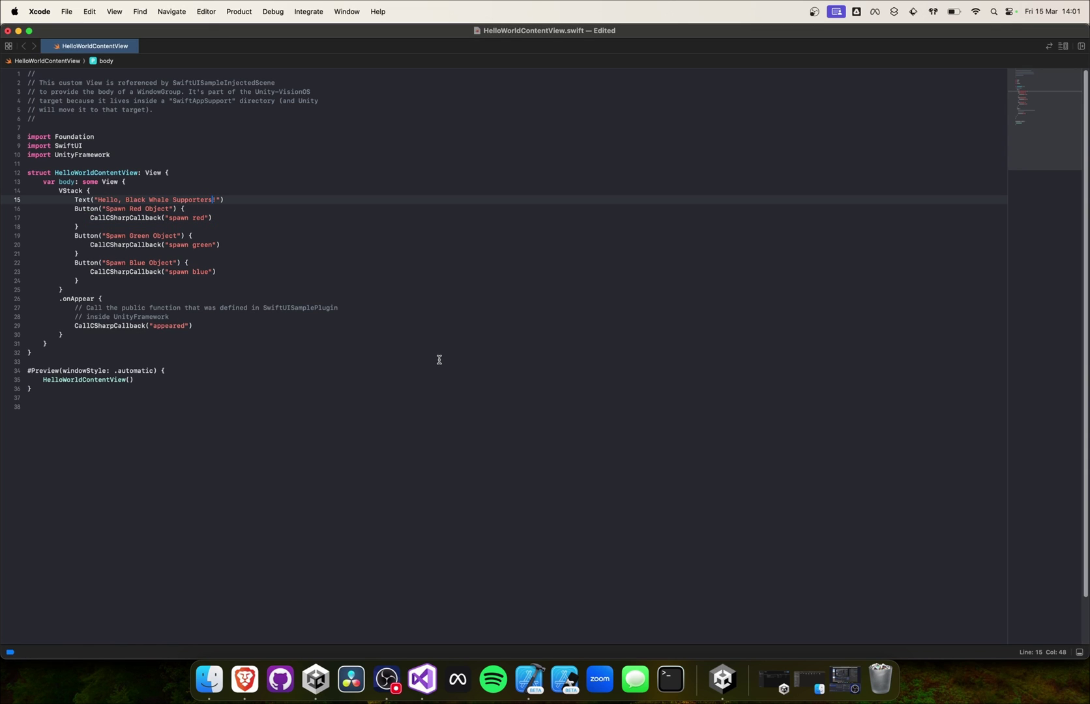
pyautogui.press('super+s')
pyautogui.click(434, 399)
pyautogui.click(414, 408)
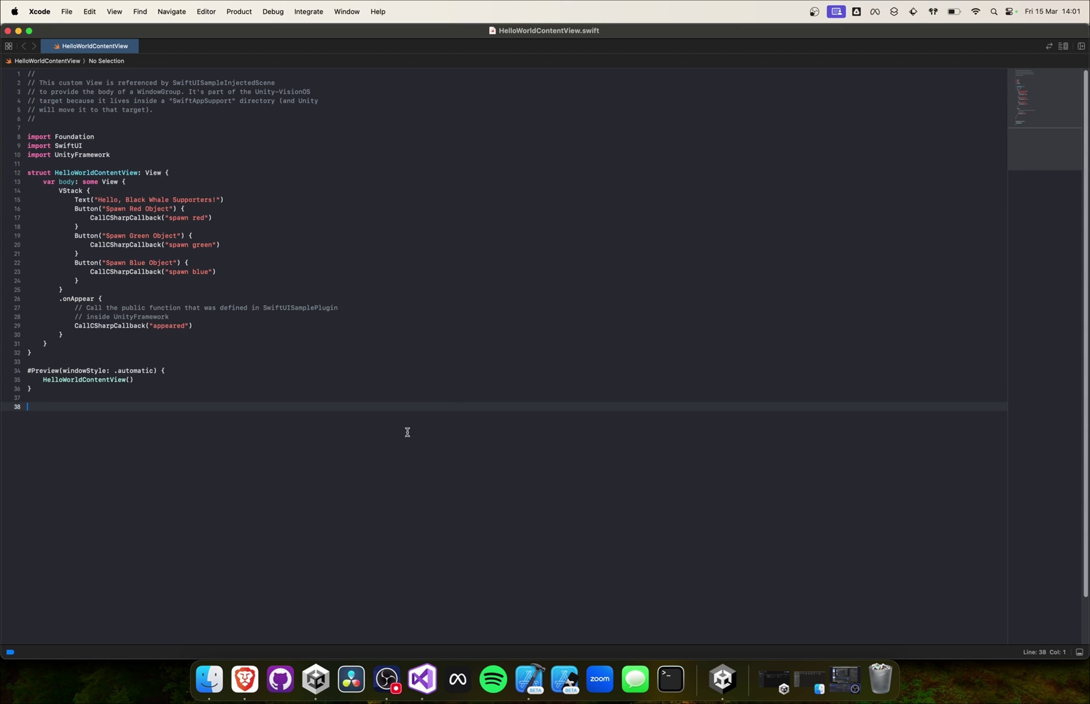
pyautogui.click(722, 679)
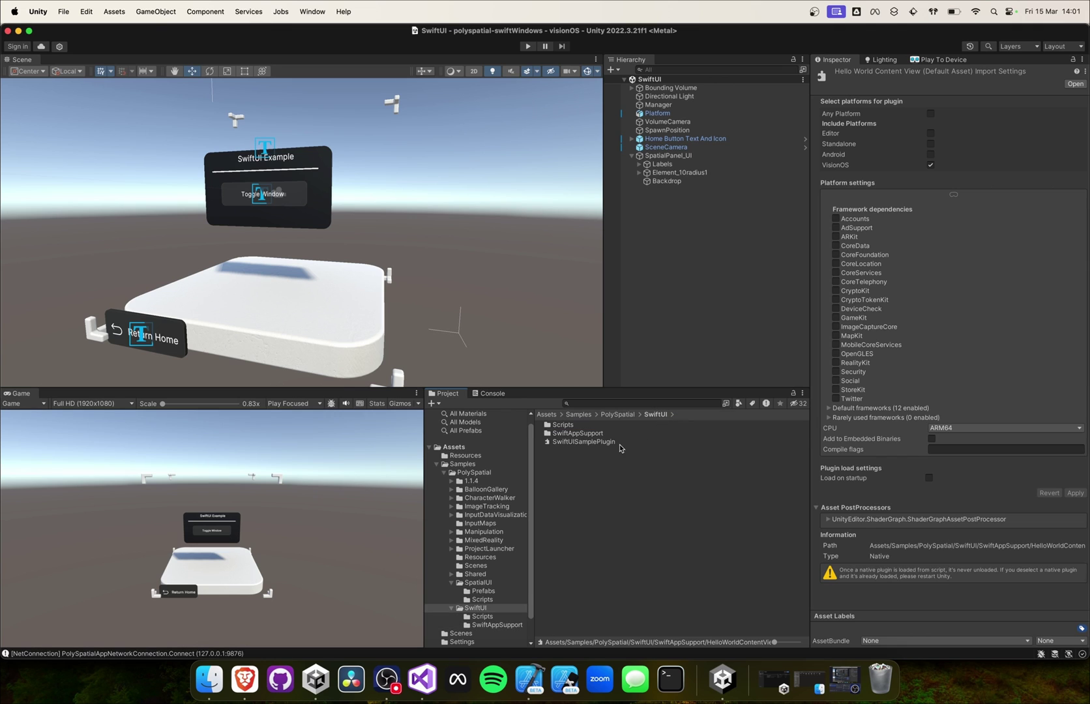
pyautogui.doubleClick(609, 444)
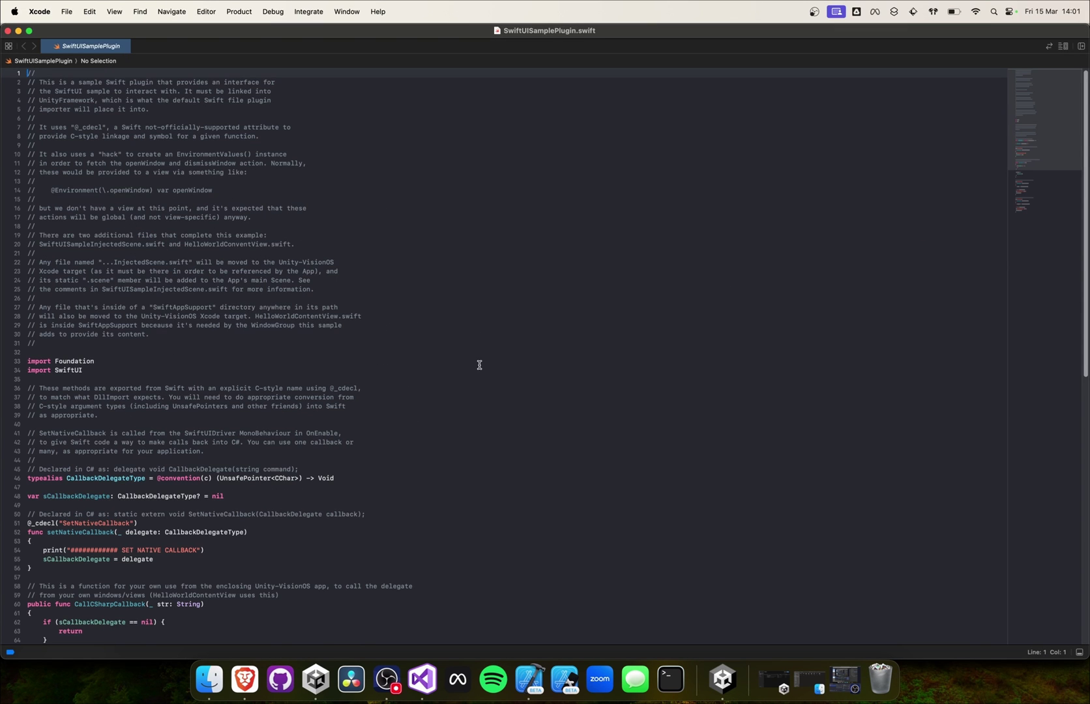
pyautogui.moveTo(1086, 189); pyautogui.dragTo(1075, 326)
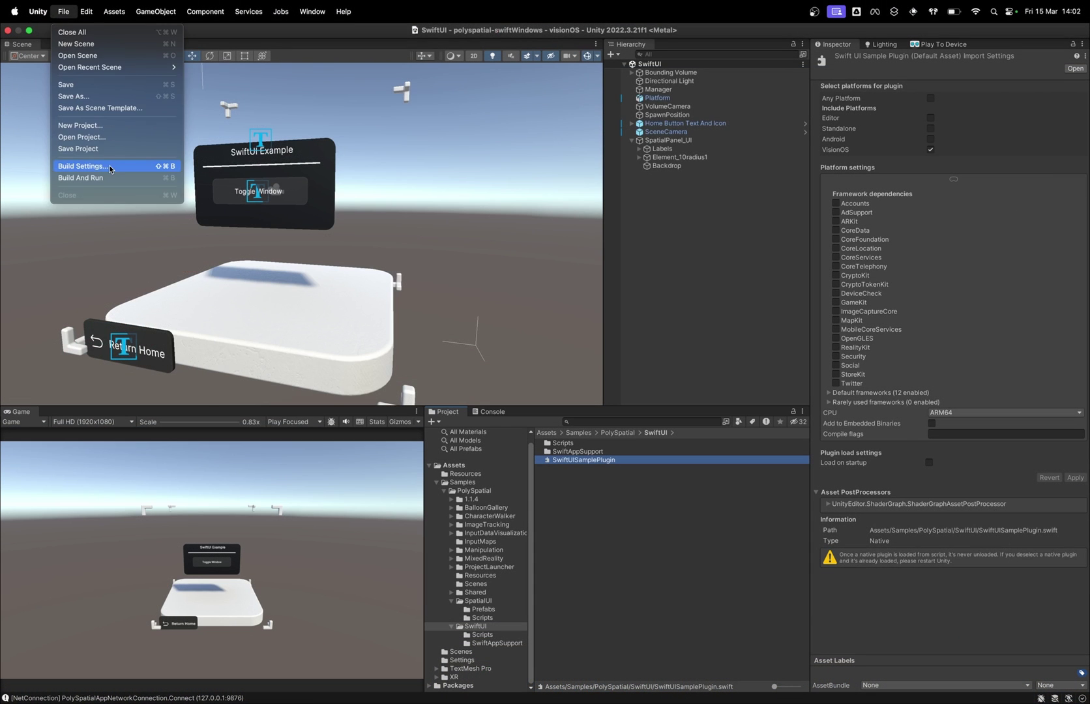
# Build the project for visionOS into the Testing folder, replacing the existing build
pyautogui.click(109, 165)
pyautogui.click(675, 413)
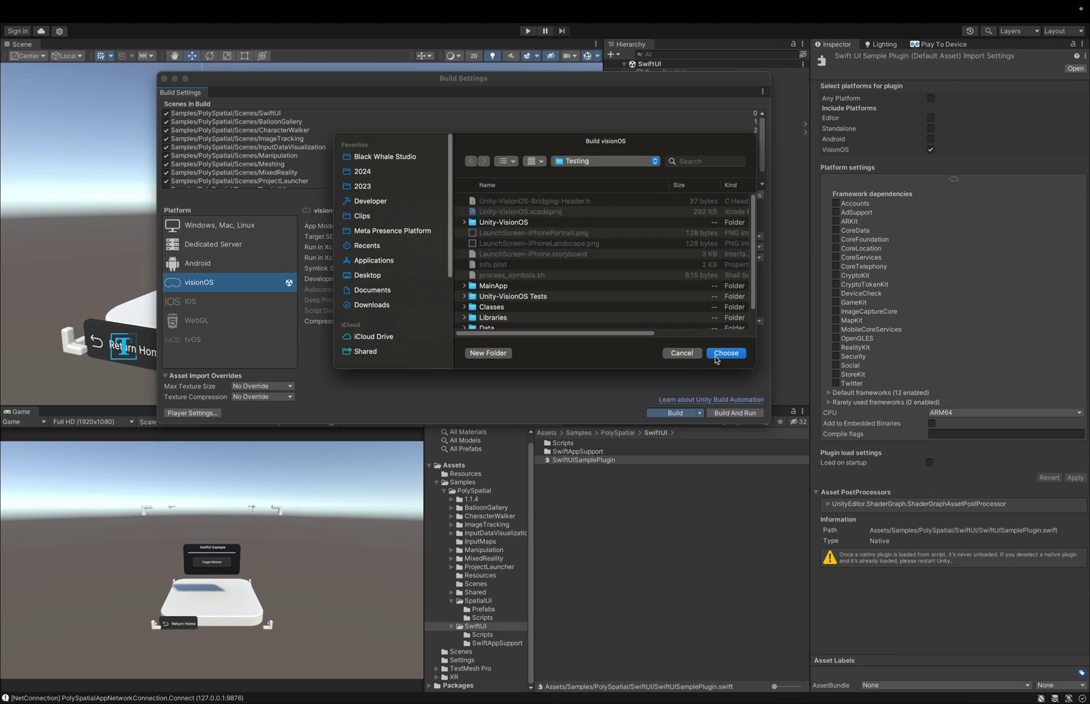
pyautogui.click(718, 353)
pyautogui.click(546, 268)
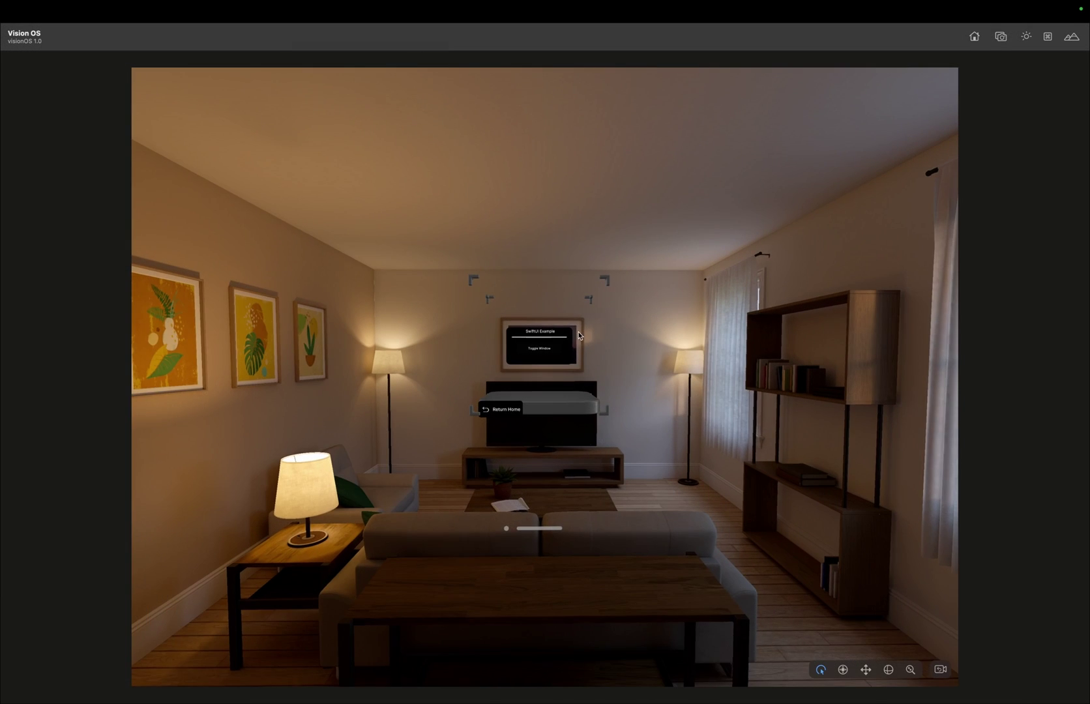
# In the simulator, frame and open the 'Hello, Black Whale Supporters!' spawn-buttons window
pyautogui.press('w')
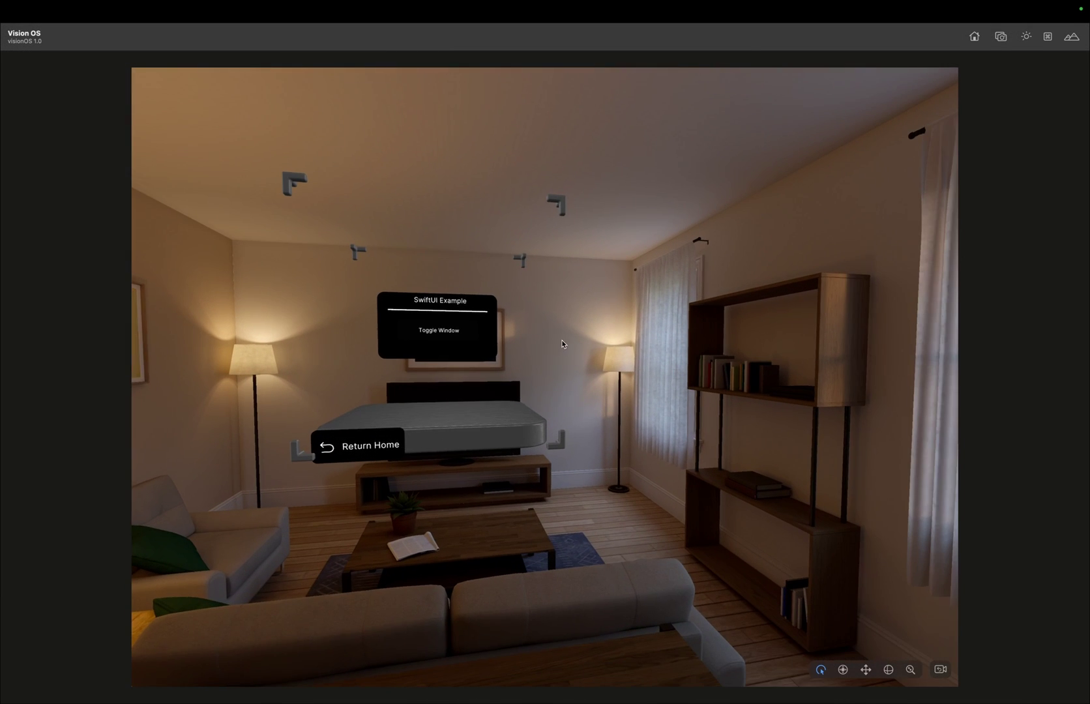
pyautogui.press('s')
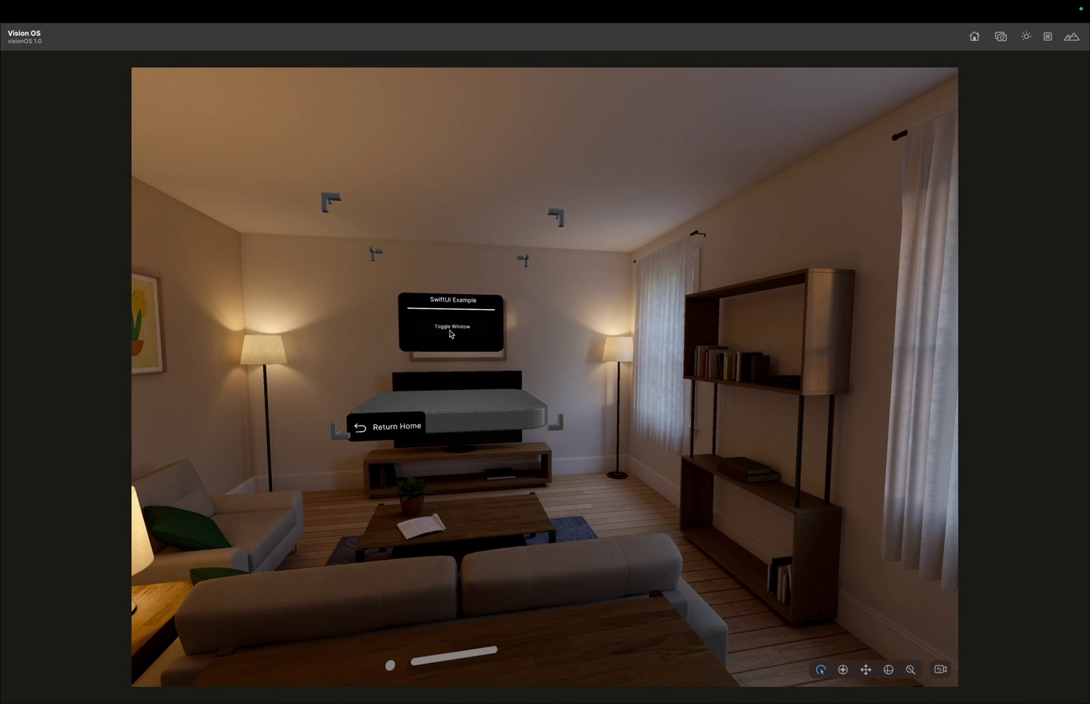
pyautogui.click(451, 333)
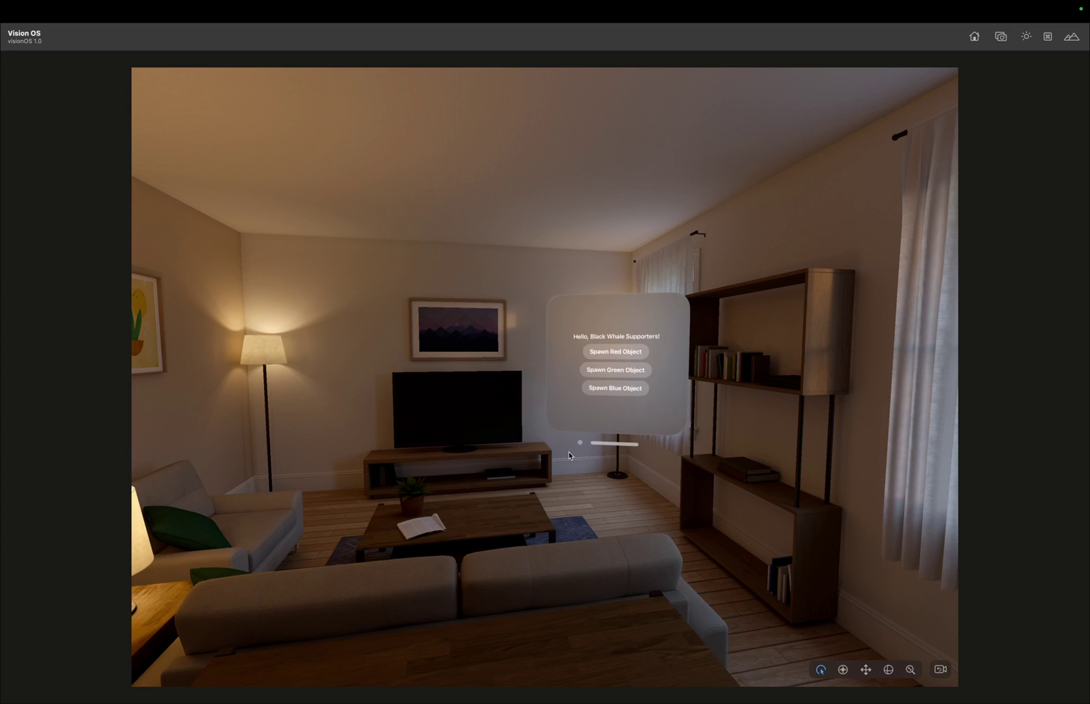
# Relaunch the app from the Home screen, reopen the greeting window, then return to the scene picker
pyautogui.press('s')
pyautogui.press('super+shift+h')
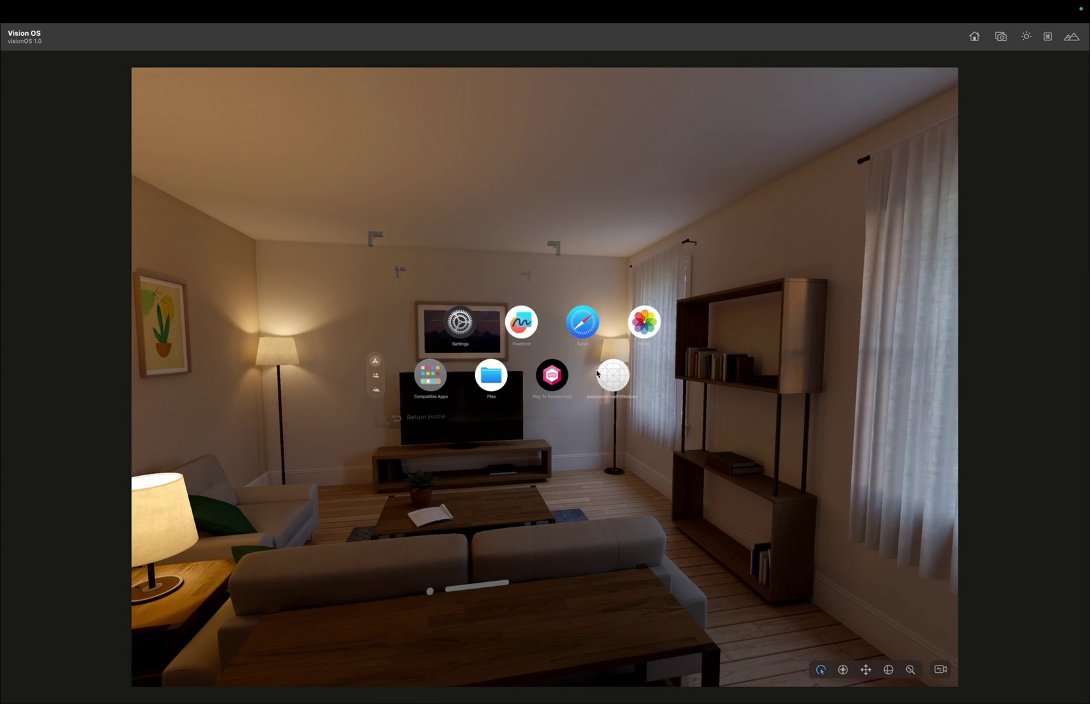
pyautogui.click(602, 376)
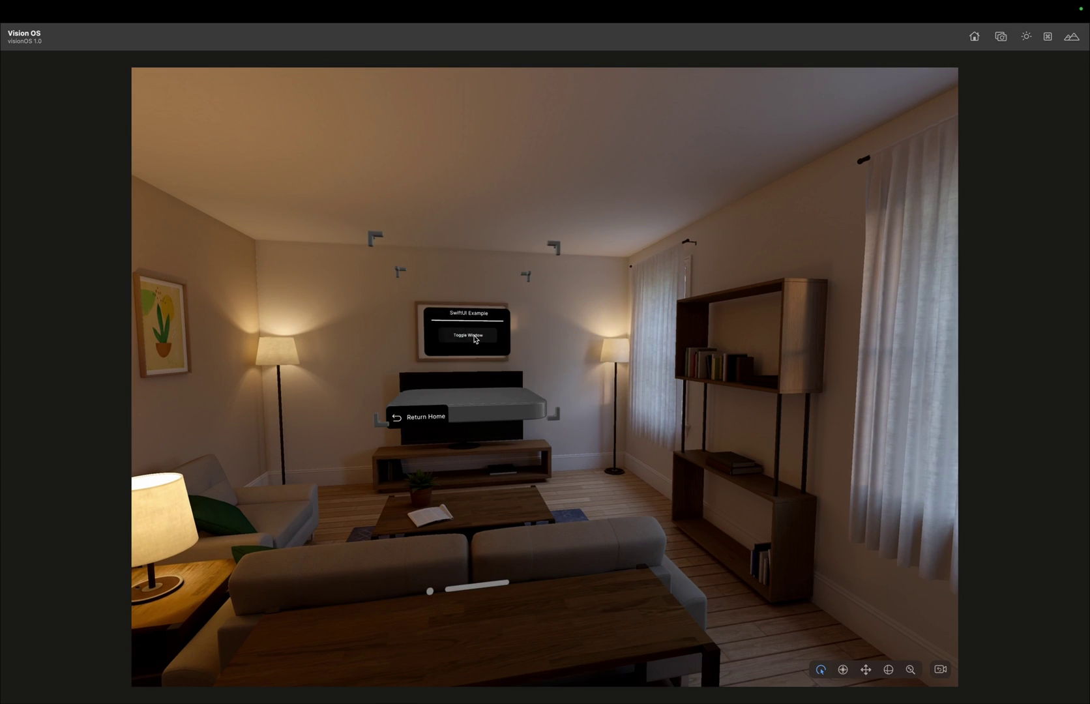
pyautogui.click(475, 336)
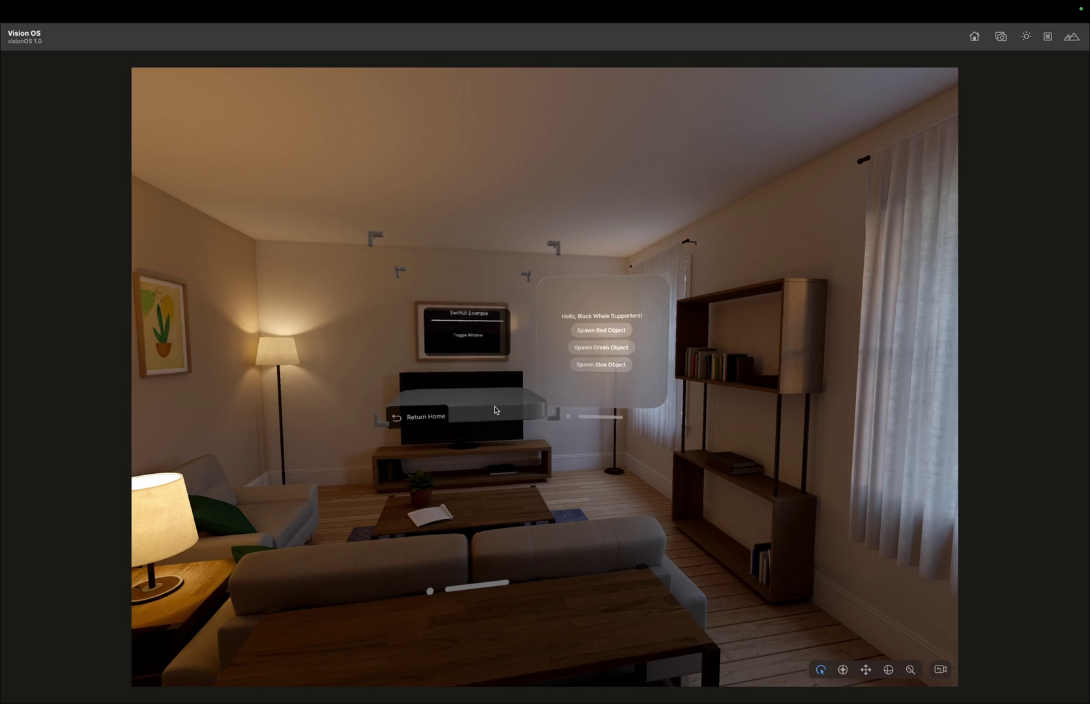
pyautogui.click(419, 416)
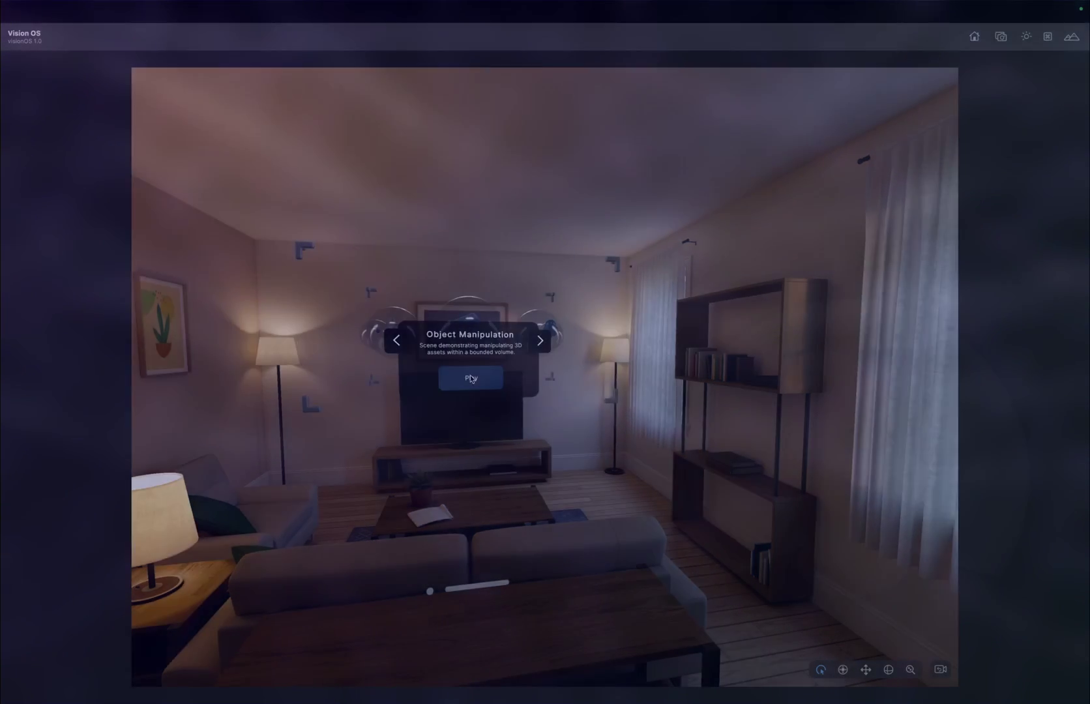
# Play the Object Manipulation scene, return home, and page through the sample scene picker
pyautogui.click(471, 378)
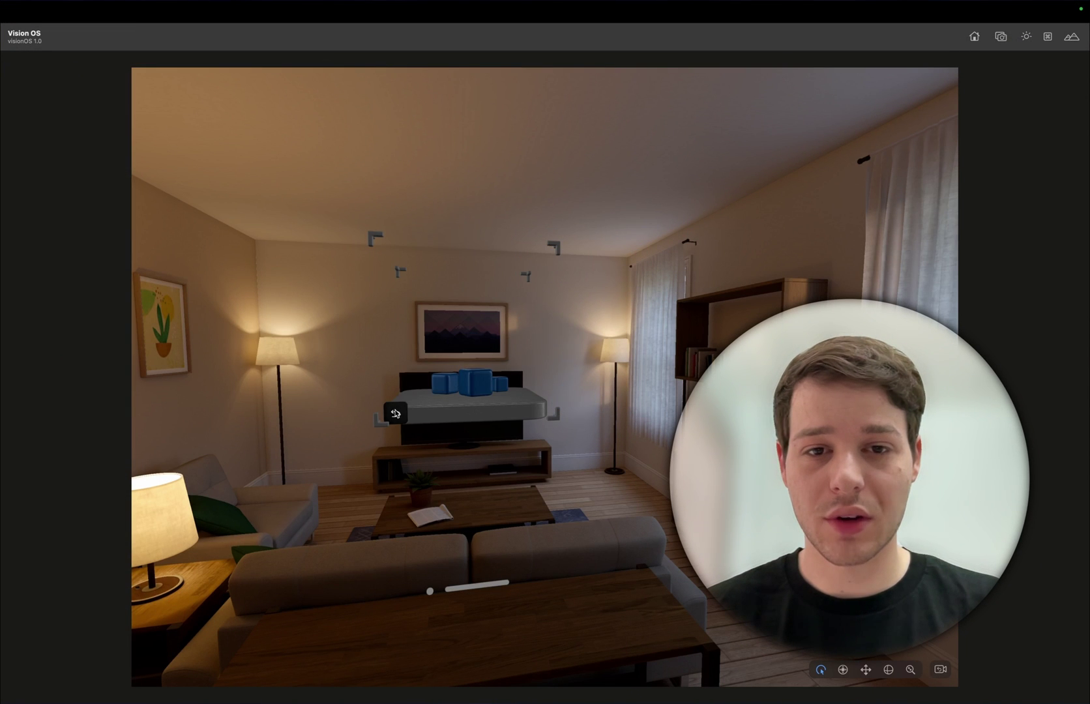
pyautogui.click(396, 414)
pyautogui.click(538, 341)
pyautogui.click(539, 342)
pyautogui.click(535, 347)
pyautogui.click(535, 347)
pyautogui.click(535, 346)
# Page to the Swift UI scene, launch it, and open its greeting window with spawn buttons
pyautogui.click(535, 347)
pyautogui.click(470, 377)
pyautogui.click(467, 335)
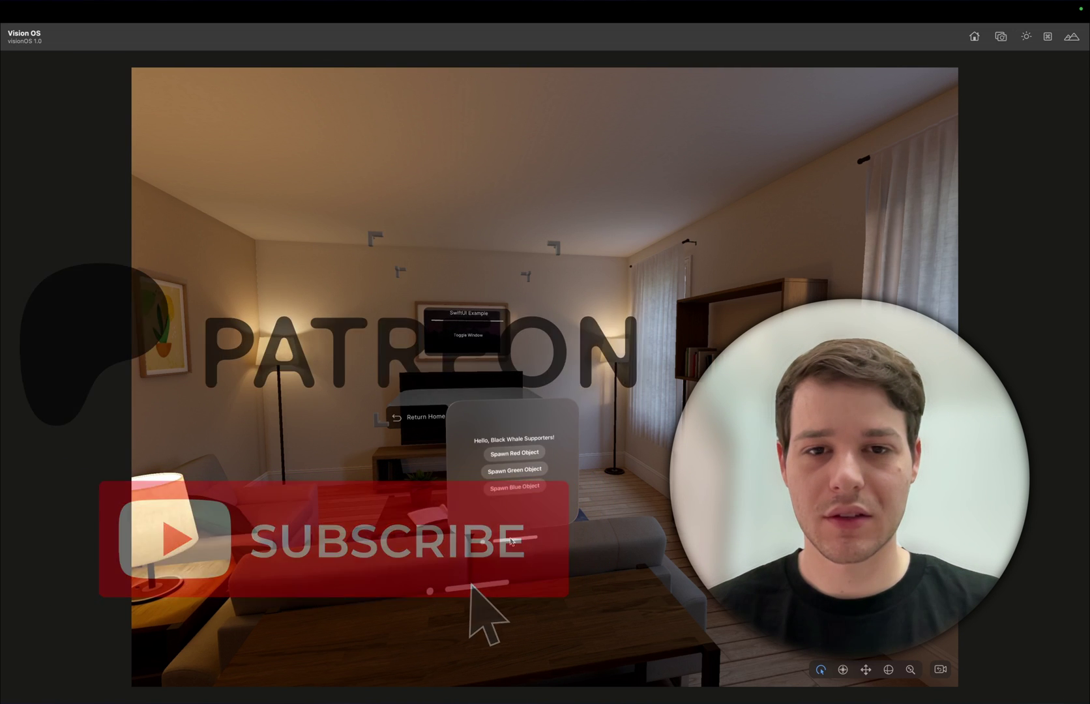